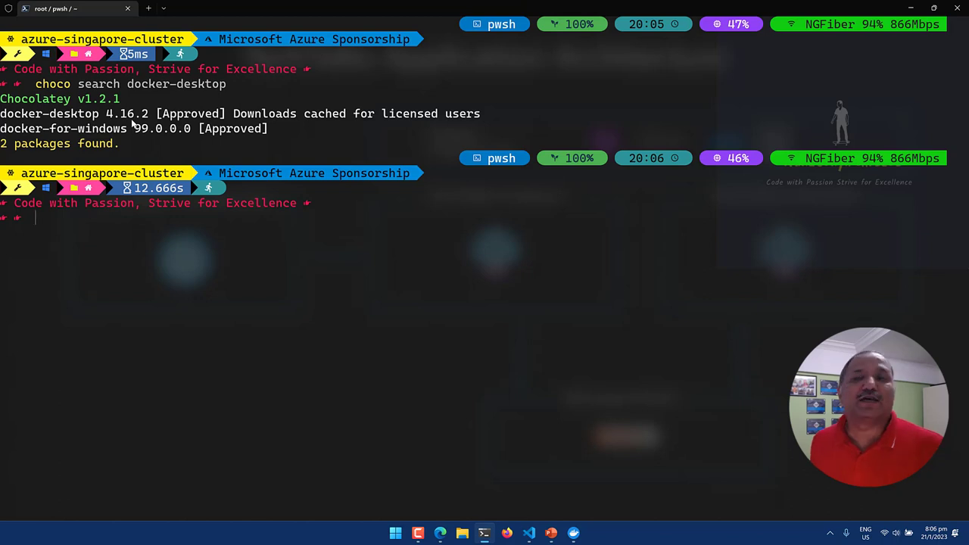
# Clear the terminal with cls, then erase the partly typed 'choco install doc' command.
pyautogui.write('cls')
pyautogui.press('Return')
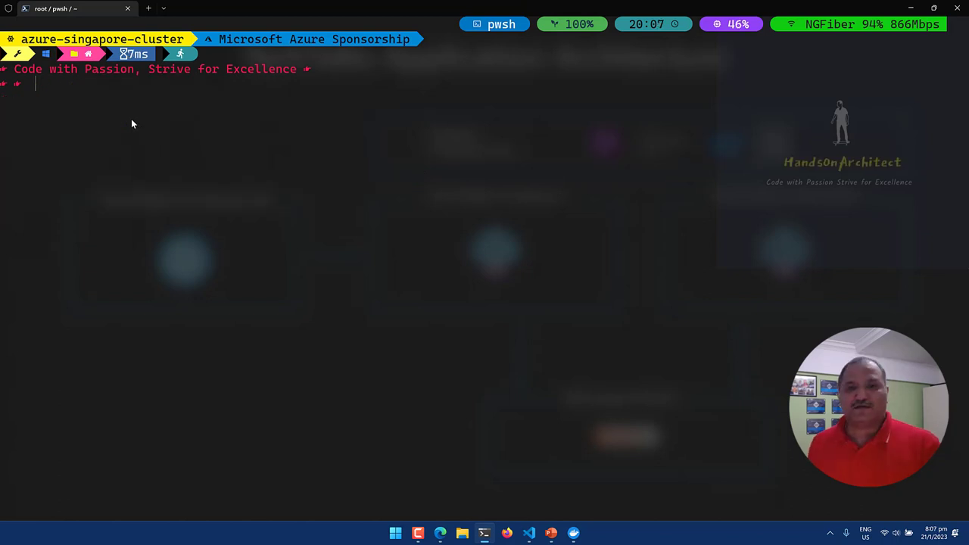
pyautogui.write('ch')
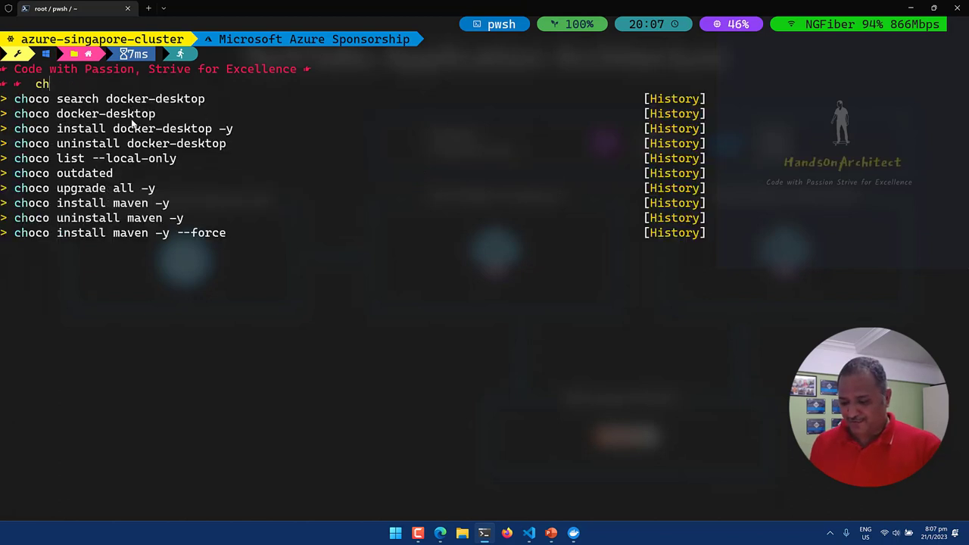
pyautogui.write('oco ')
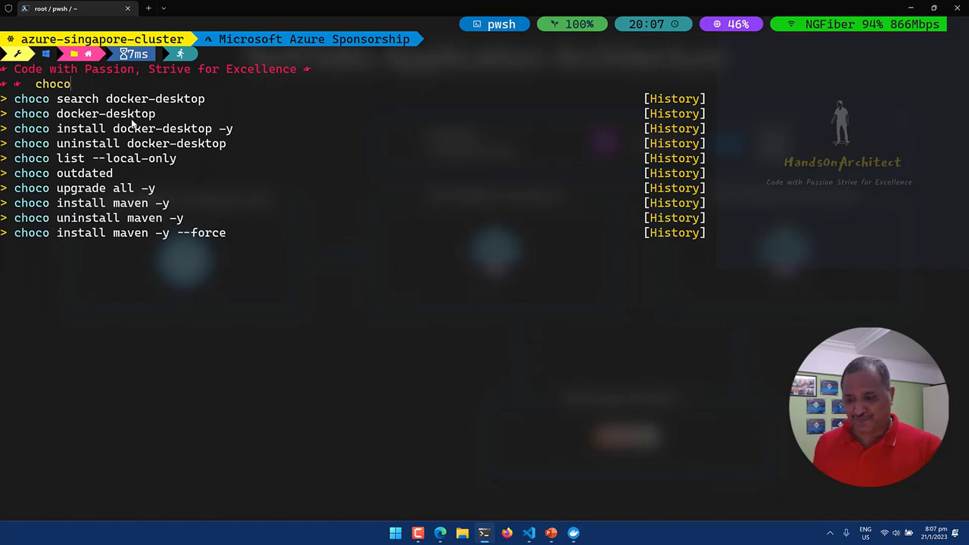
pyautogui.write('install ')
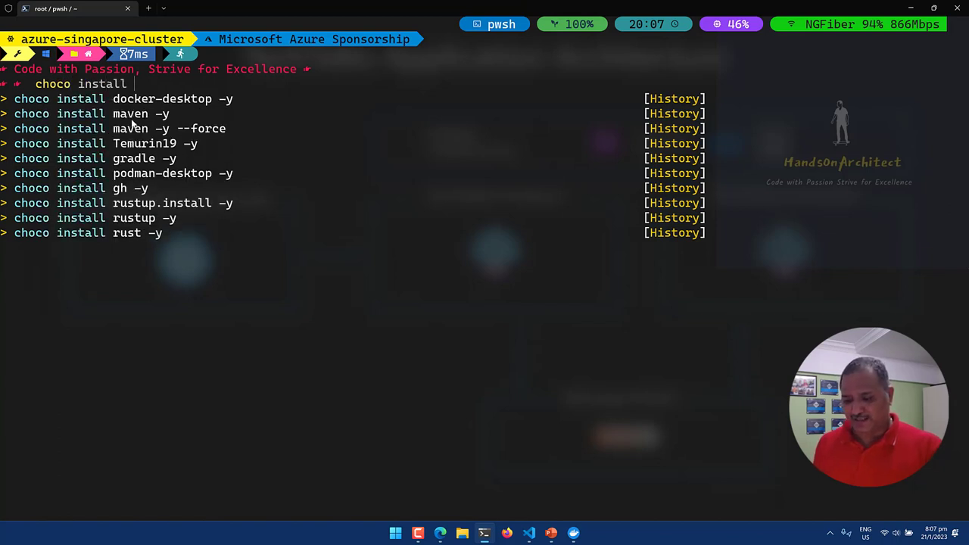
pyautogui.write('doc')
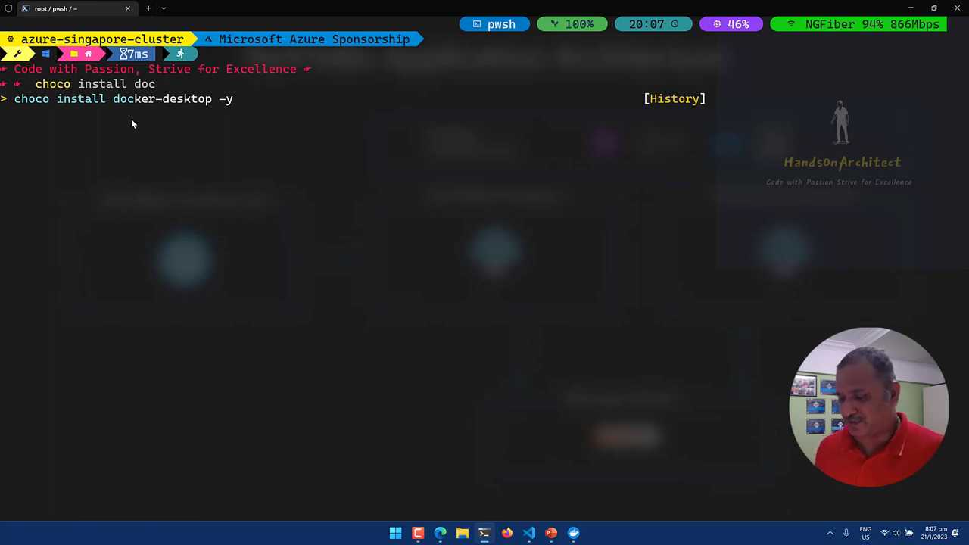
pyautogui.press('BackSpace')
pyautogui.press('BackSpace')
pyautogui.press('BackSpace')
pyautogui.press('BackSpace')
pyautogui.press('BackSpace')
pyautogui.press('BackSpace')
pyautogui.press('BackSpace')
pyautogui.press('BackSpace')
pyautogui.press('BackSpace')
pyautogui.press('BackSpace')
pyautogui.press('BackSpace')
pyautogui.press('BackSpace')
pyautogui.press('BackSpace')
pyautogui.press('BackSpace')
pyautogui.press('BackSpace')
pyautogui.press('BackSpace')
pyautogui.press('BackSpace')
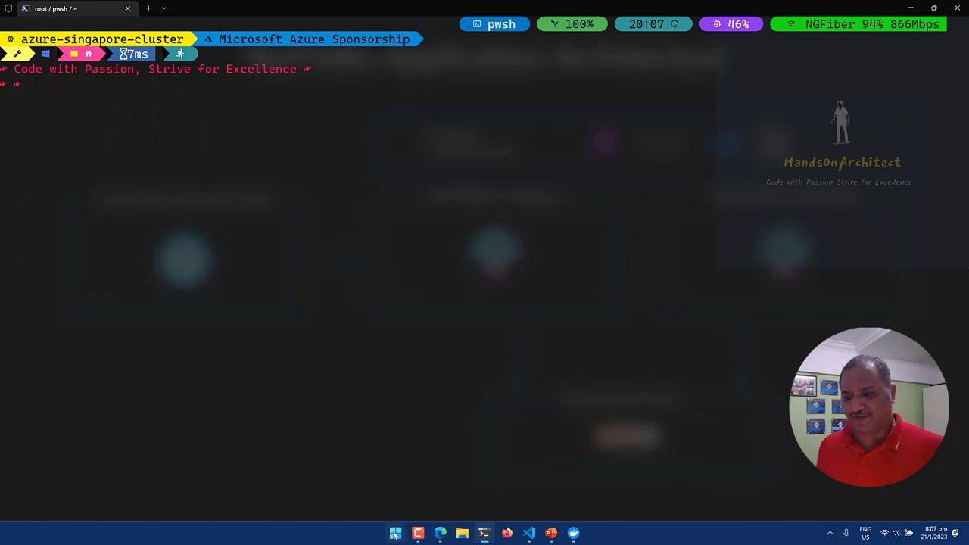
# Search the Start menu for 'dock' and launch Docker Desktop from the results.
pyautogui.click(395, 533)
pyautogui.write('c')
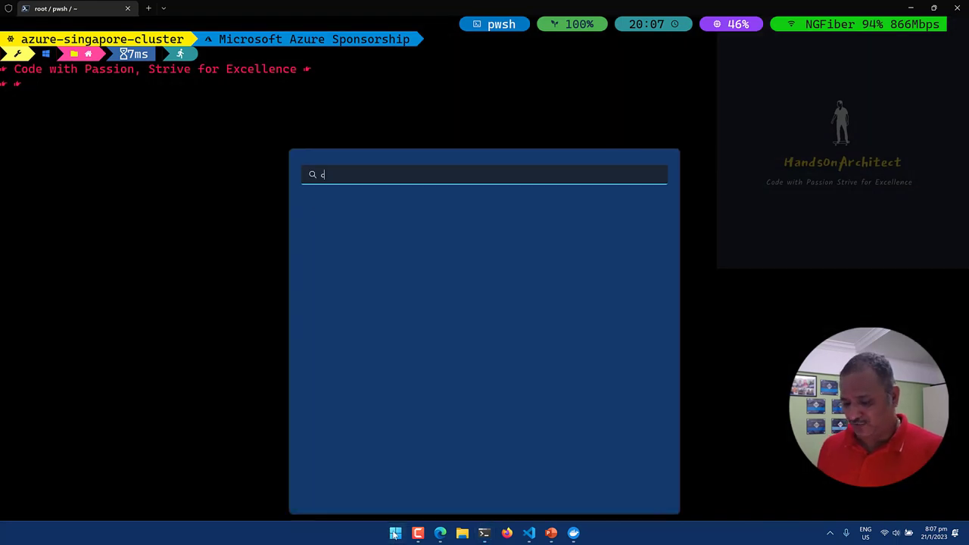
pyautogui.press('BackSpace')
pyautogui.write('dock')
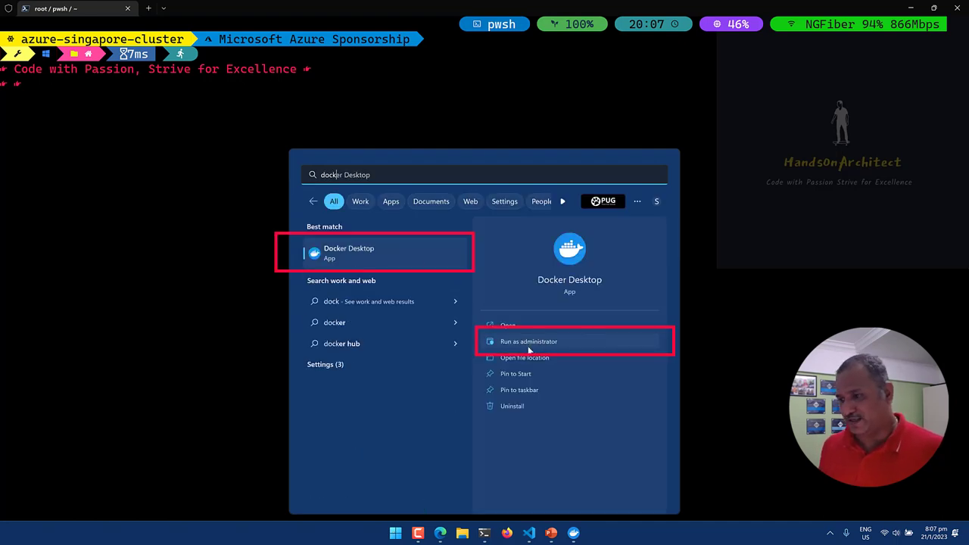
pyautogui.click(574, 533)
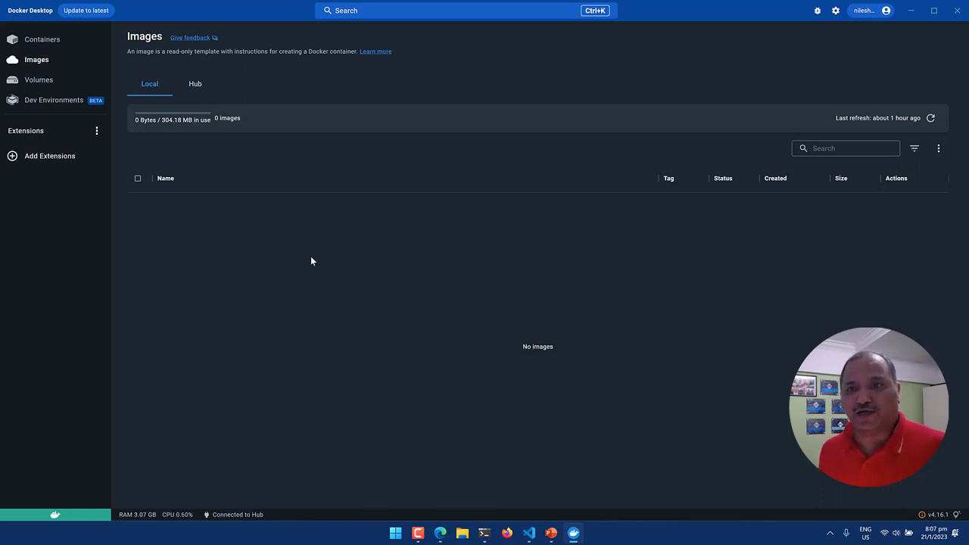
pyautogui.click(830, 533)
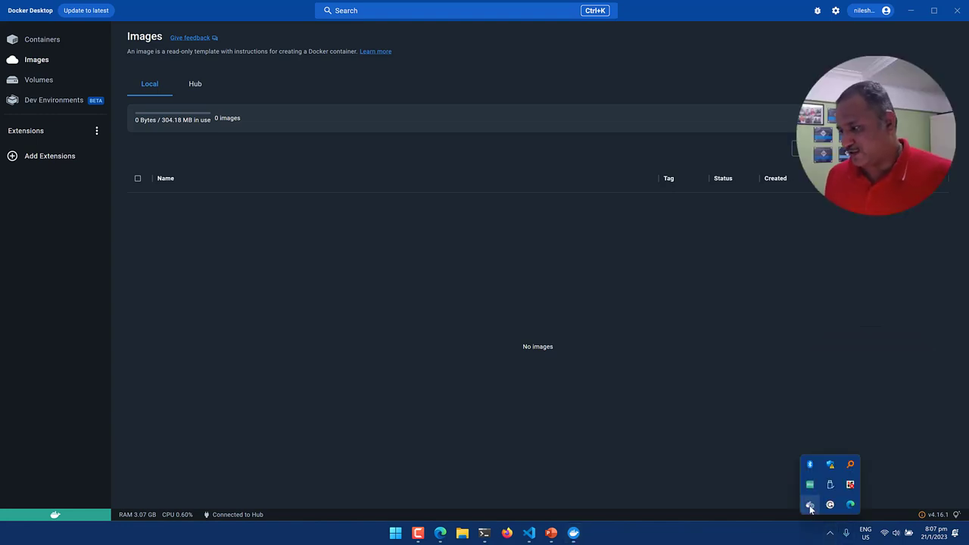
pyautogui.rightClick(810, 505)
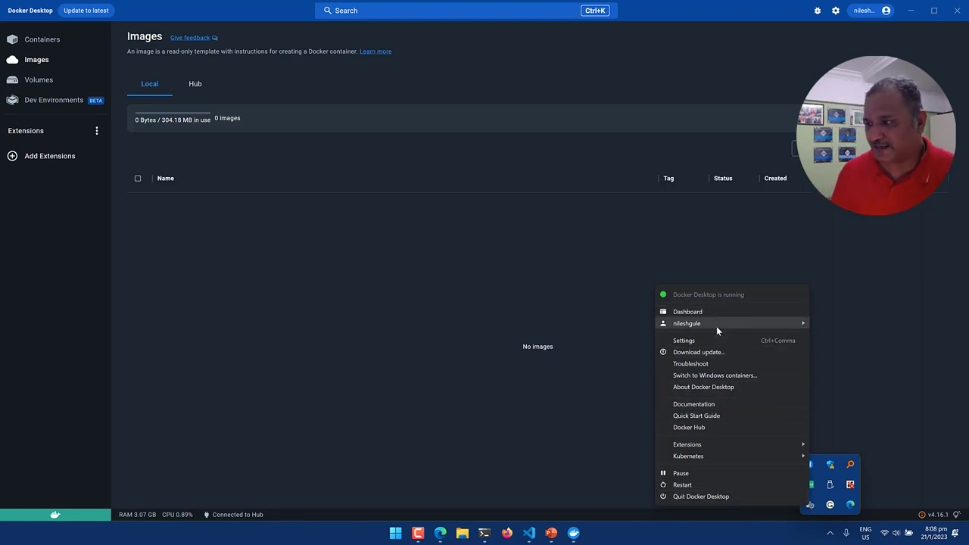
pyautogui.moveTo(716, 326)
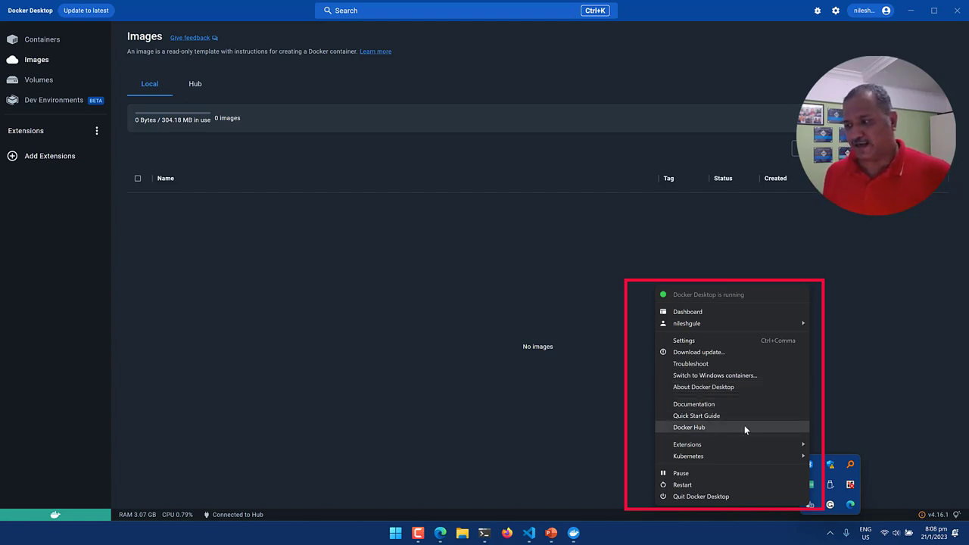
pyautogui.moveTo(716, 456)
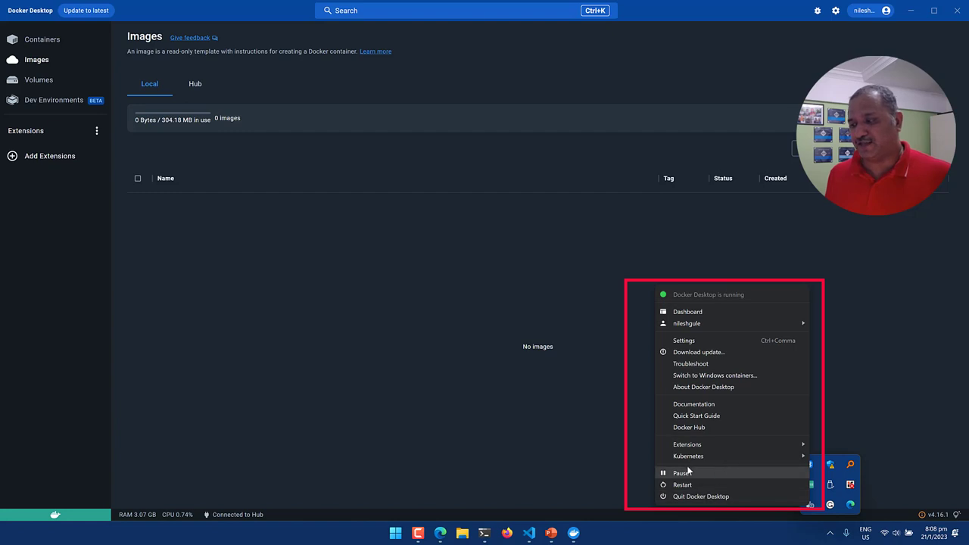
pyautogui.click(435, 256)
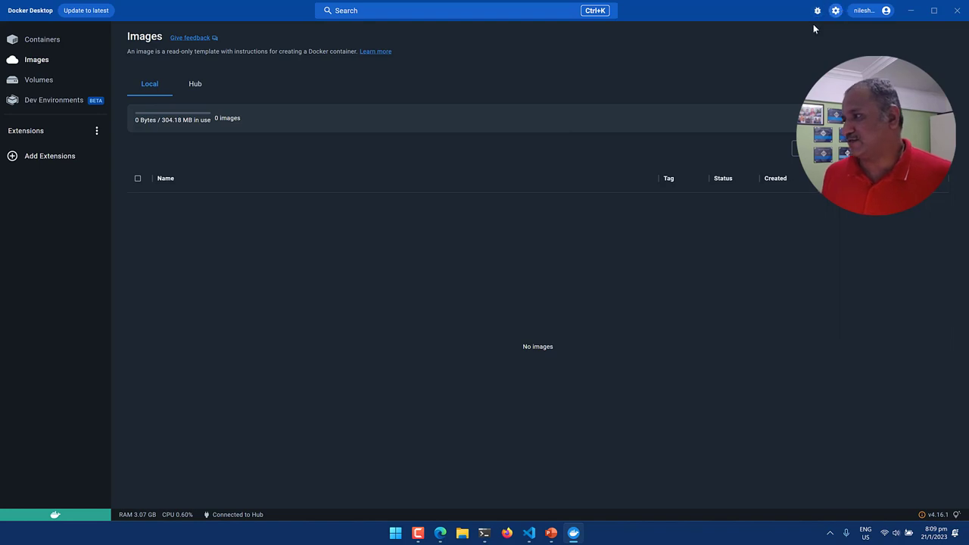
# Open Docker Desktop Settings to the Resources page showing WSL 2 resource-limit notes.
pyautogui.click(835, 10)
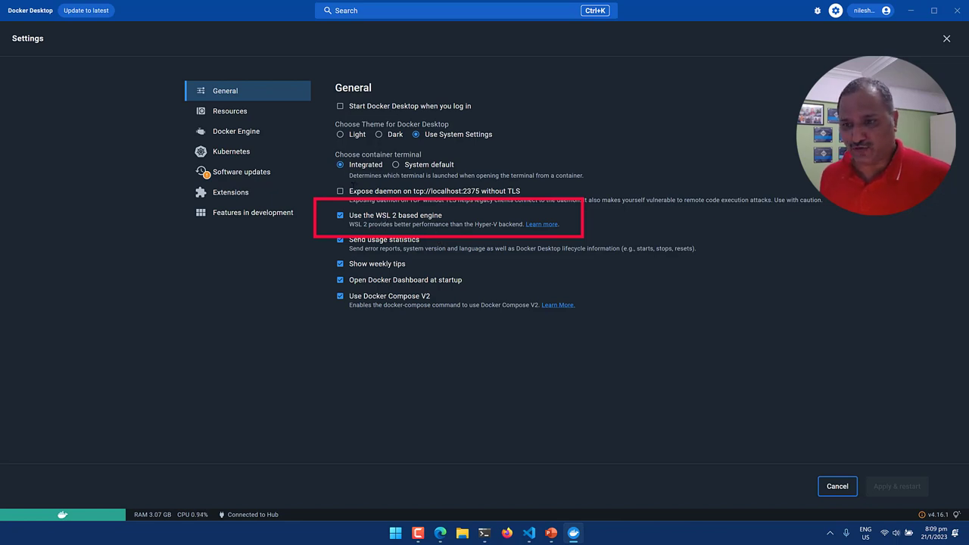
pyautogui.click(230, 112)
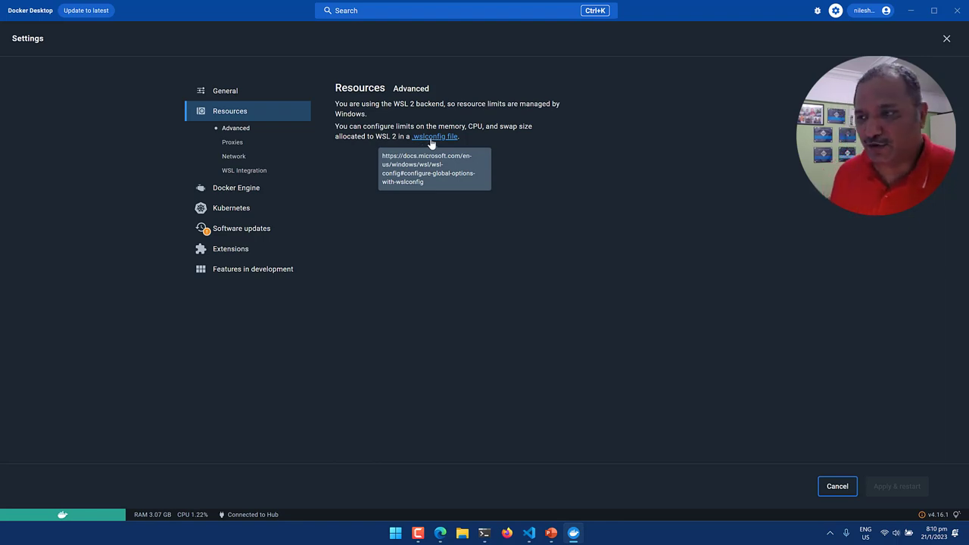
# Review the WSL Integration distro toggles, then close Settings without applying changes.
pyautogui.click(250, 171)
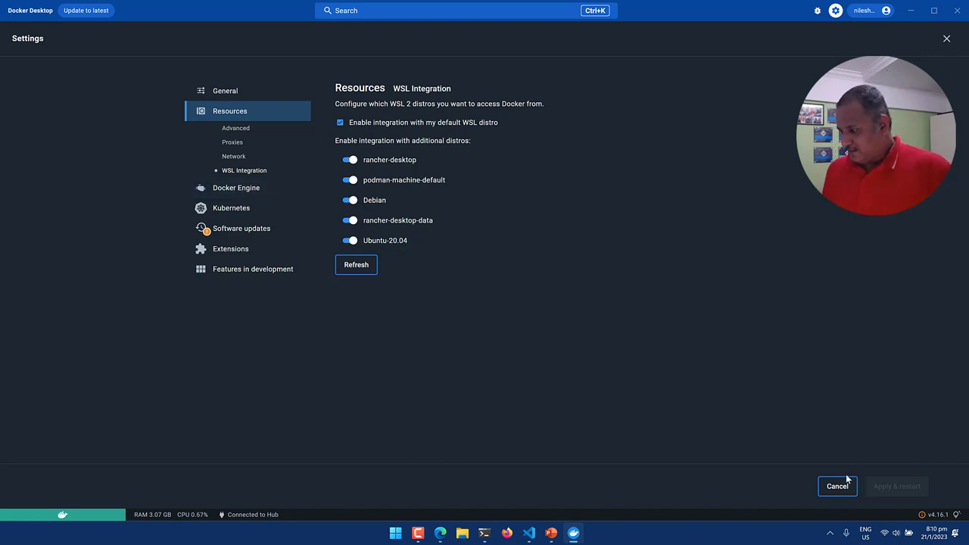
pyautogui.press('Escape')
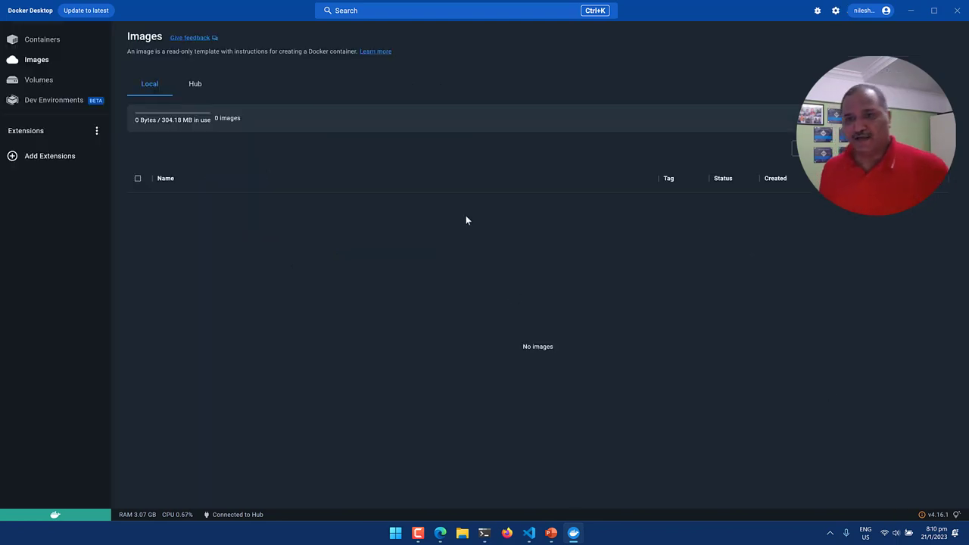
pyautogui.click(36, 38)
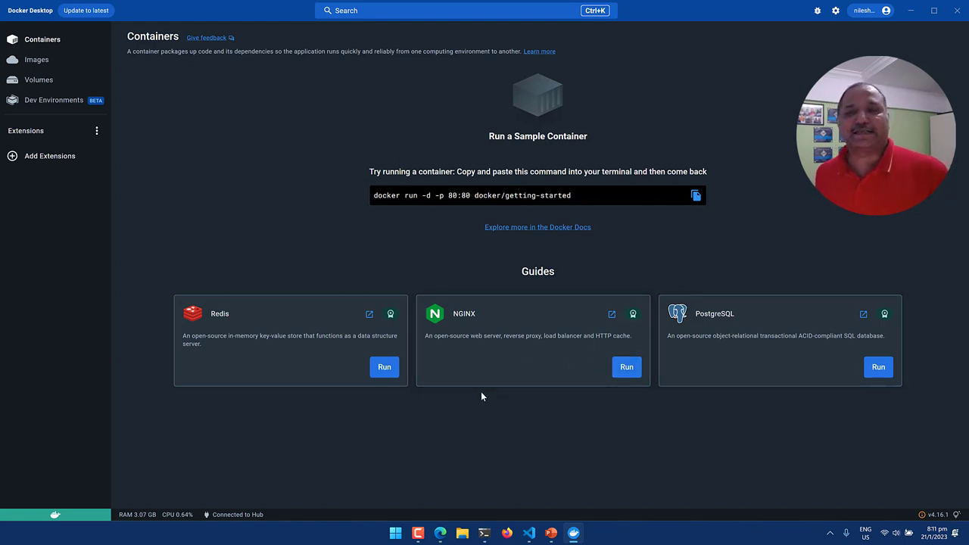
pyautogui.click(37, 60)
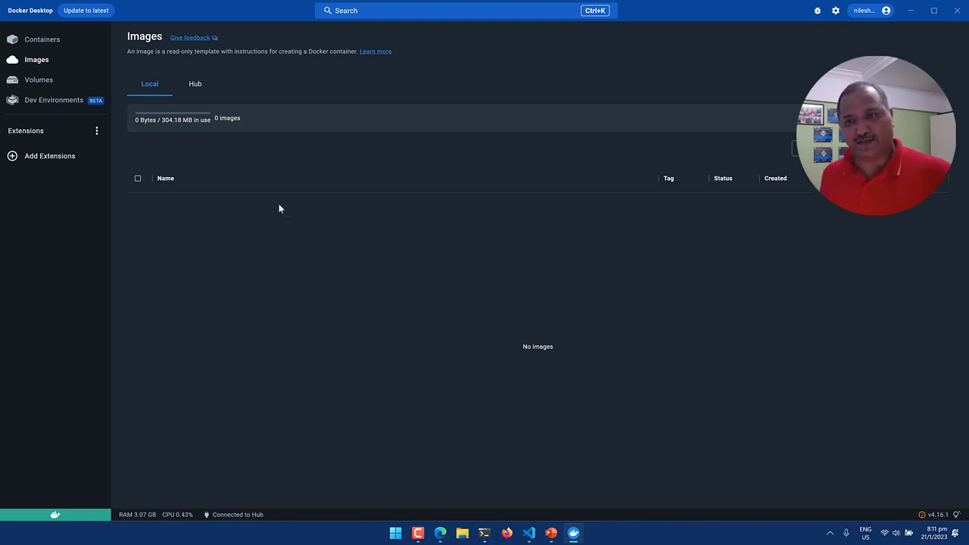
# Switch the Images page between Local and Hub tabs to view the account's Docker Hub repositories.
pyautogui.click(199, 85)
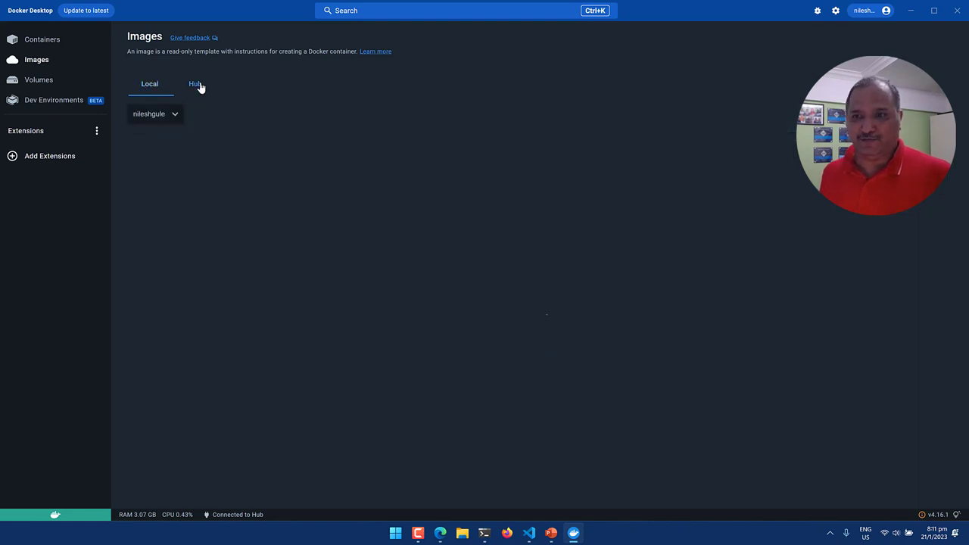
pyautogui.click(147, 86)
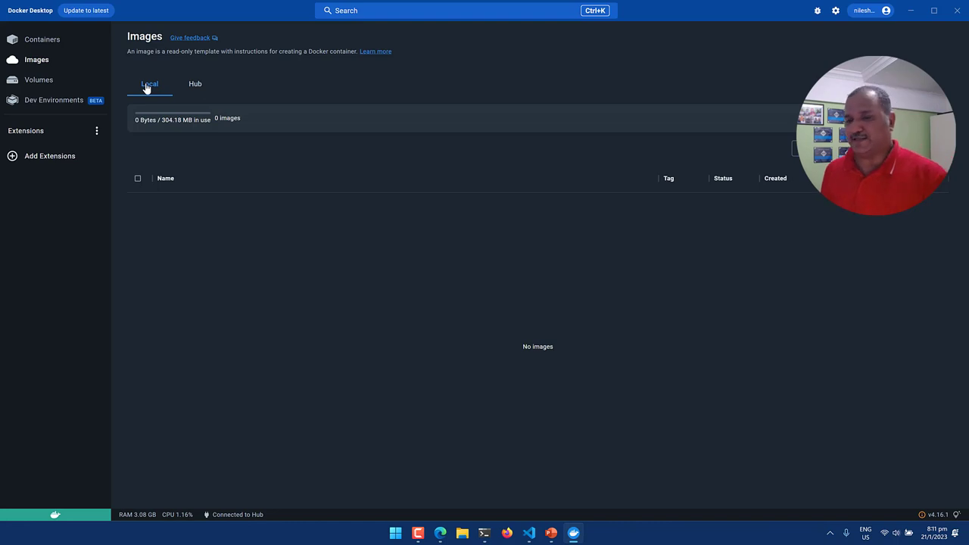
pyautogui.click(199, 85)
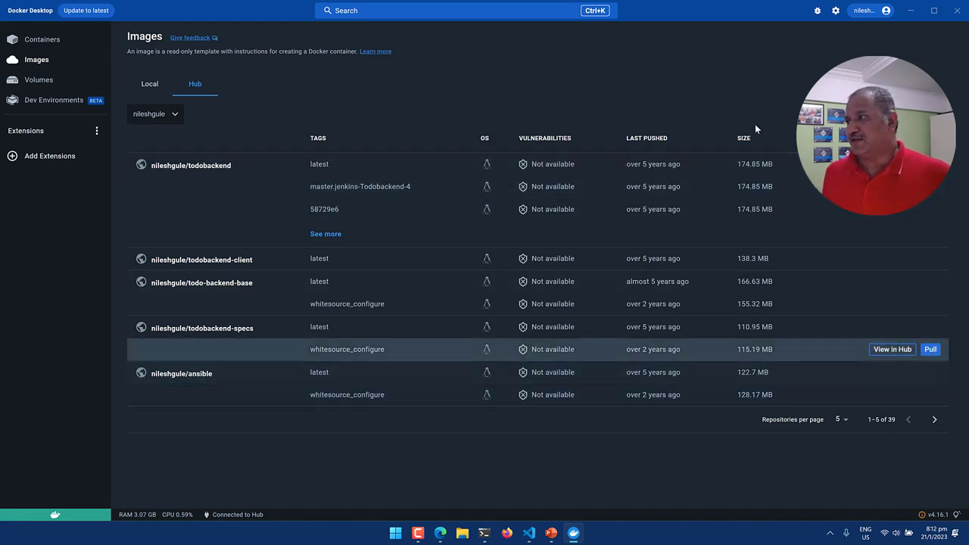
# Check the account menu, return to local images, and go to the Volumes page.
pyautogui.click(886, 11)
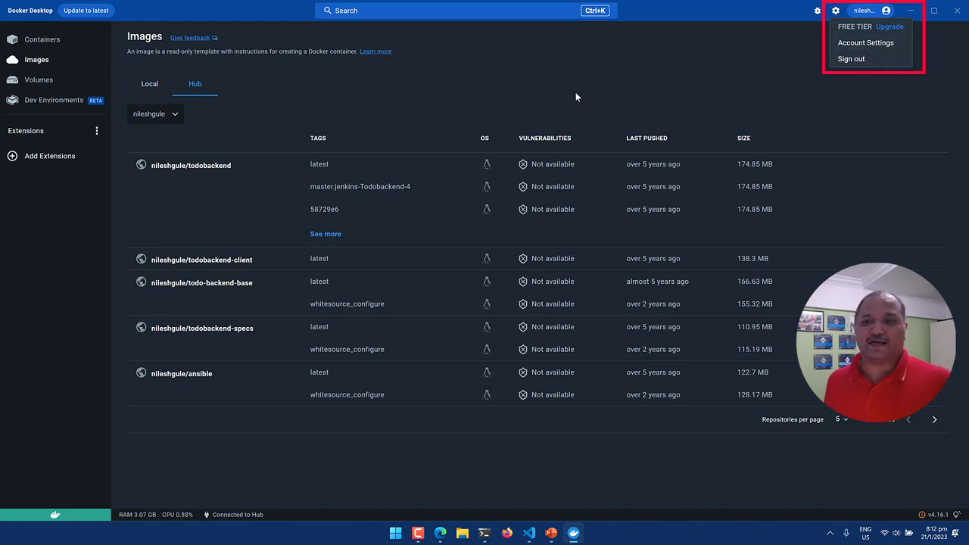
pyautogui.click(552, 82)
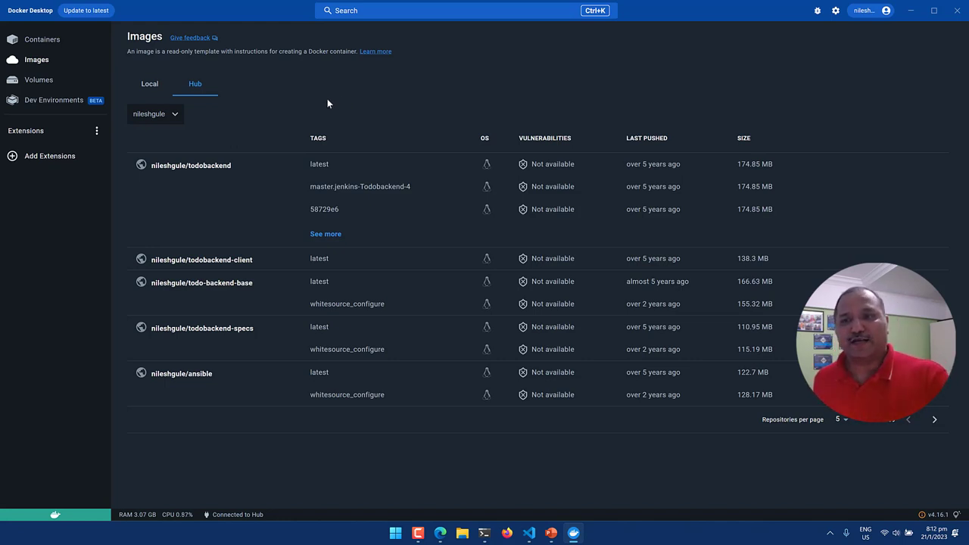
pyautogui.click(157, 88)
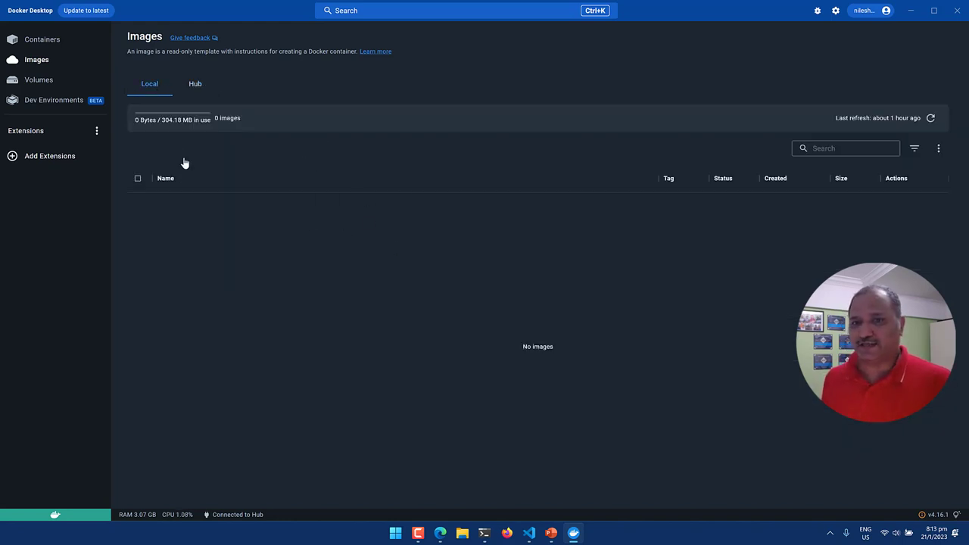
pyautogui.click(43, 81)
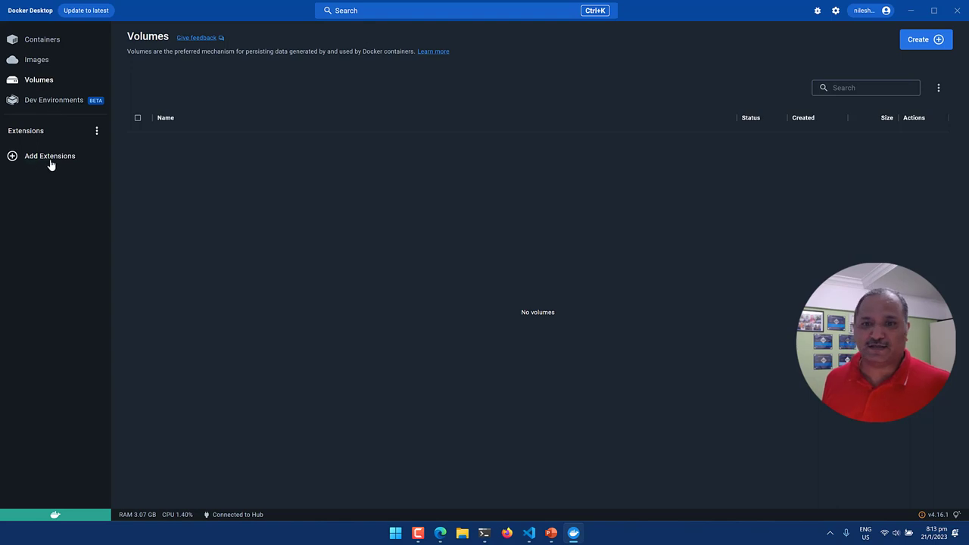
# Return from Volumes to Images, where no local images exist (0 Bytes of 304.18 MB).
pyautogui.click(39, 63)
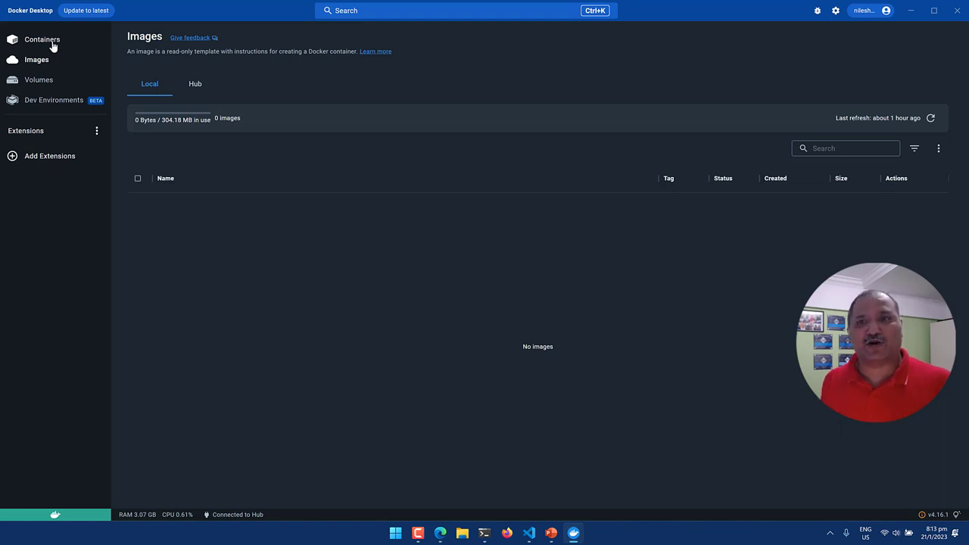
# Copy the sample command 'docker run -d -p 80:80 docker/getting-started' from the Containers page.
pyautogui.click(55, 41)
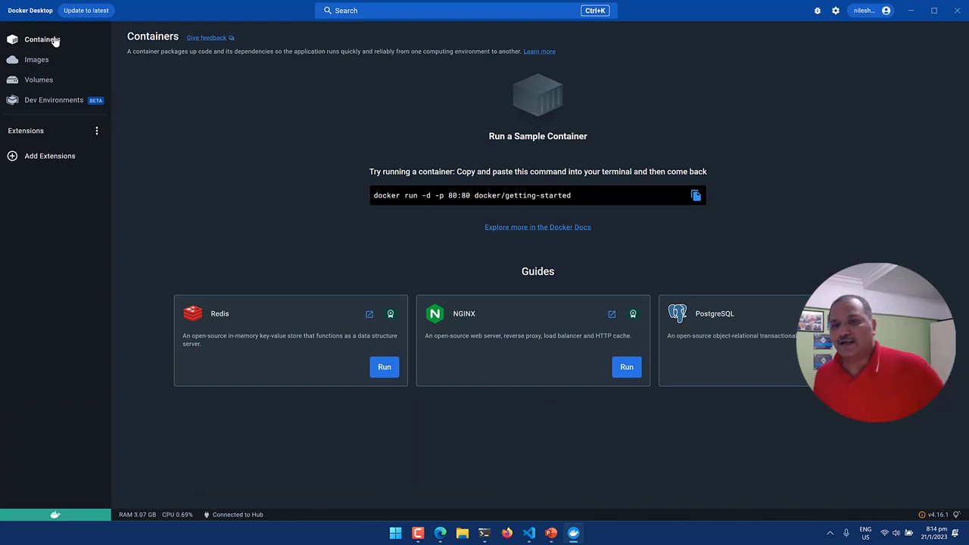
pyautogui.click(39, 65)
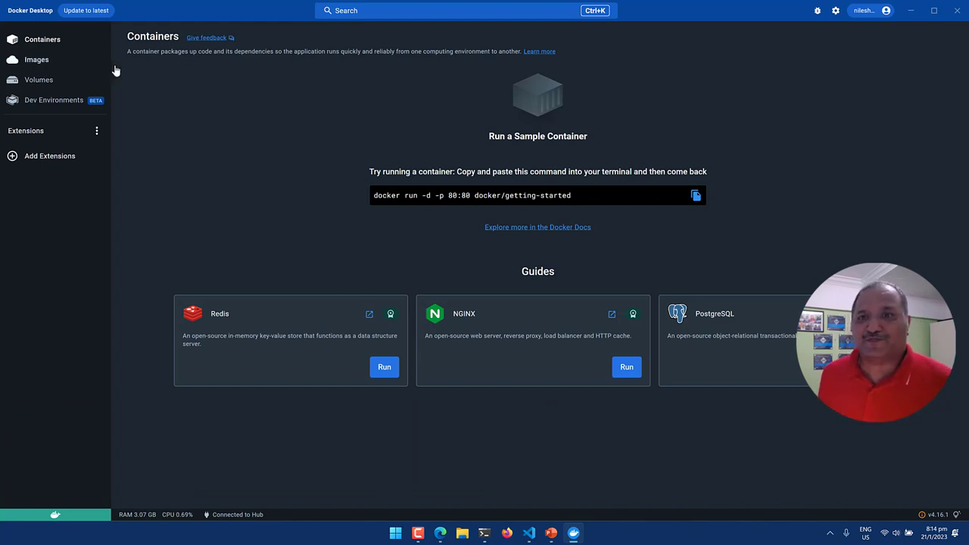
pyautogui.click(65, 44)
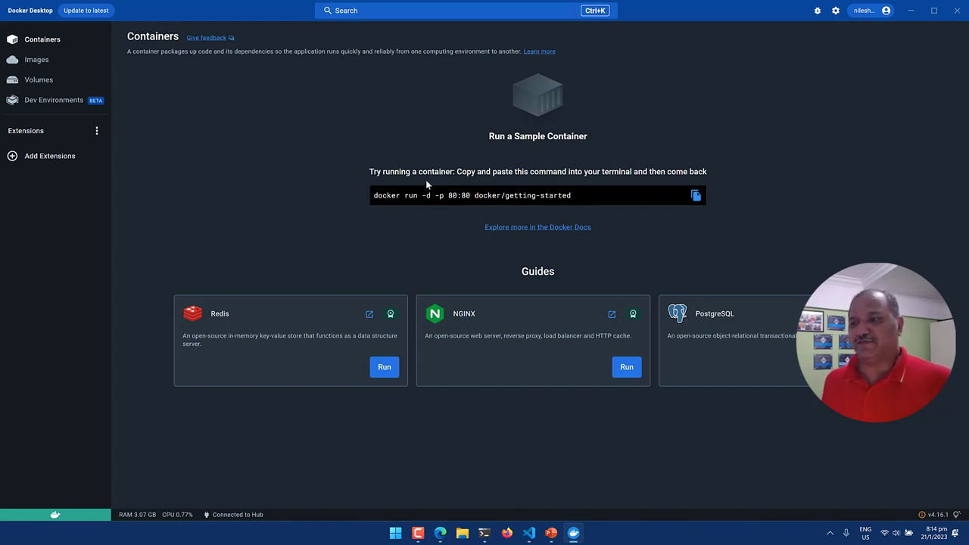
pyautogui.click(695, 196)
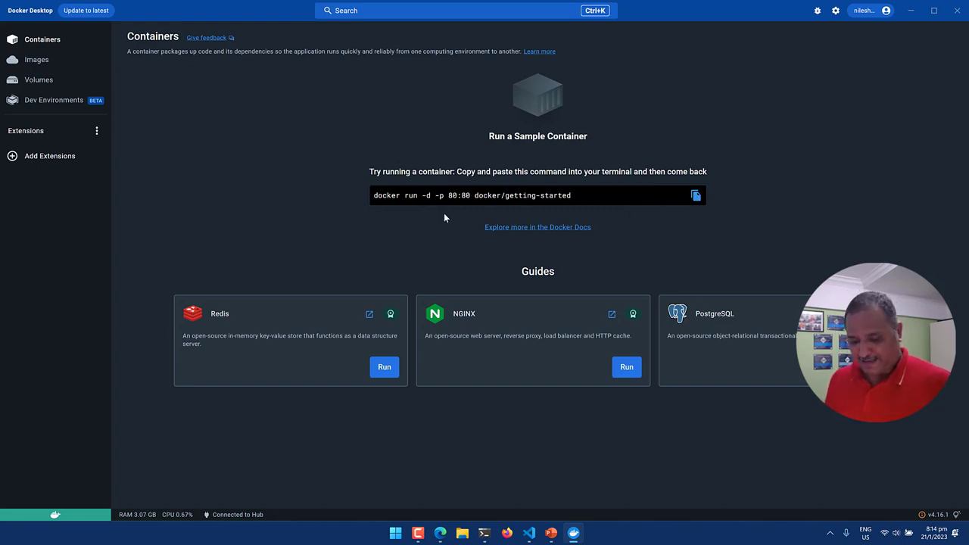
# Run docker info in the PowerShell terminal.
pyautogui.hotkey('alt', 'Tab')
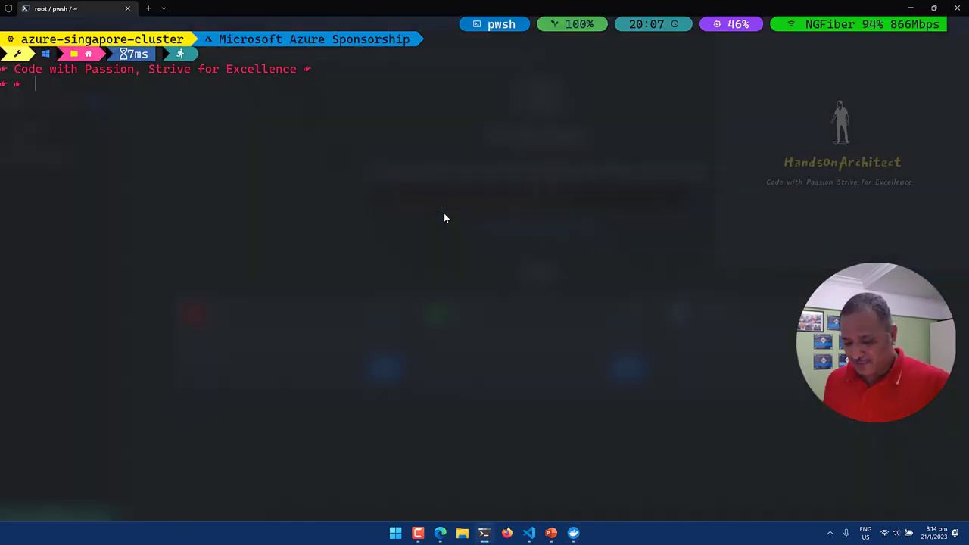
pyautogui.write('do')
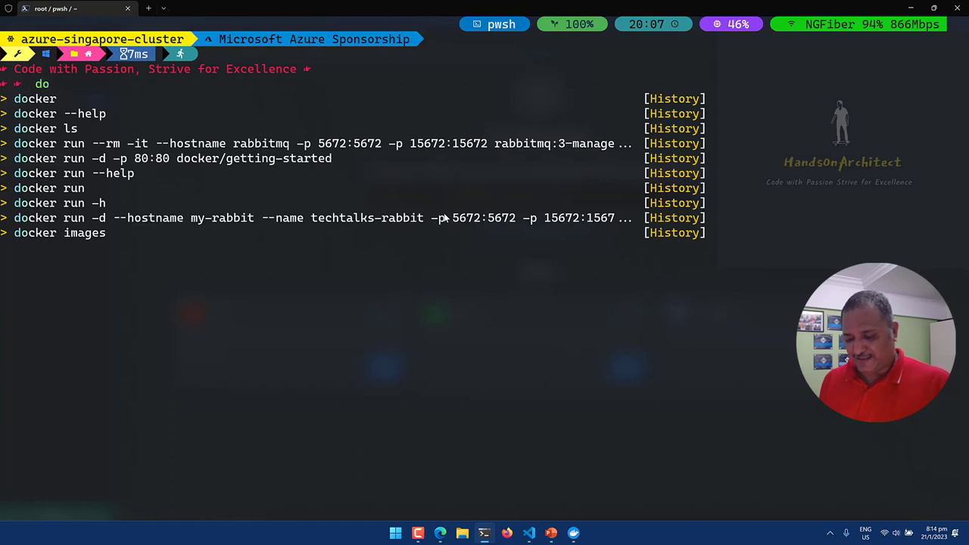
pyautogui.write('cker i')
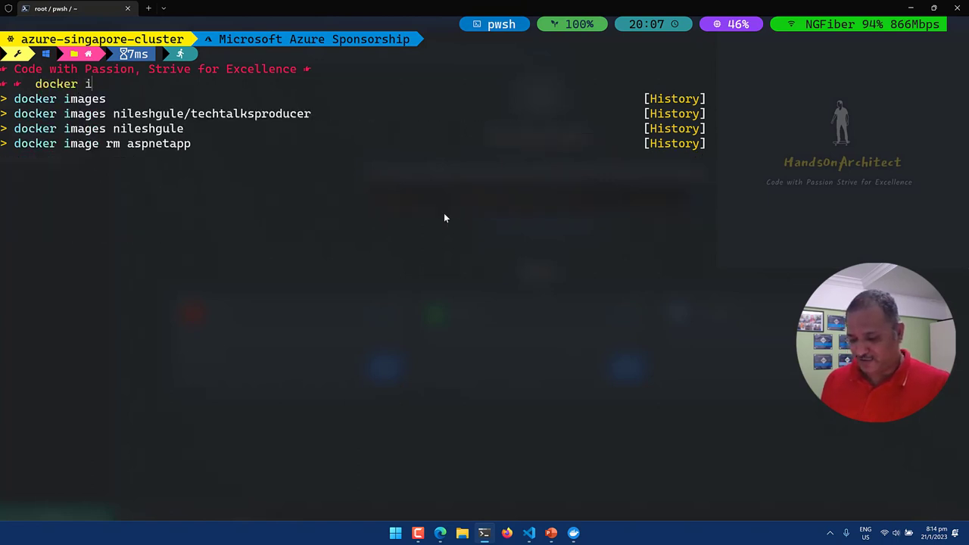
pyautogui.write('nfo')
pyautogui.press('Return')
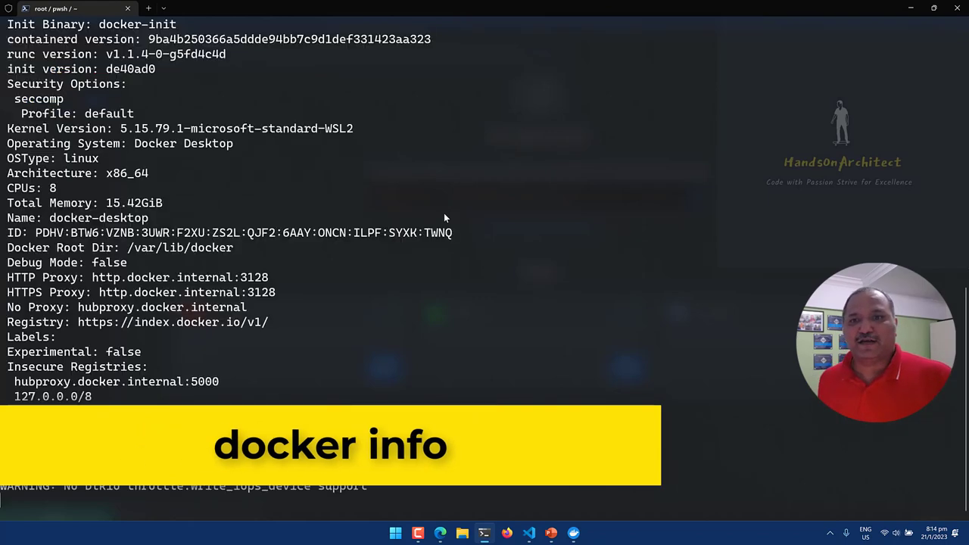
# Scroll through the docker info output and highlight the Server Version 20.10.22.
pyautogui.scroll(8, 360, 191)
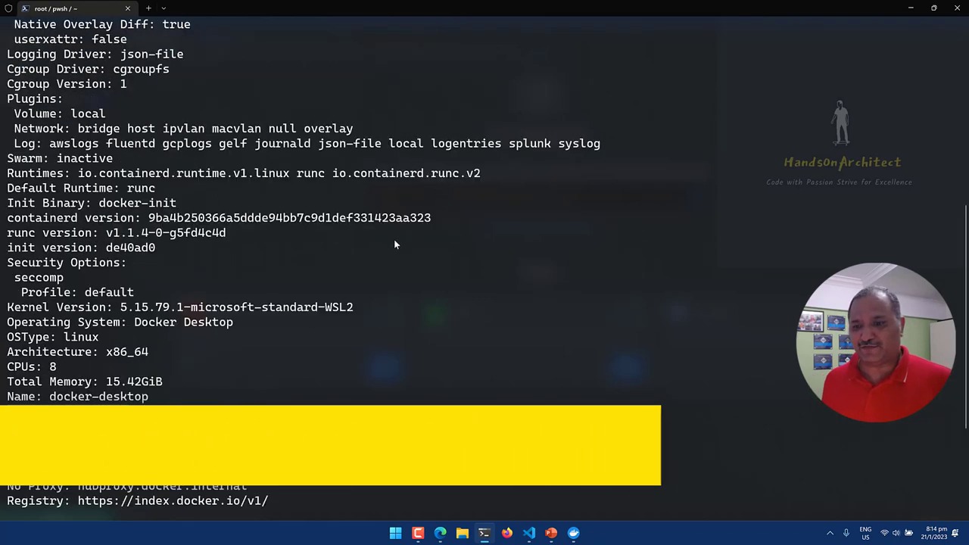
pyautogui.scroll(5, 303, 196)
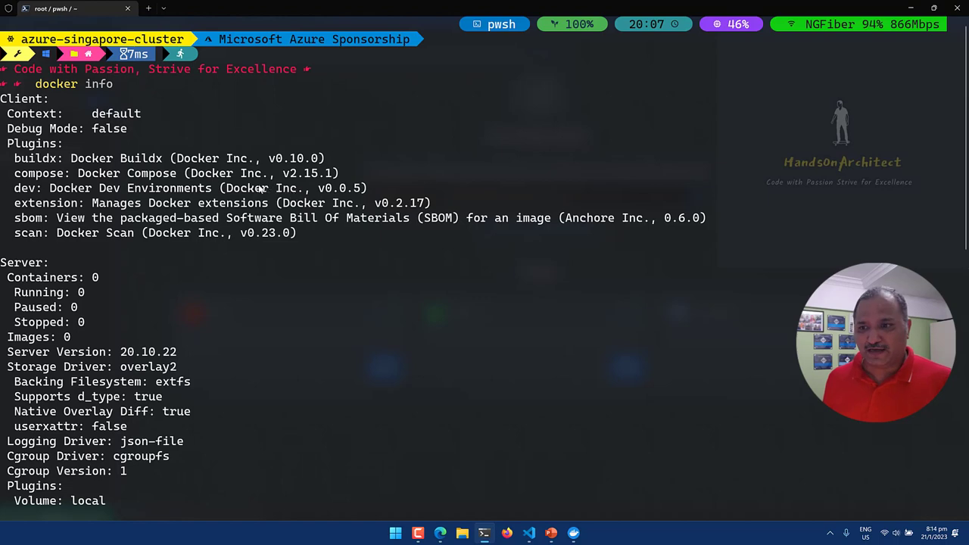
pyautogui.scroll(-1, 140, 216)
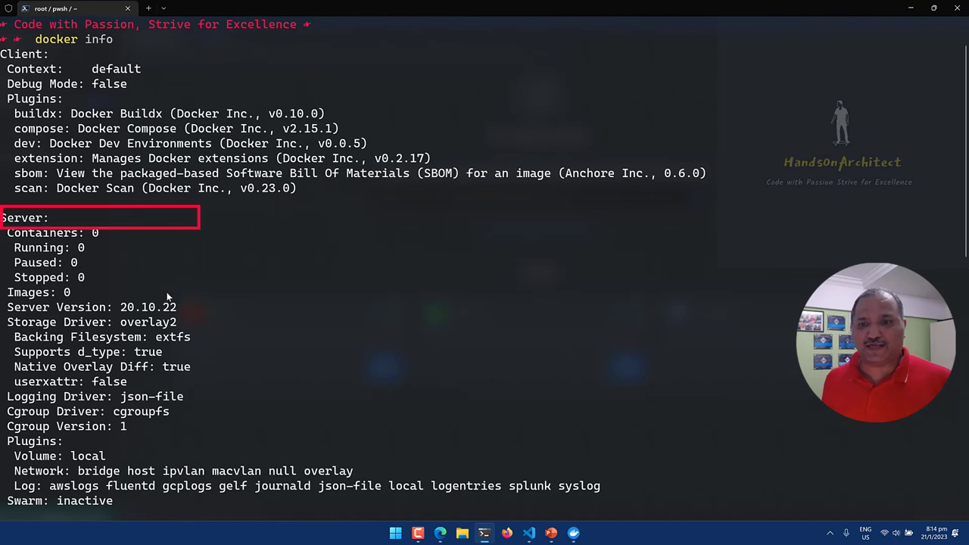
pyautogui.scroll(-2, 168, 297)
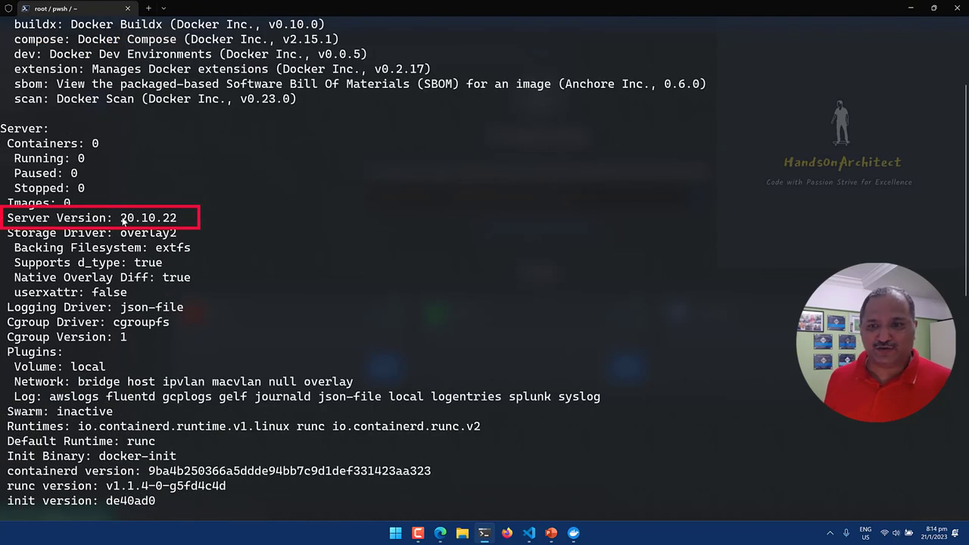
pyautogui.moveTo(121, 219); pyautogui.dragTo(181, 219)
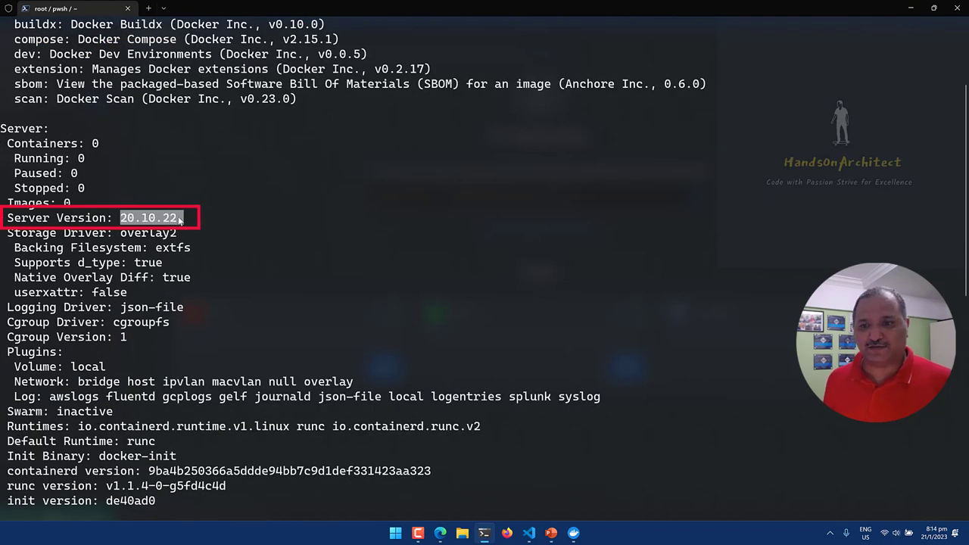
pyautogui.scroll(1, 179, 220)
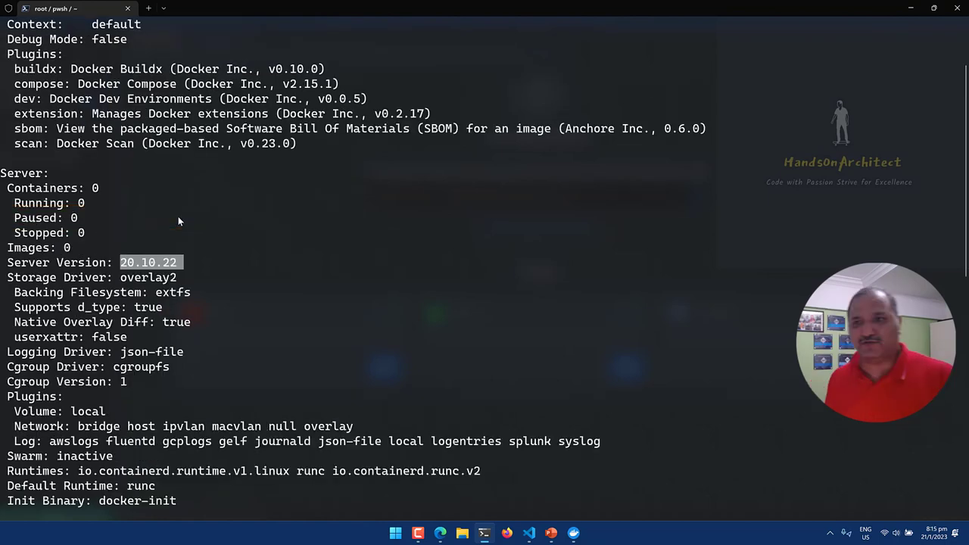
pyautogui.scroll(2, 178, 220)
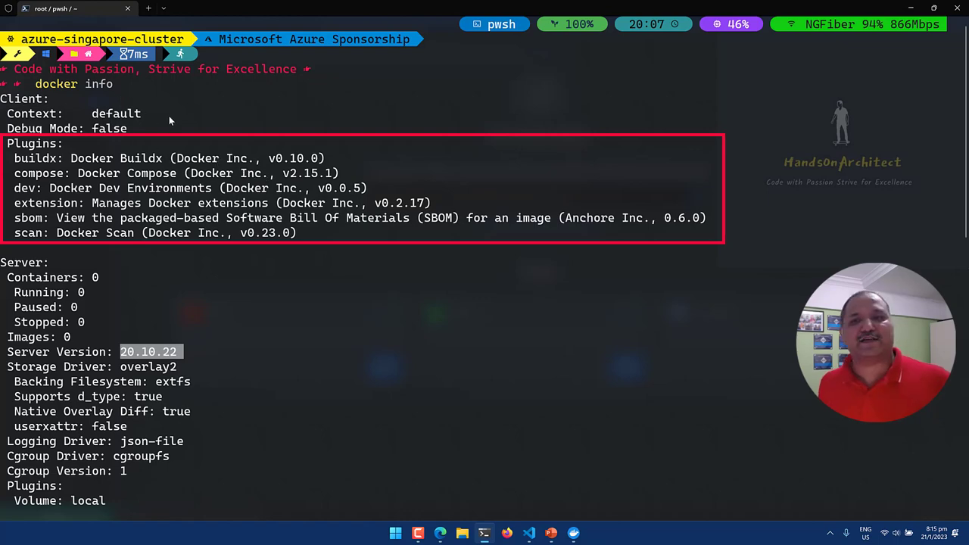
# Clear the terminal and run 'docker run -d -p 80:80 docker/getting-started'.
pyautogui.write('cls')
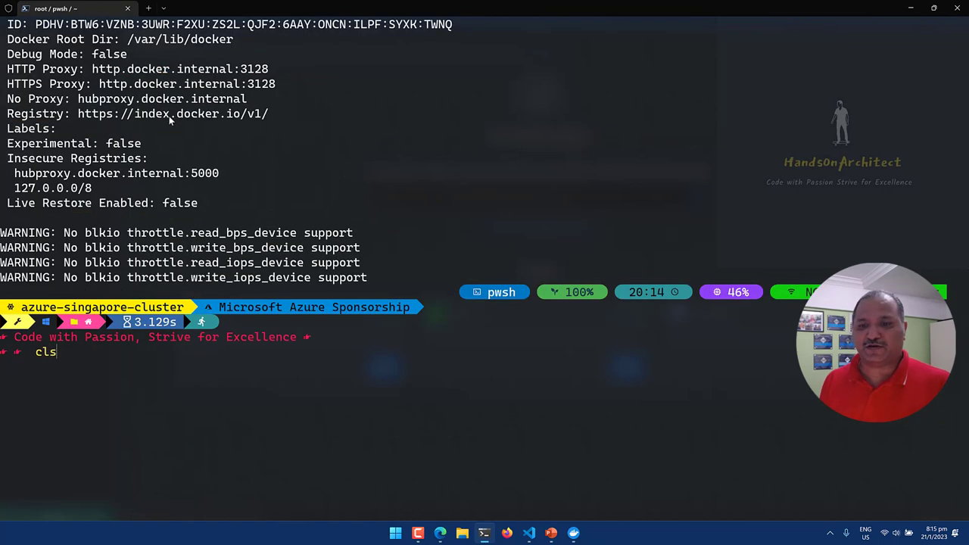
pyautogui.press('Return')
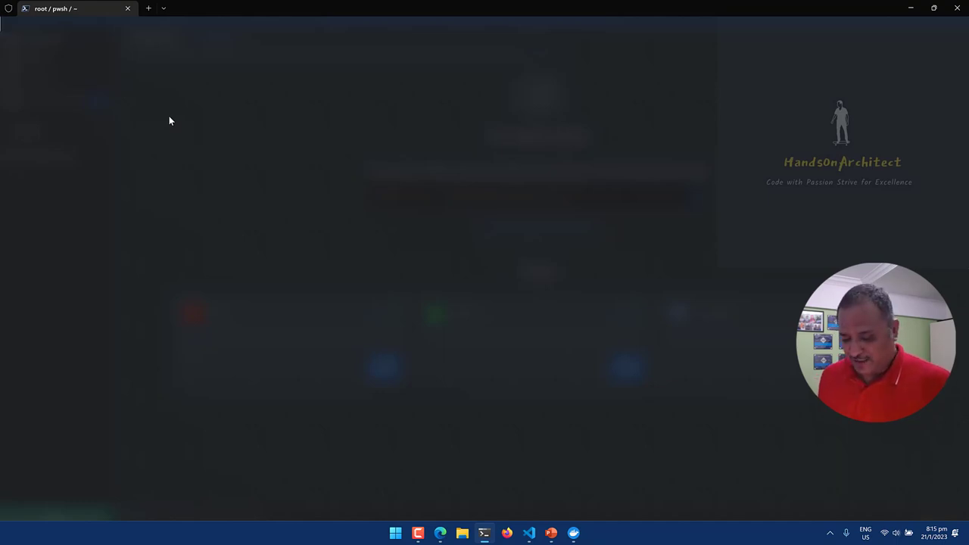
pyautogui.press('Return')
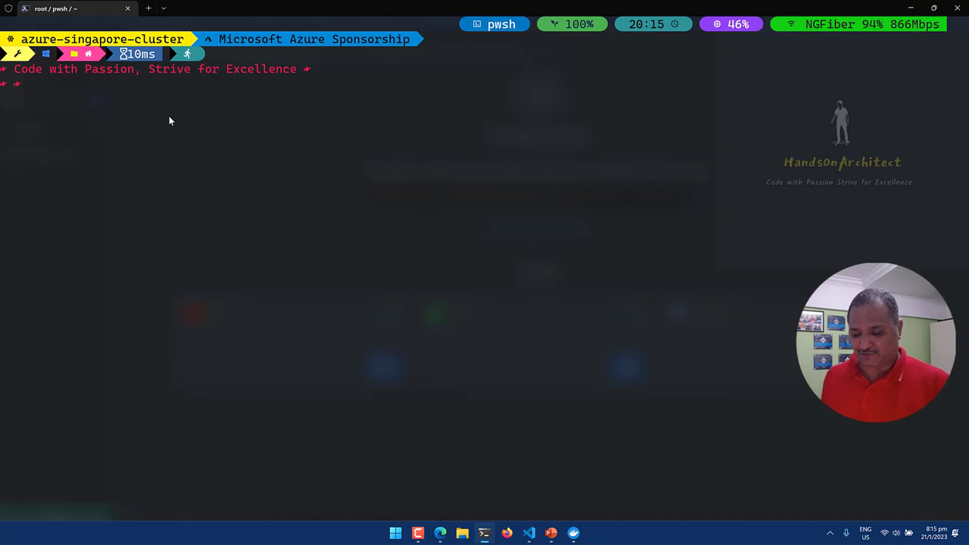
pyautogui.write('docker run -d -p 80:80 docker/getting-started')
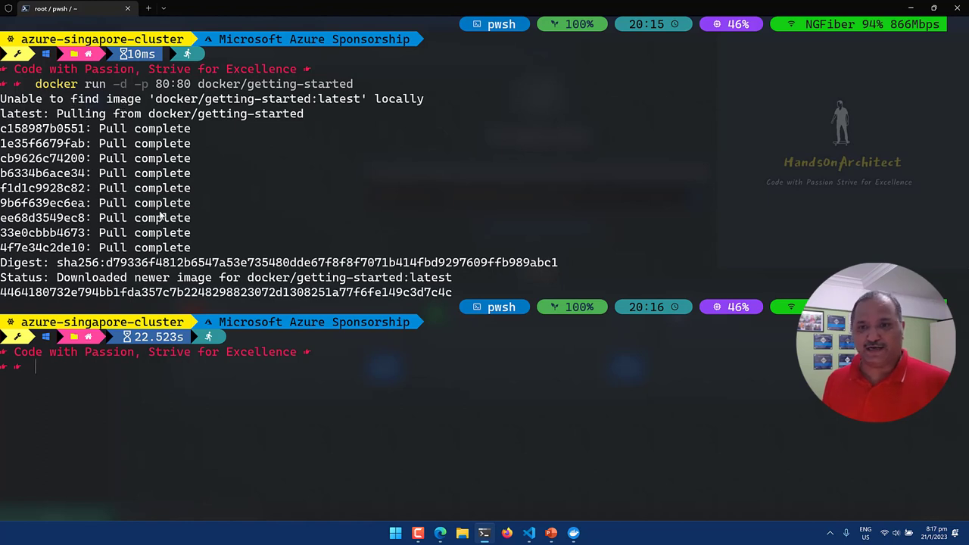
# Switch to Docker Desktop to see the kind_yonath container running on port 80:80.
pyautogui.hotkey('alt', 'Tab')
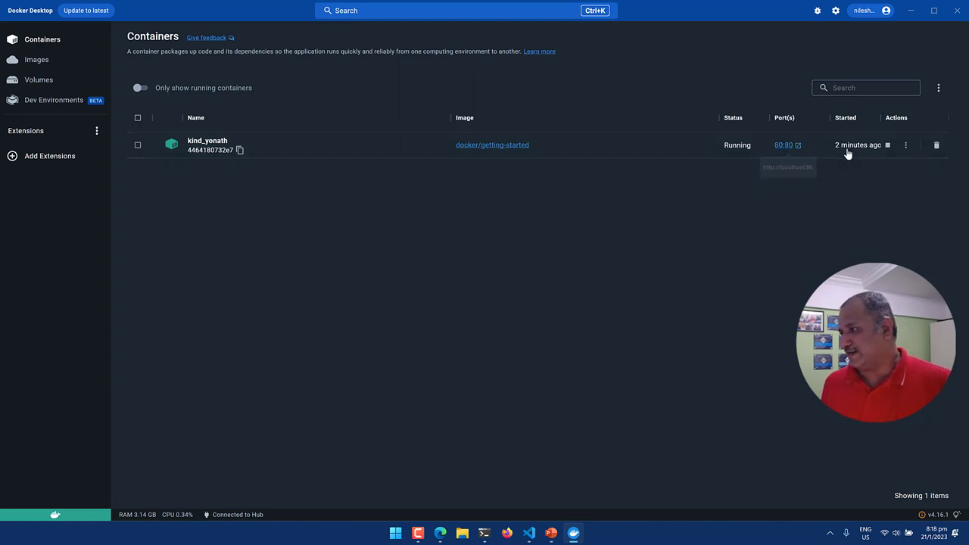
pyautogui.click(906, 146)
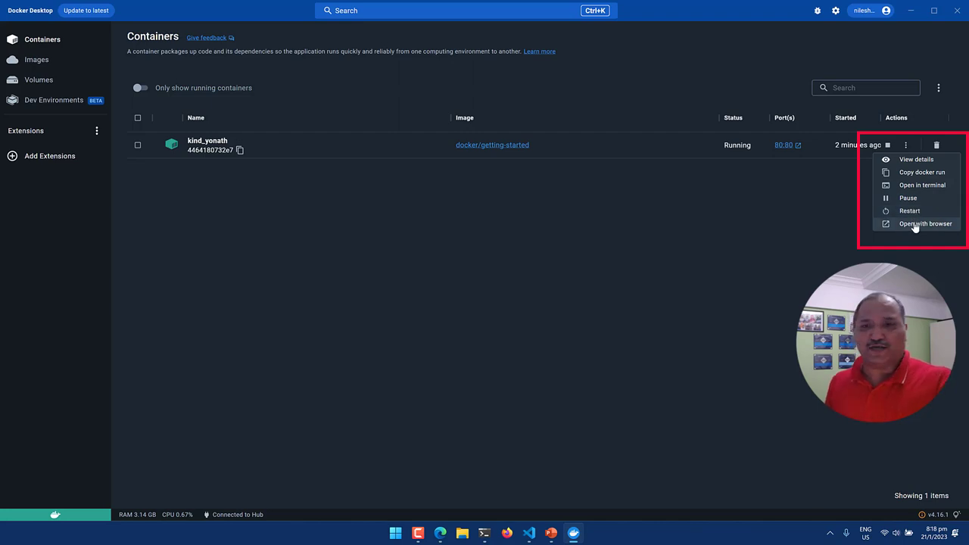
pyautogui.click(37, 60)
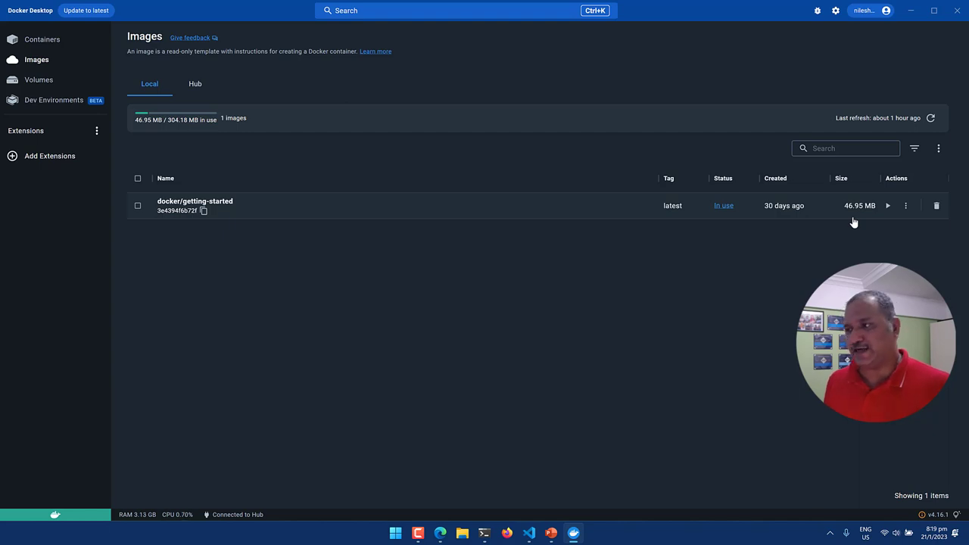
pyautogui.click(57, 41)
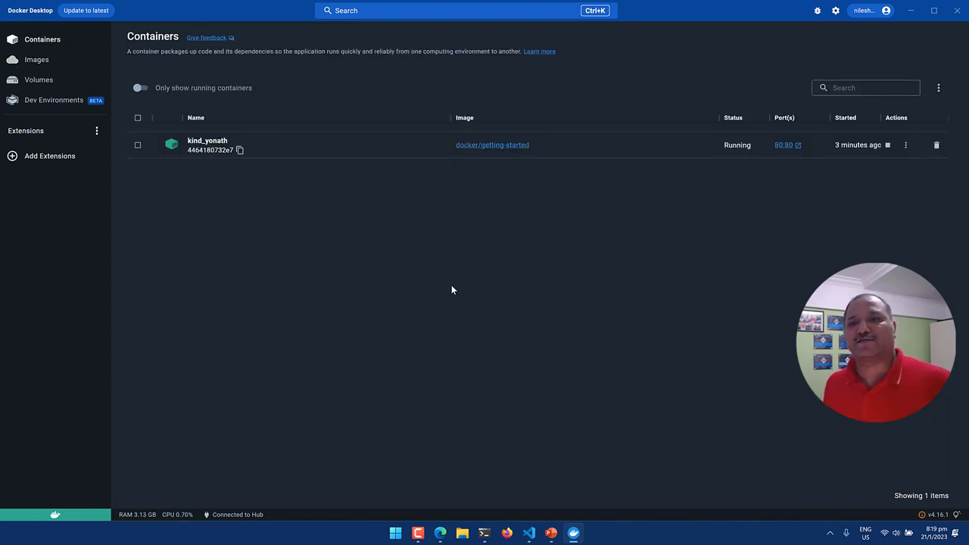
# Open the running getting-started tutorial in the browser, read its docker run command explanation, and return to Docker Desktop.
pyautogui.click(779, 145)
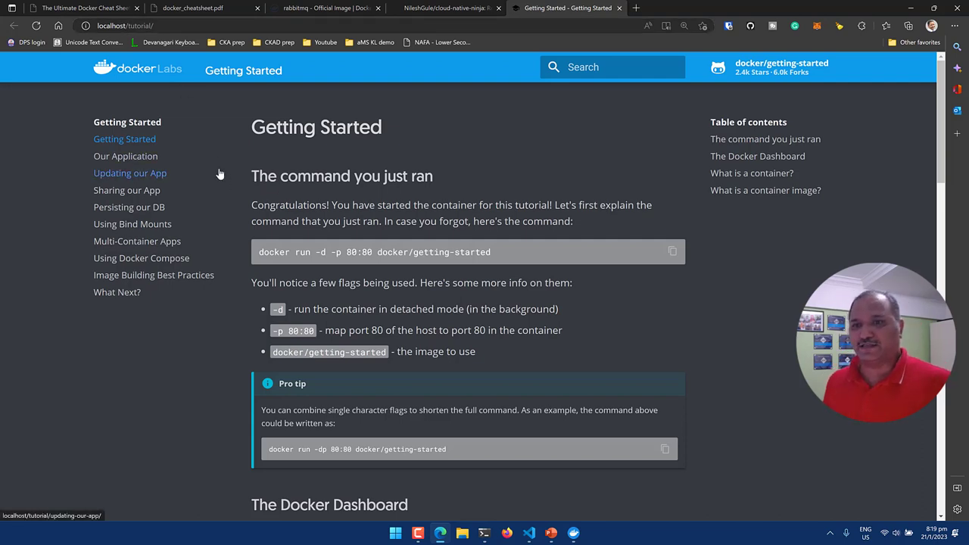
pyautogui.scroll(-1, 219, 174)
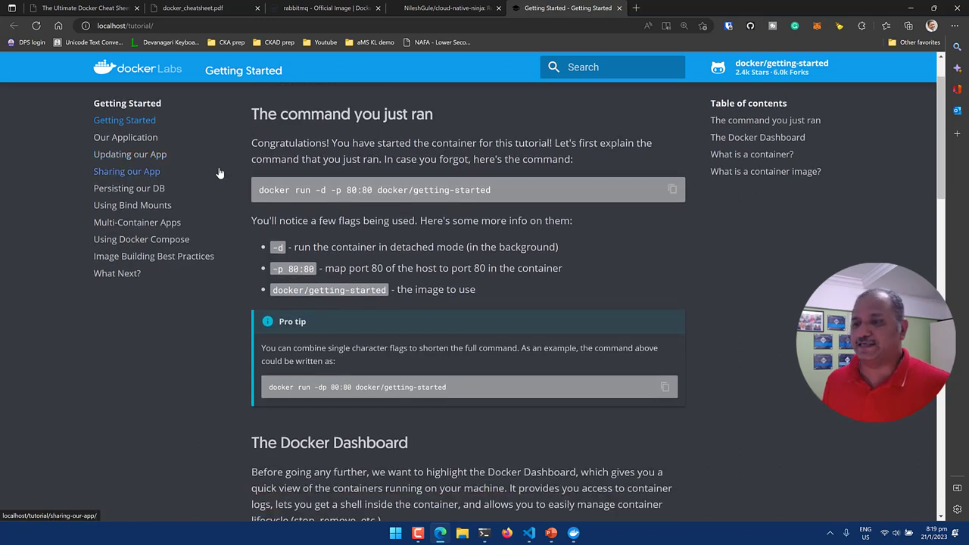
pyautogui.scroll(1, 212, 163)
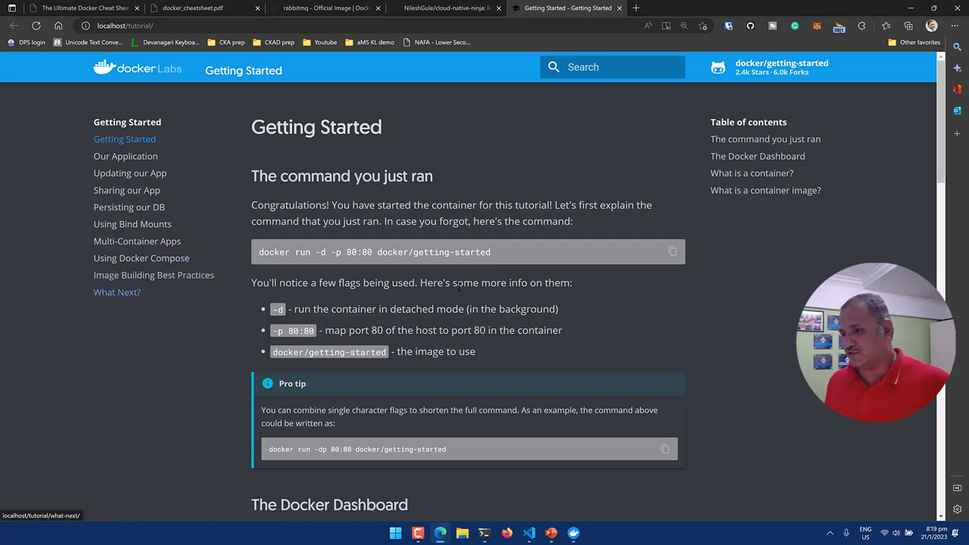
pyautogui.scroll(-1, 459, 286)
pyautogui.scroll(-2, 460, 285)
pyautogui.scroll(1, 459, 285)
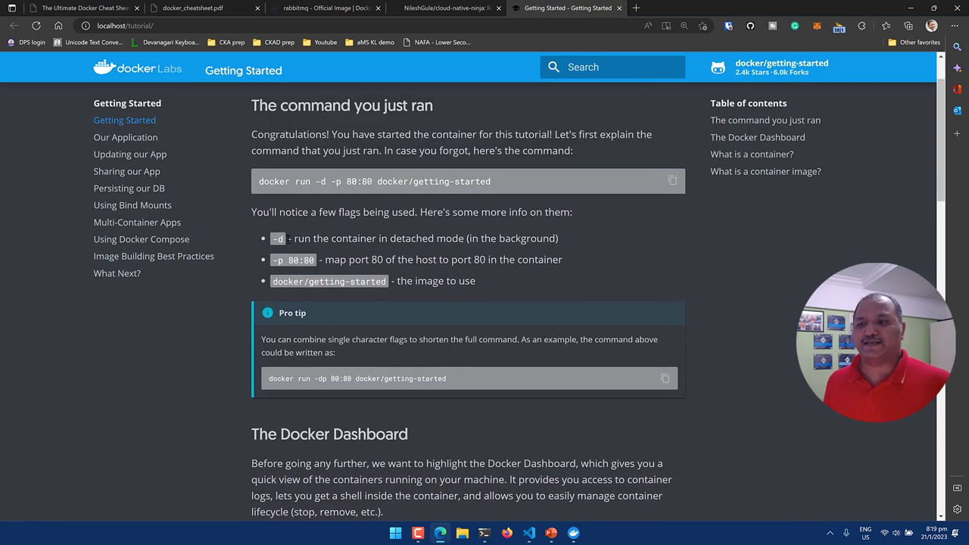
pyautogui.moveTo(497, 181); pyautogui.dragTo(258, 182)
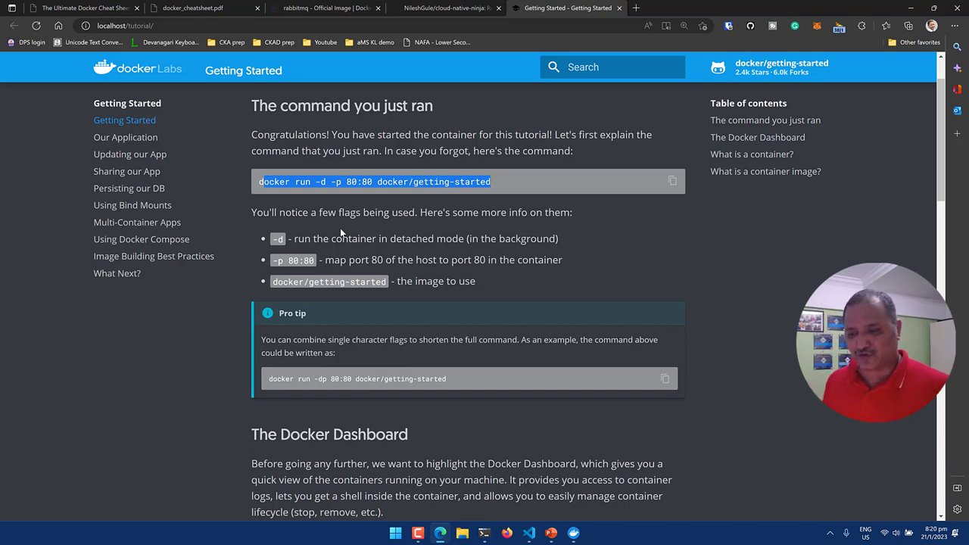
pyautogui.hotkey('alt', 'Tab')
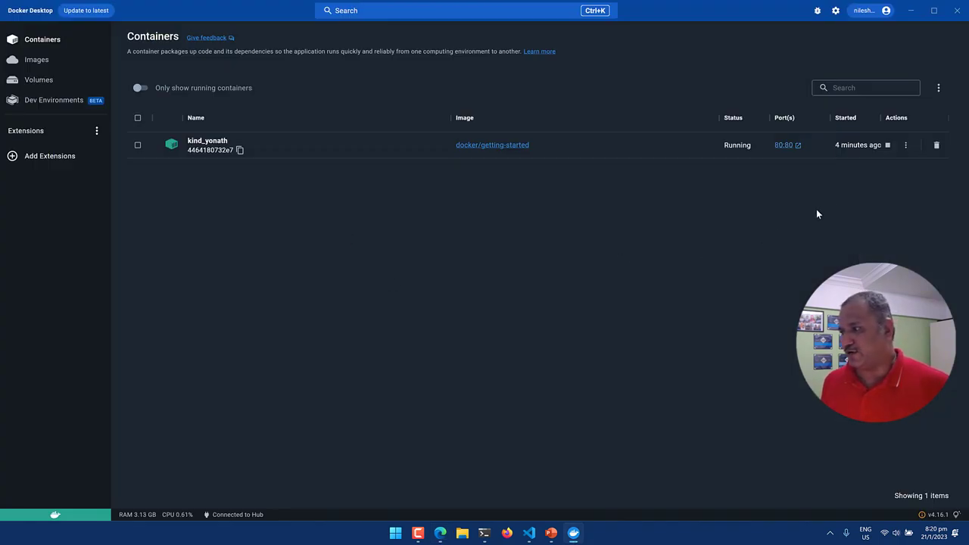
# Open kind_yonath's details and view its nginx logs ending 'Configuration complete; ready for start up'.
pyautogui.click(905, 145)
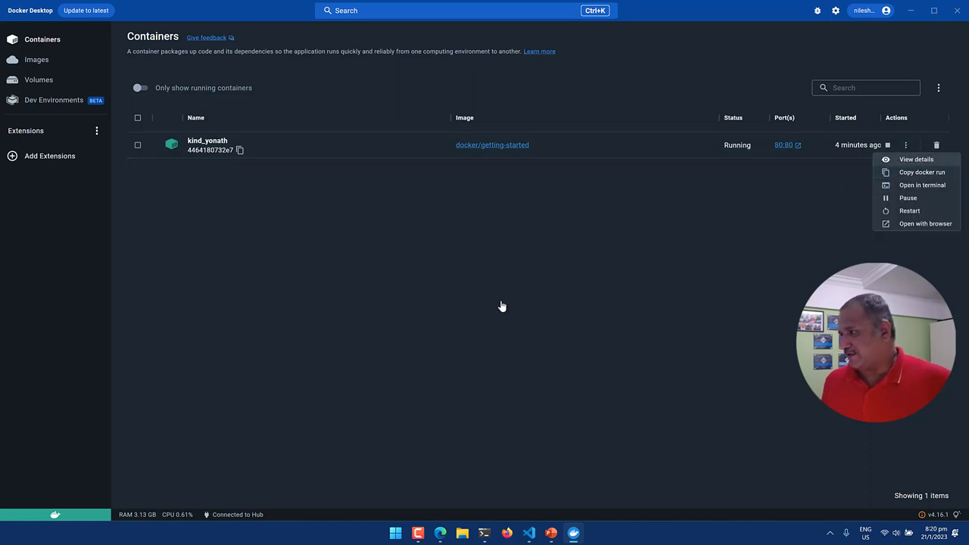
pyautogui.press('Return')
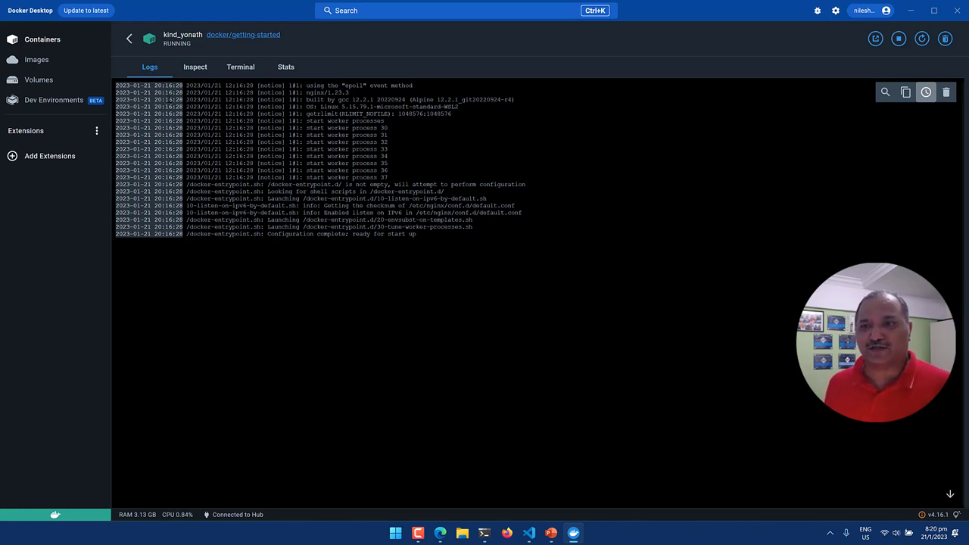
pyautogui.moveTo(185, 86); pyautogui.dragTo(429, 237)
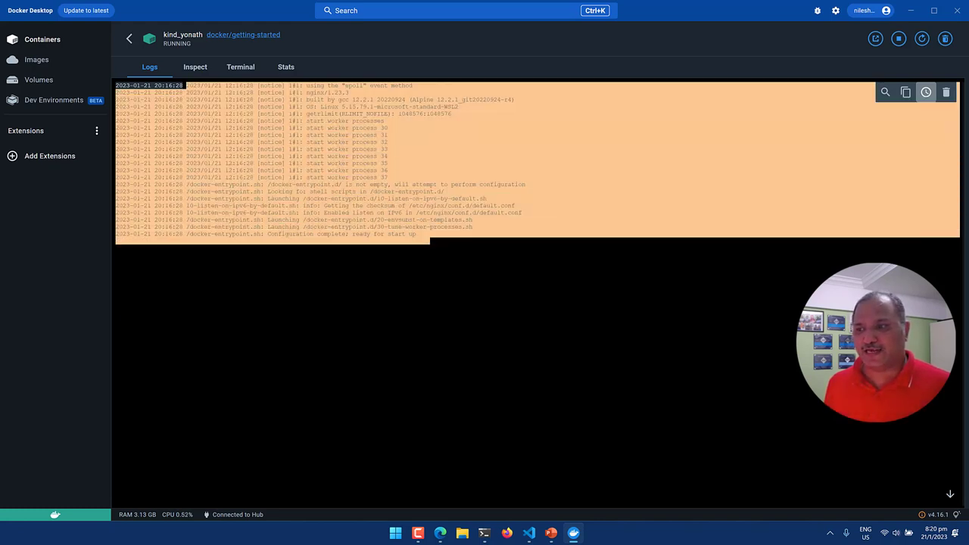
pyautogui.click(452, 225)
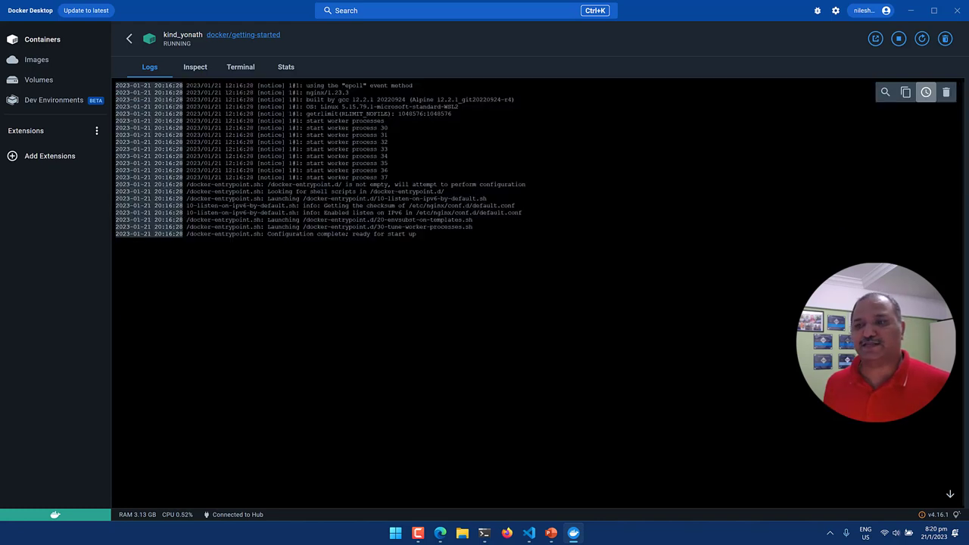
# Show kind_yonath's Inspect details, including NGINX_VERSION 1.23.3 and port 80/tcp mapped to 0.0.0.0:80.
pyautogui.click(198, 69)
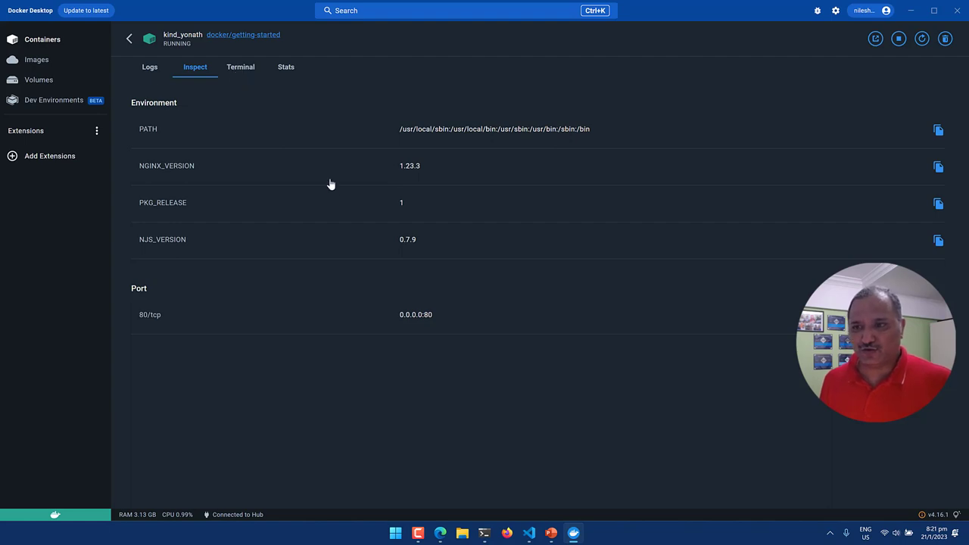
# In the container's terminal, list files, create a nilesh folder and move into it.
pyautogui.click(240, 66)
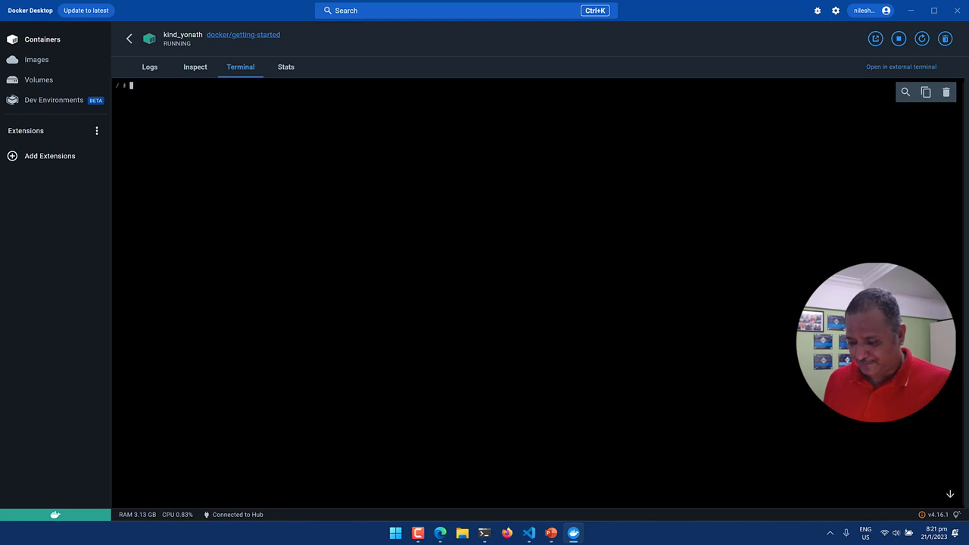
pyautogui.write('ls')
pyautogui.press('Return')
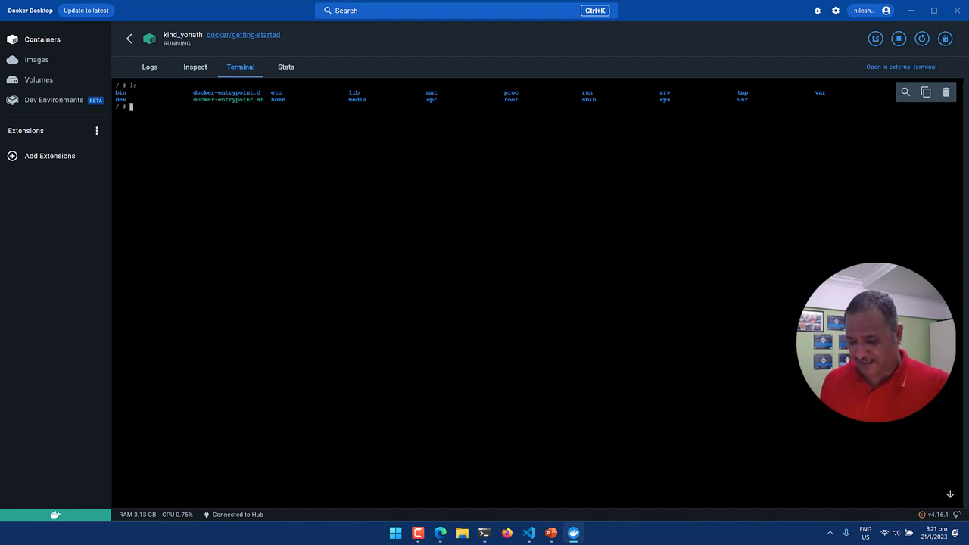
pyautogui.write('mk')
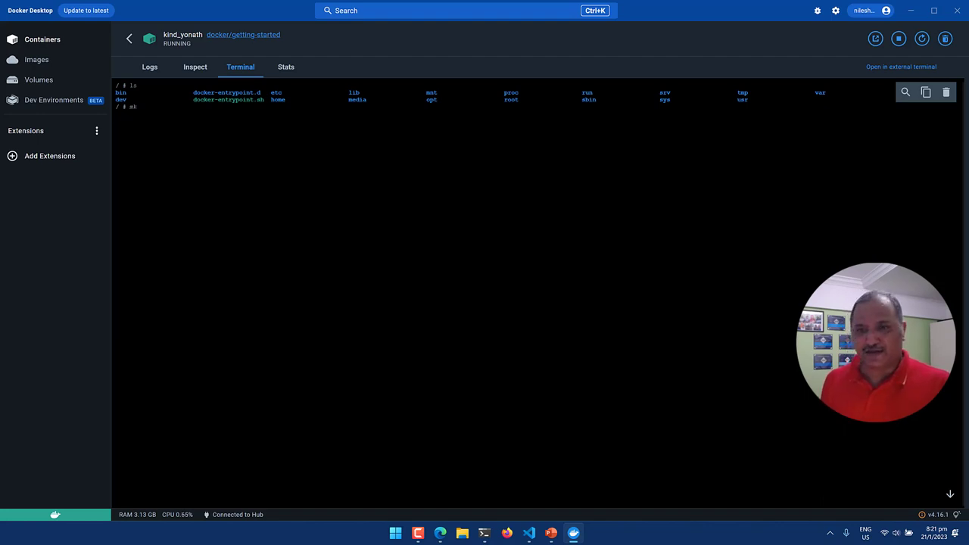
pyautogui.write('dir ')
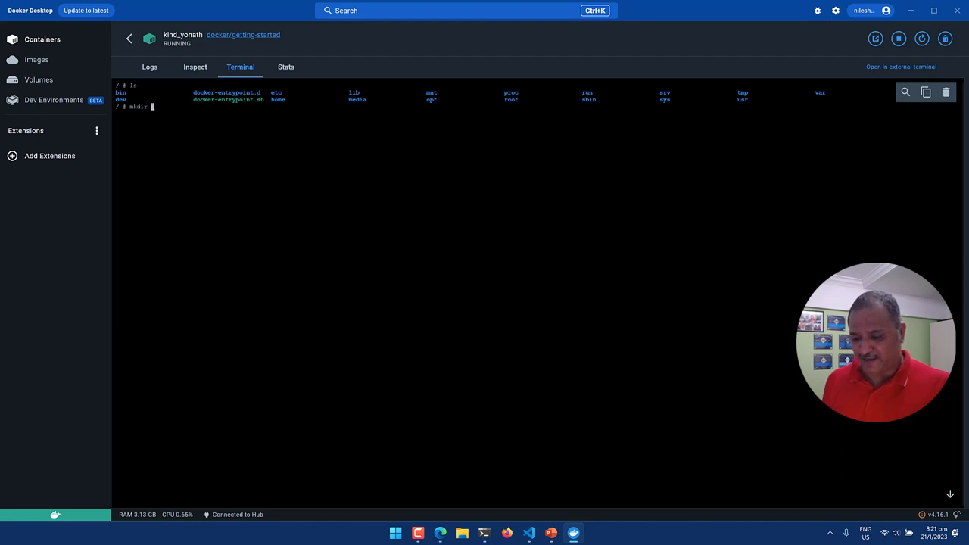
pyautogui.write('nilesh')
pyautogui.press('Return')
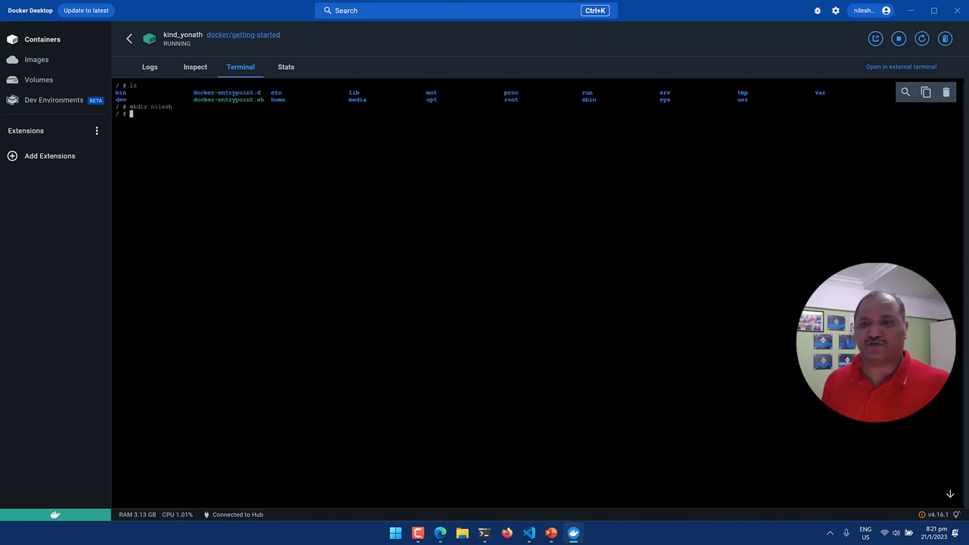
pyautogui.write('cd ni')
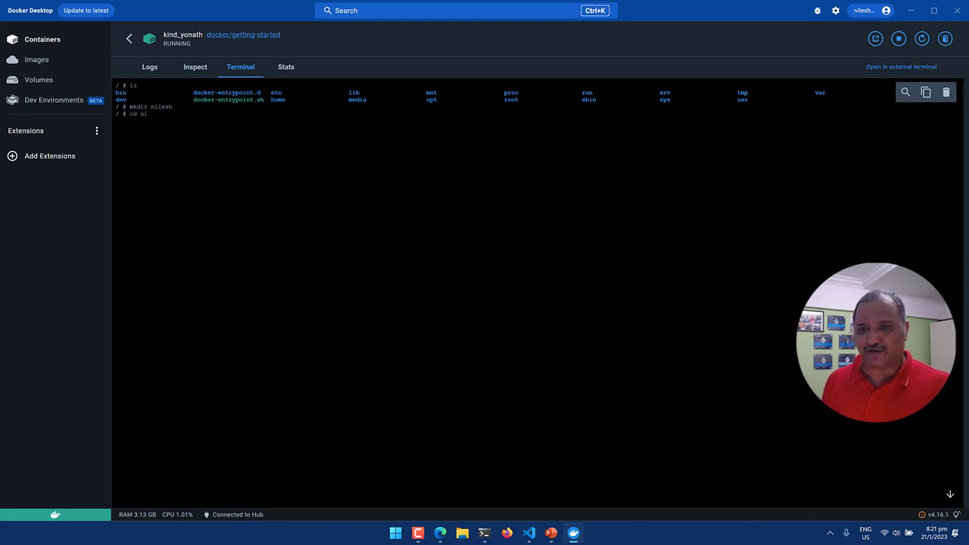
pyautogui.press('Tab')
pyautogui.press('Return')
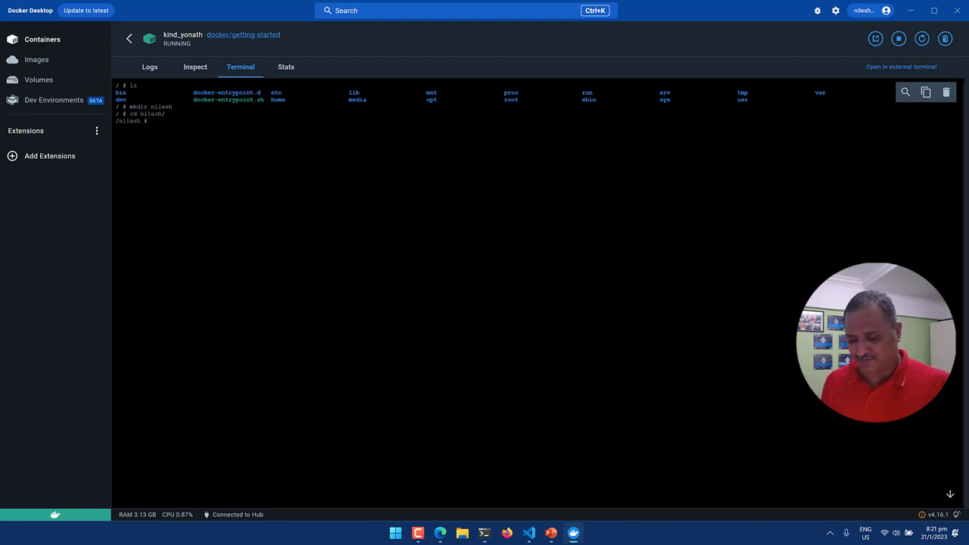
# Create myfile.txt in vi with the line 'THis is a sample content' and save it with :wq.
pyautogui.write('vi ')
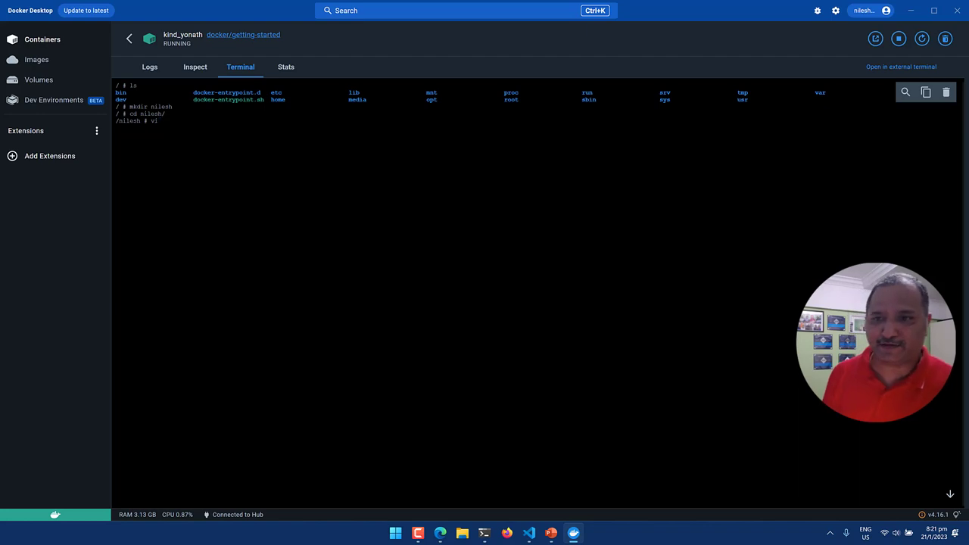
pyautogui.write('my')
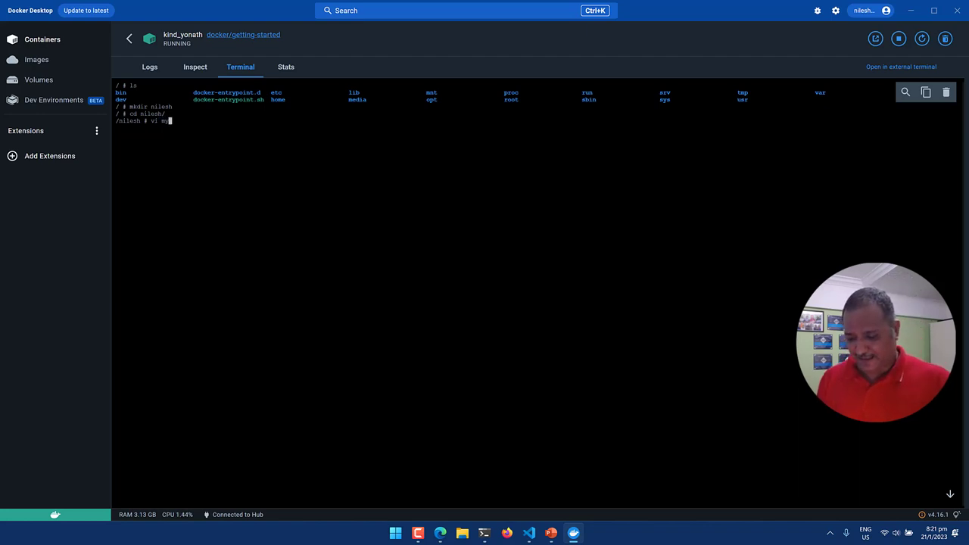
pyautogui.write('file')
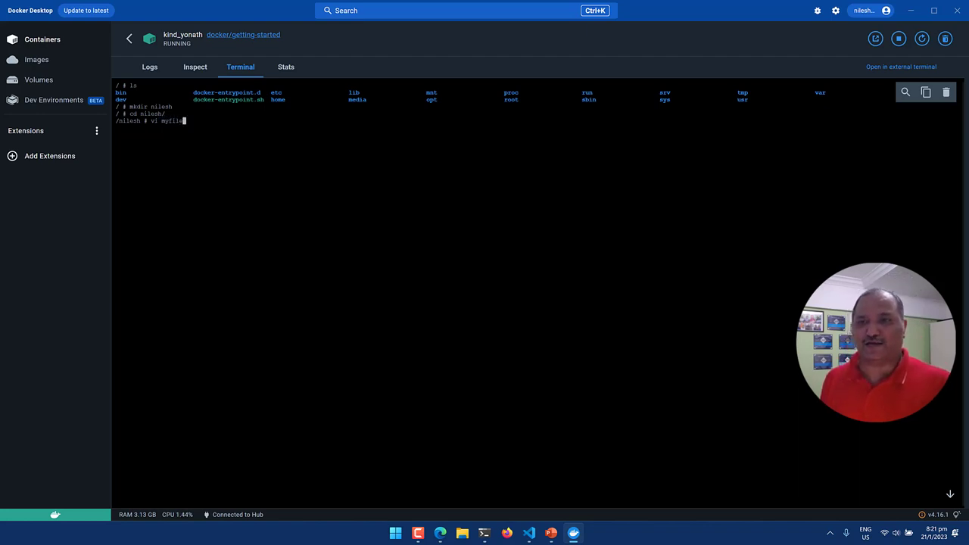
pyautogui.write('.txt')
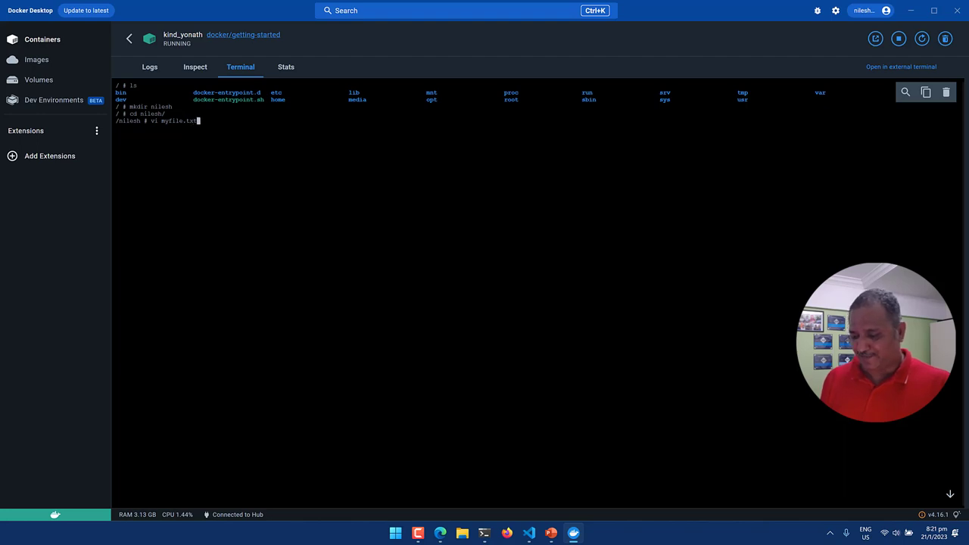
pyautogui.press('Return')
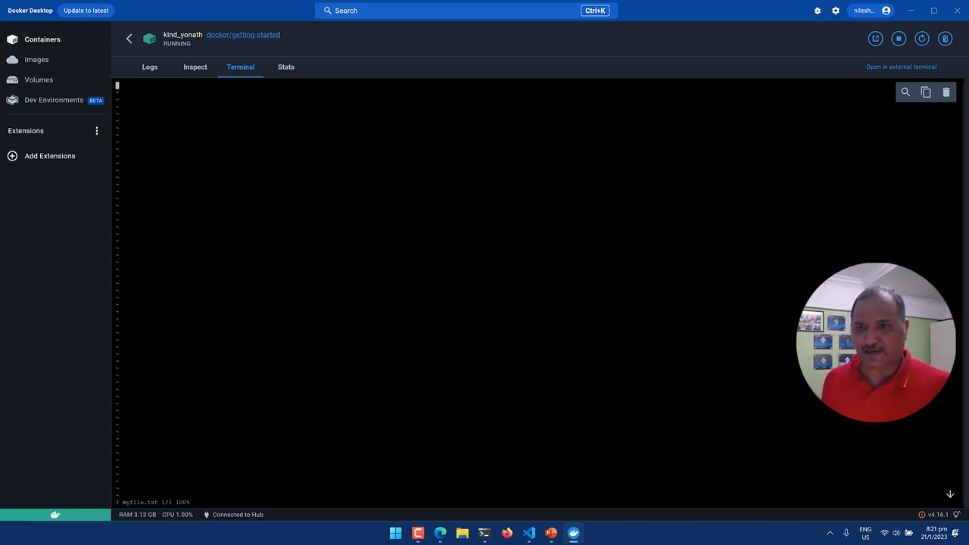
pyautogui.write('THis')
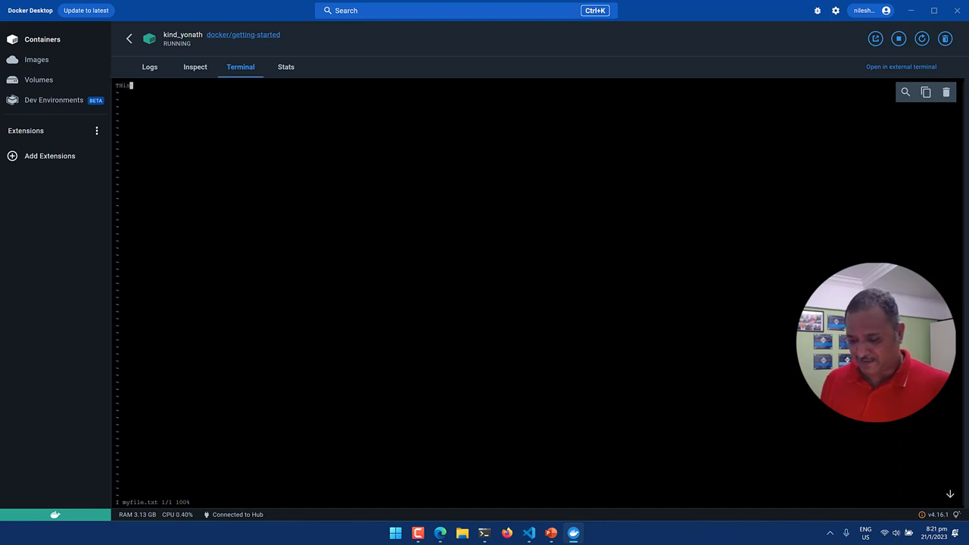
pyautogui.write(' is a sampl')
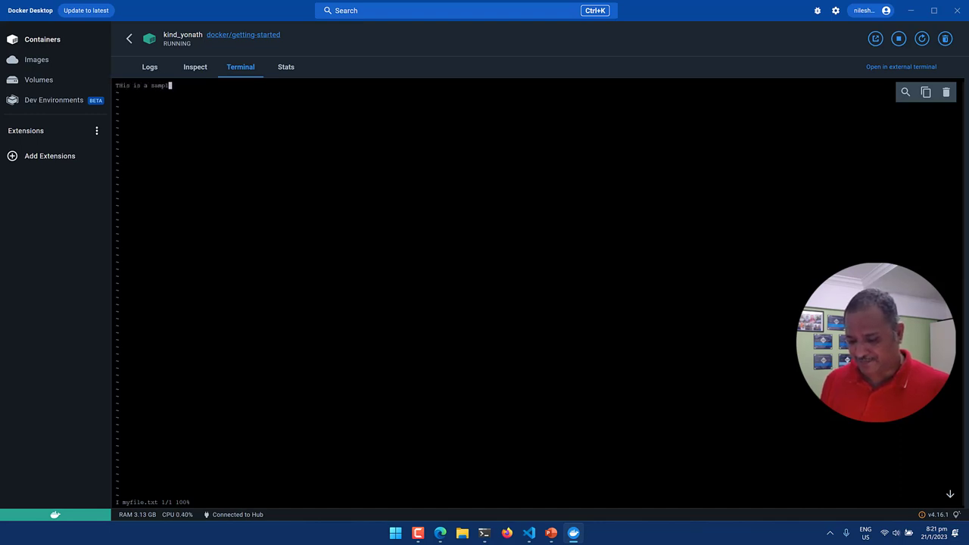
pyautogui.write('e content')
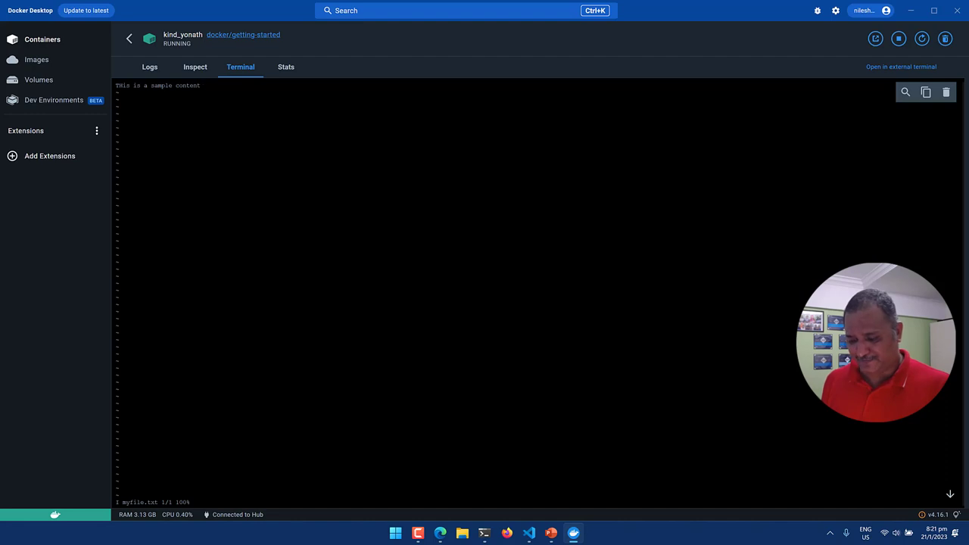
pyautogui.press('Escape')
pyautogui.write(':')
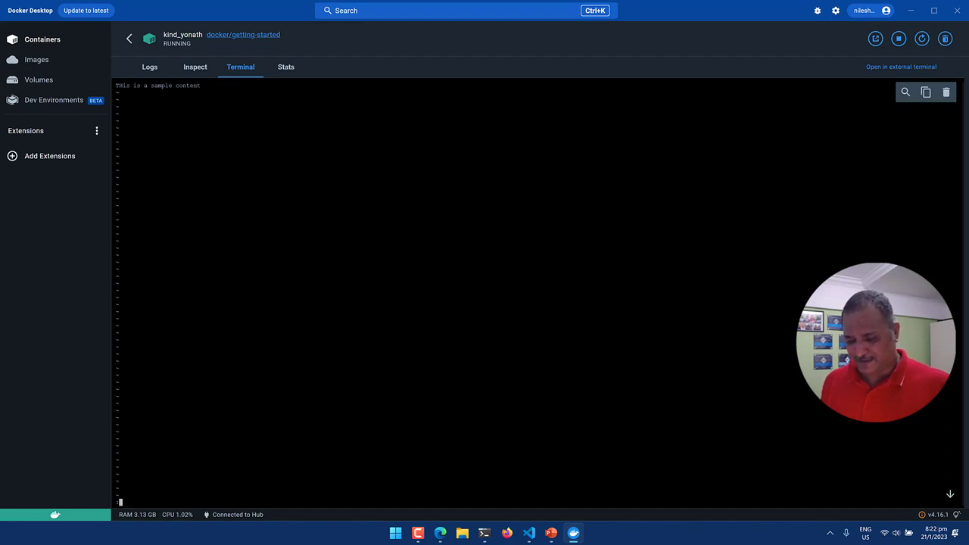
pyautogui.write('wq')
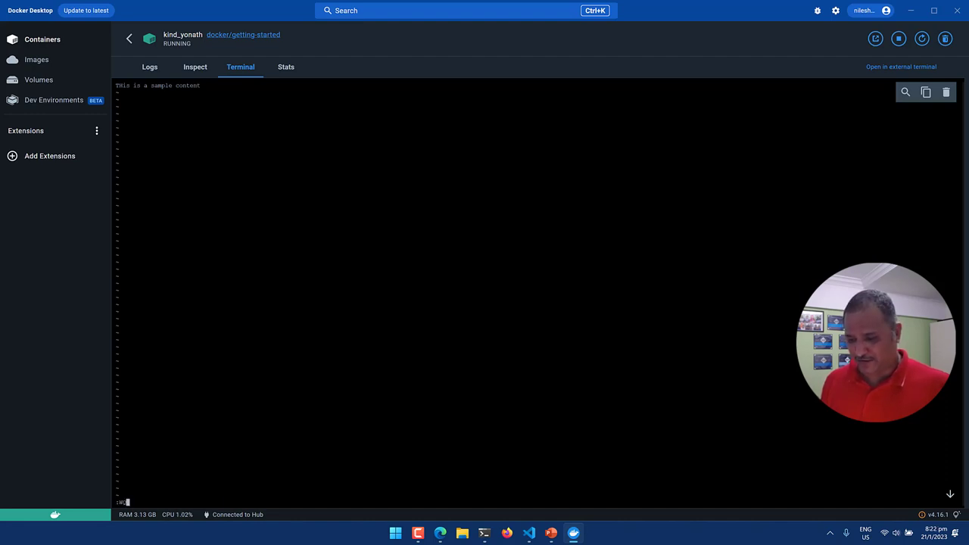
pyautogui.press('Return')
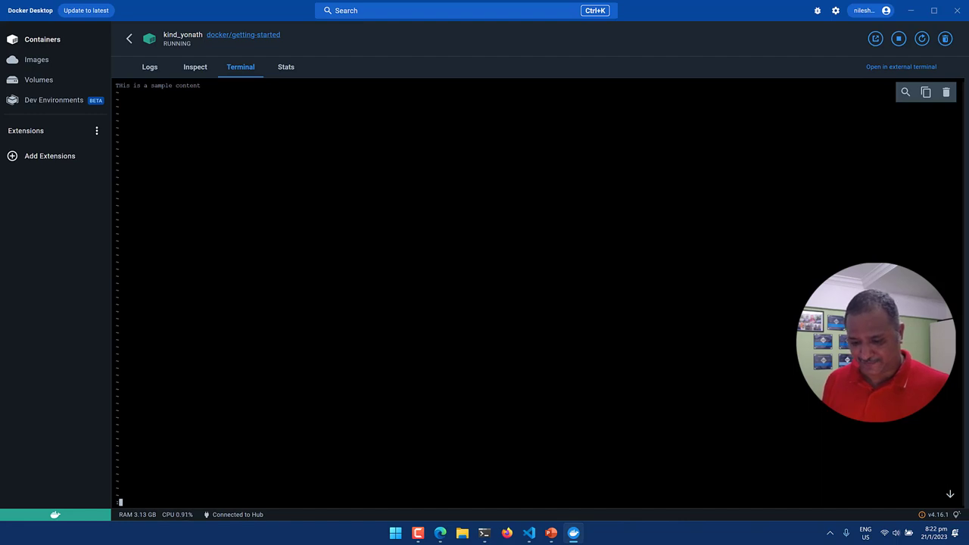
pyautogui.press('Return')
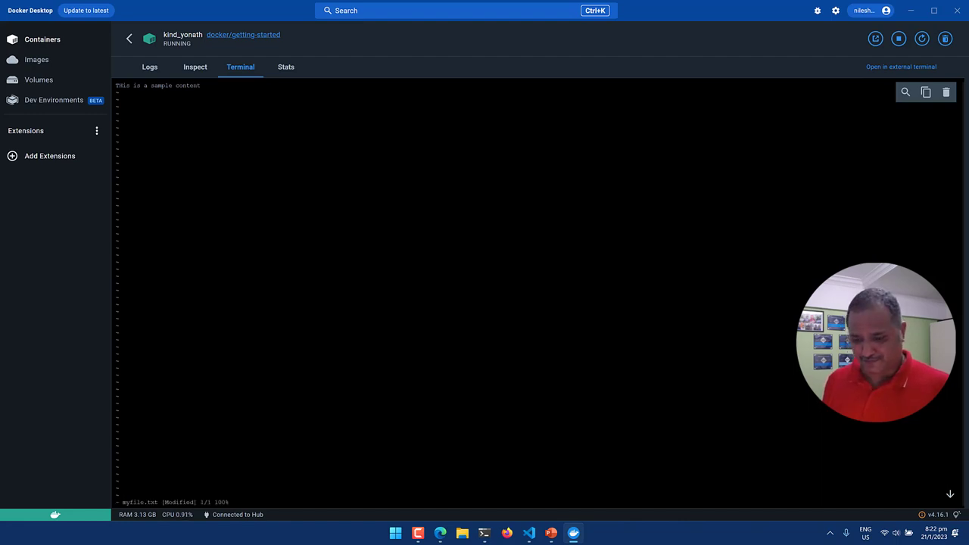
pyautogui.write(':wq!')
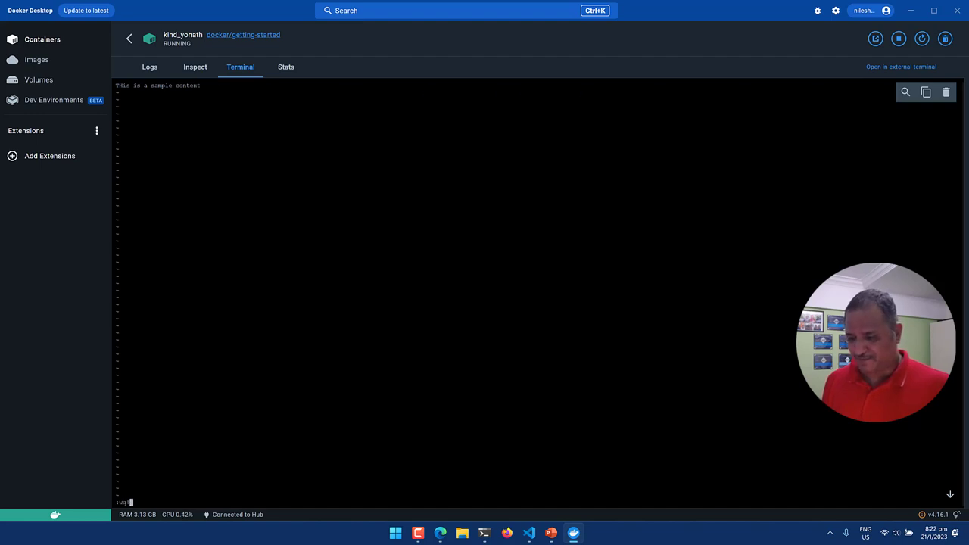
pyautogui.press('Return')
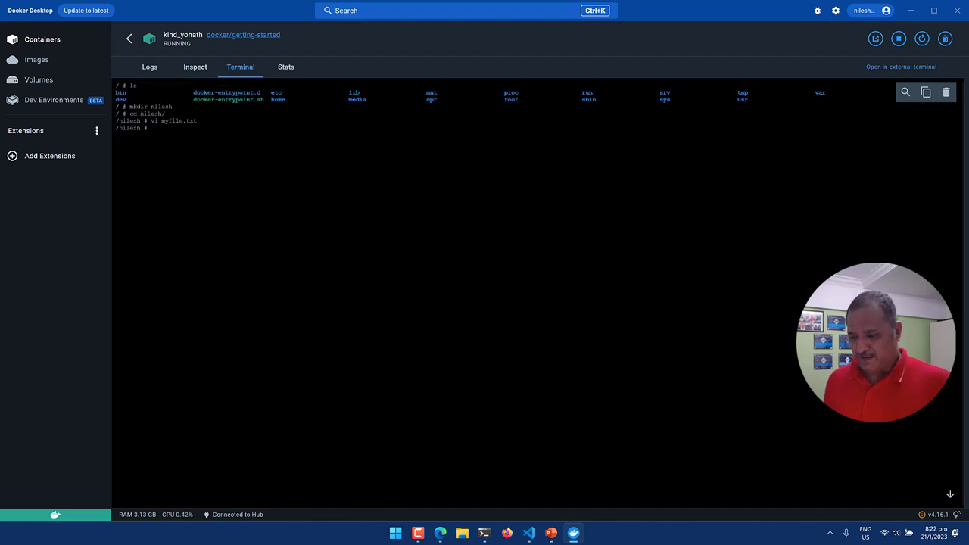
# List the nilesh folder to confirm myfile.txt exists, then view the container's Stats.
pyautogui.write('ls')
pyautogui.press('Return')
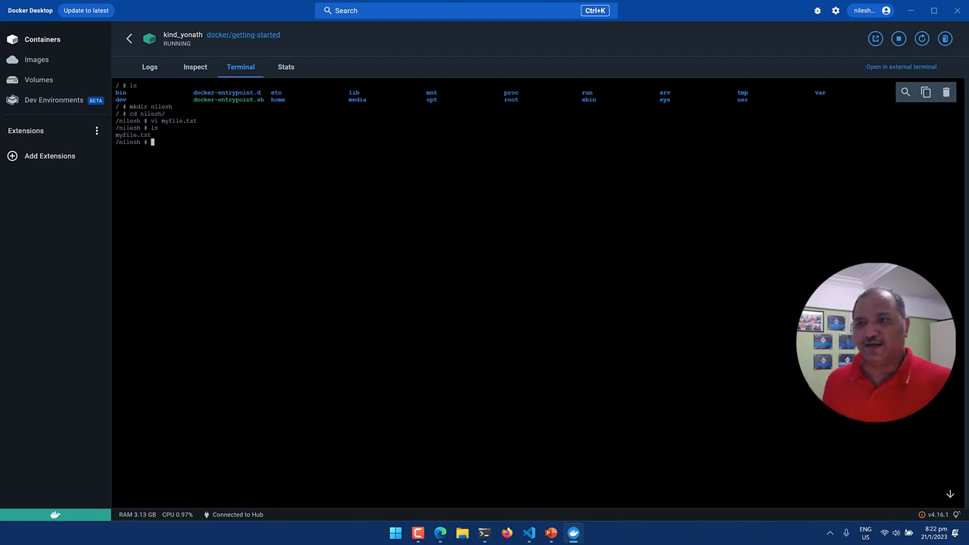
pyautogui.click(283, 68)
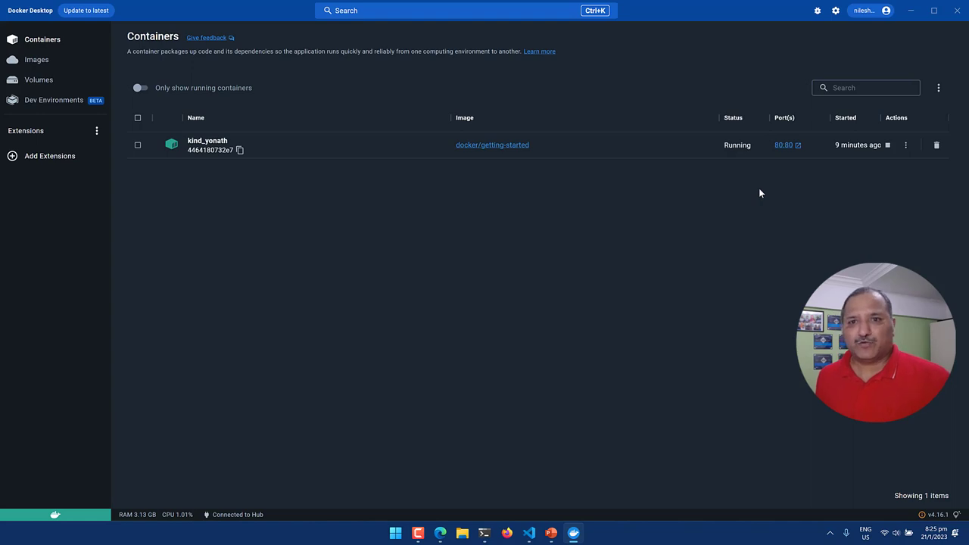
# Open the docker/getting-started image's details from the Images list (latest, 46.95 MB).
pyautogui.click(905, 146)
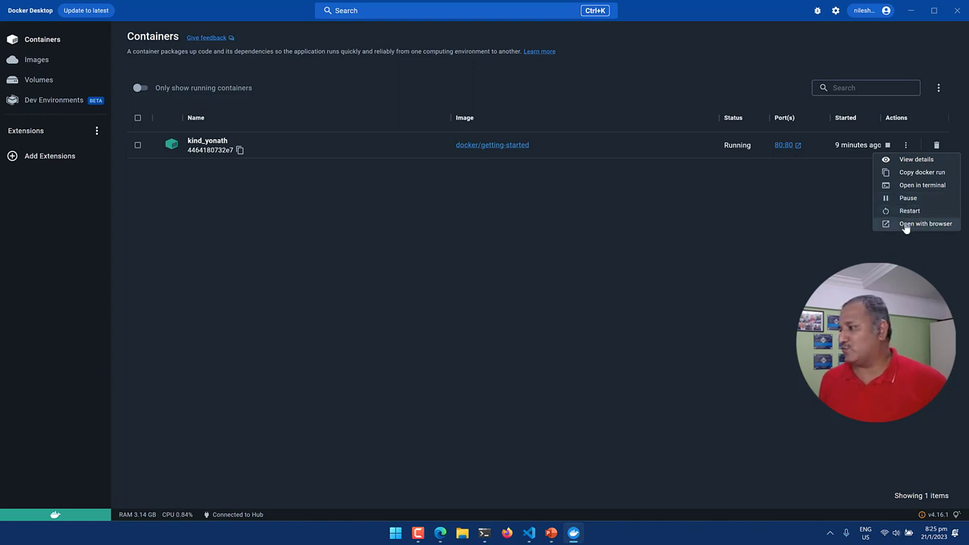
pyautogui.click(786, 195)
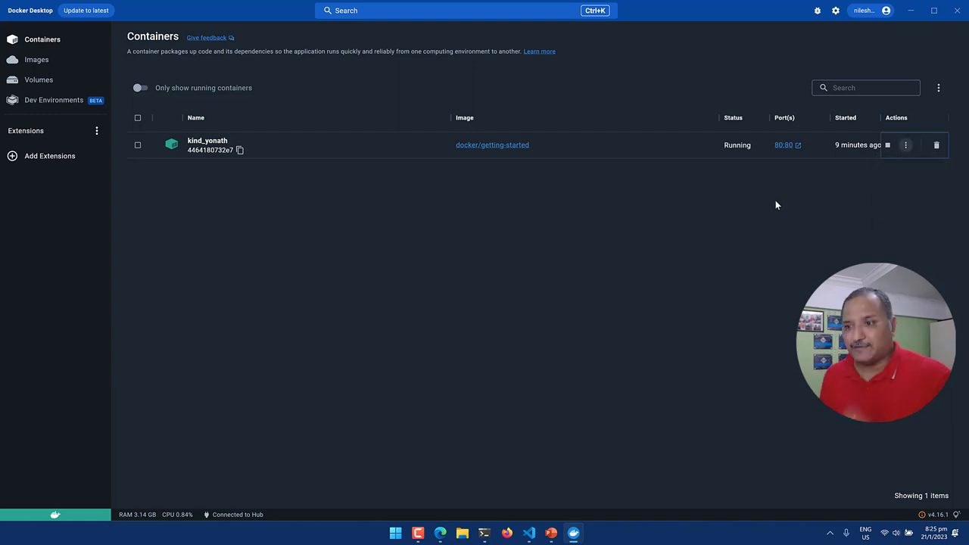
pyautogui.click(38, 60)
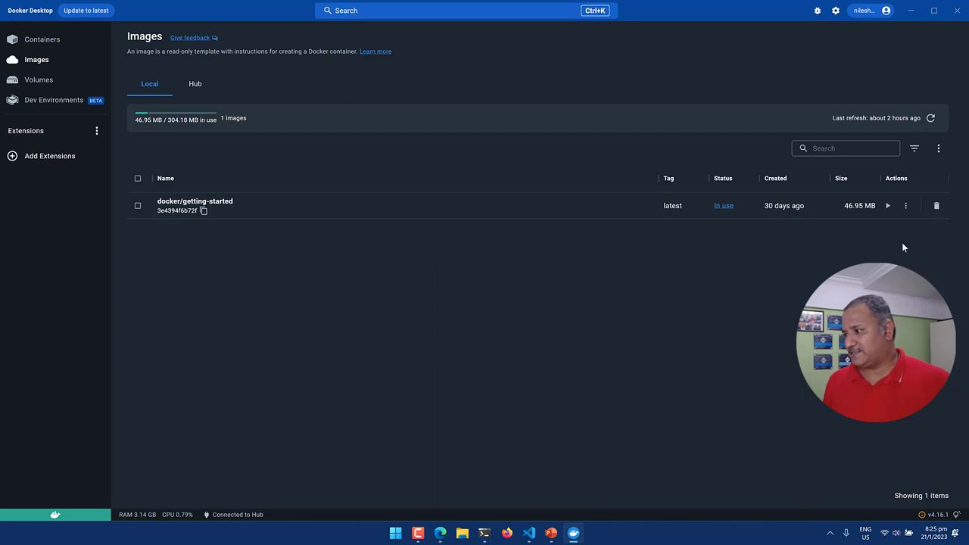
pyautogui.click(905, 206)
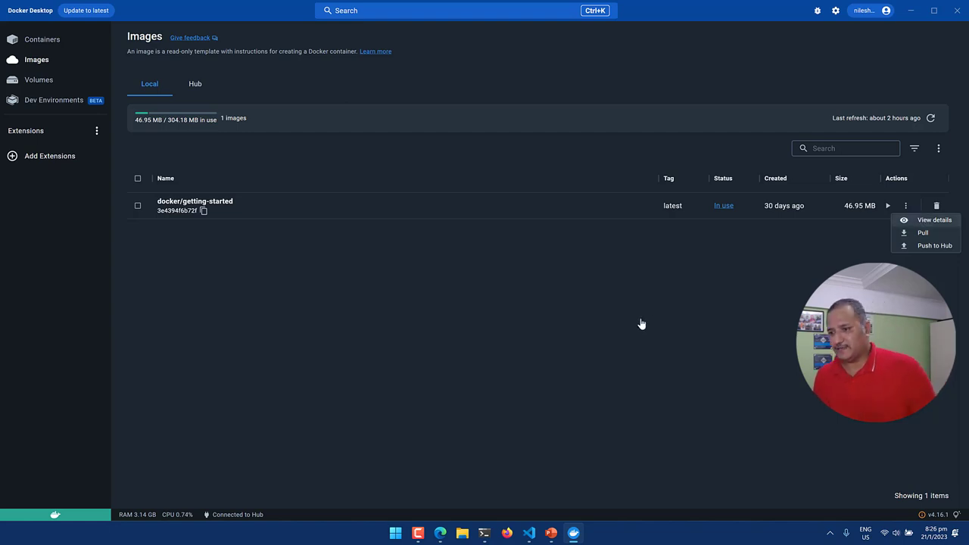
pyautogui.press('Return')
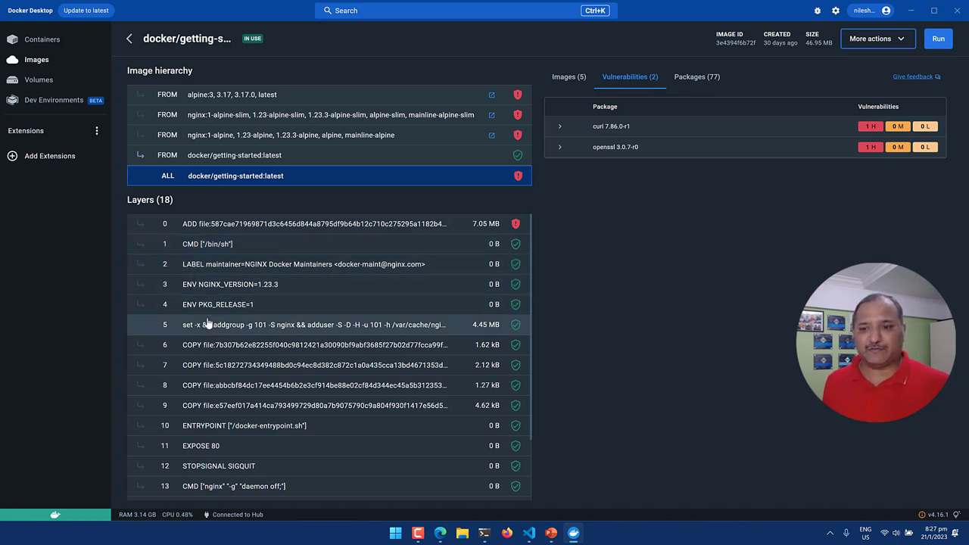
# Scroll through the docker/getting-started image's layer list.
pyautogui.scroll(-1, 257, 373)
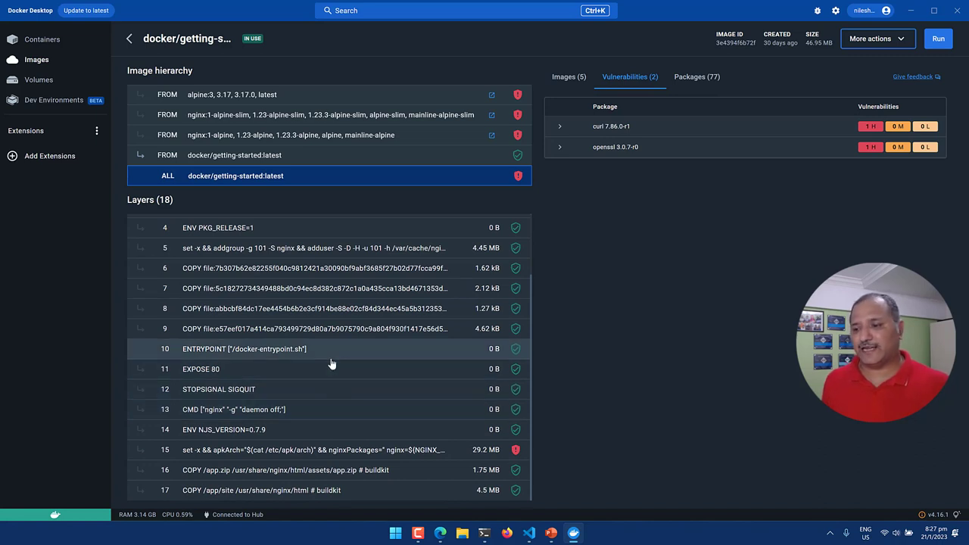
pyautogui.scroll(2, 330, 364)
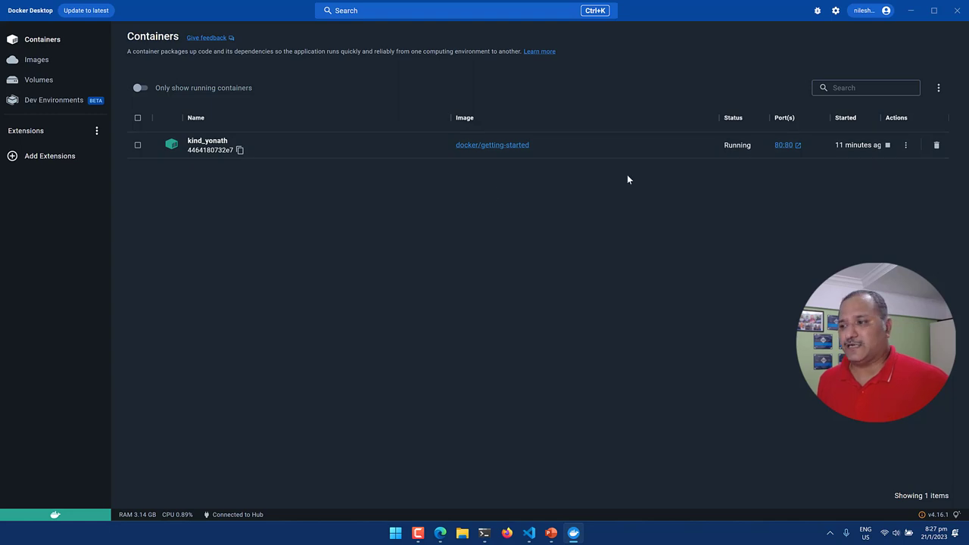
# Permanently delete the kind_yonath container, then bring the browser's tutorial page forward.
pyautogui.click(937, 146)
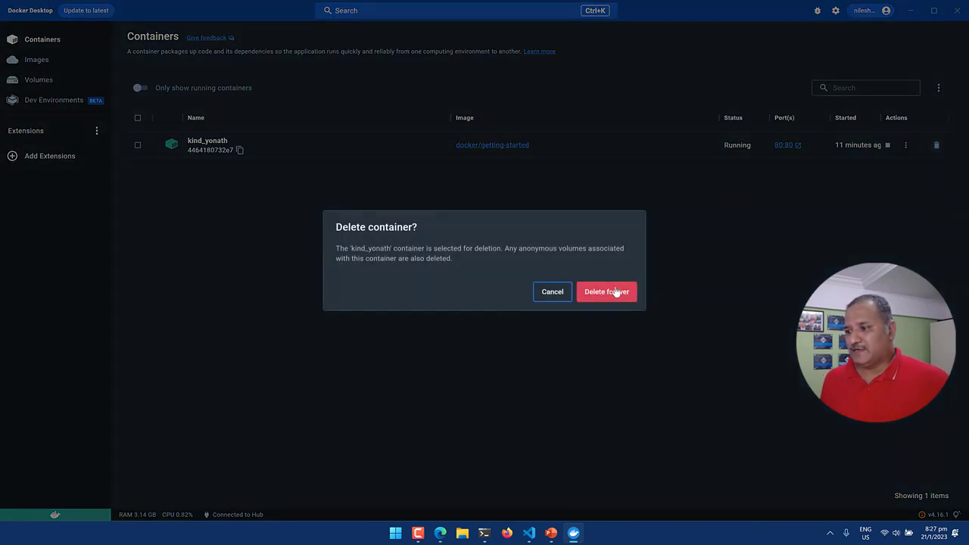
pyautogui.click(617, 292)
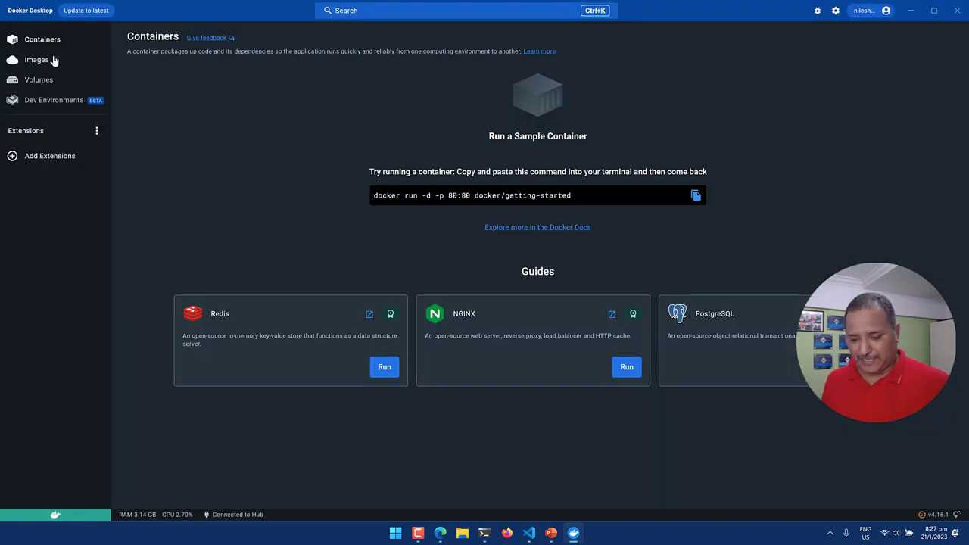
pyautogui.hotkey('alt', 'Tab')
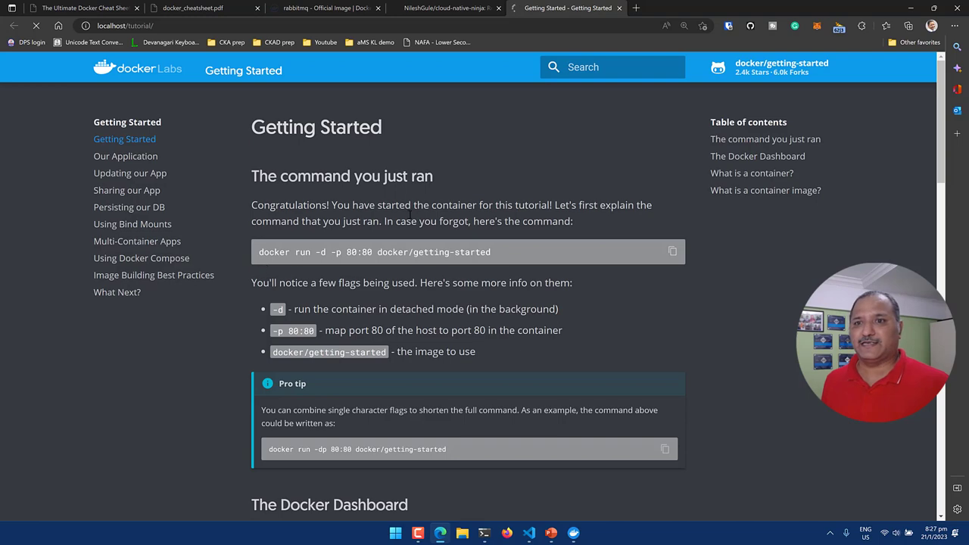
# Reload the localhost tutorial page to confirm it's unreachable, then return to Docker Desktop.
pyautogui.press('F5')
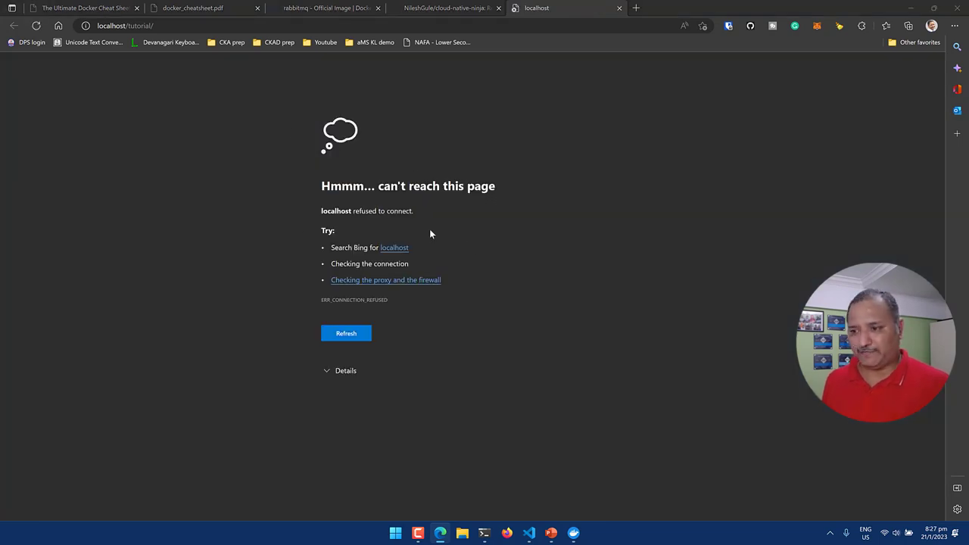
pyautogui.hotkey('alt', 'Tab')
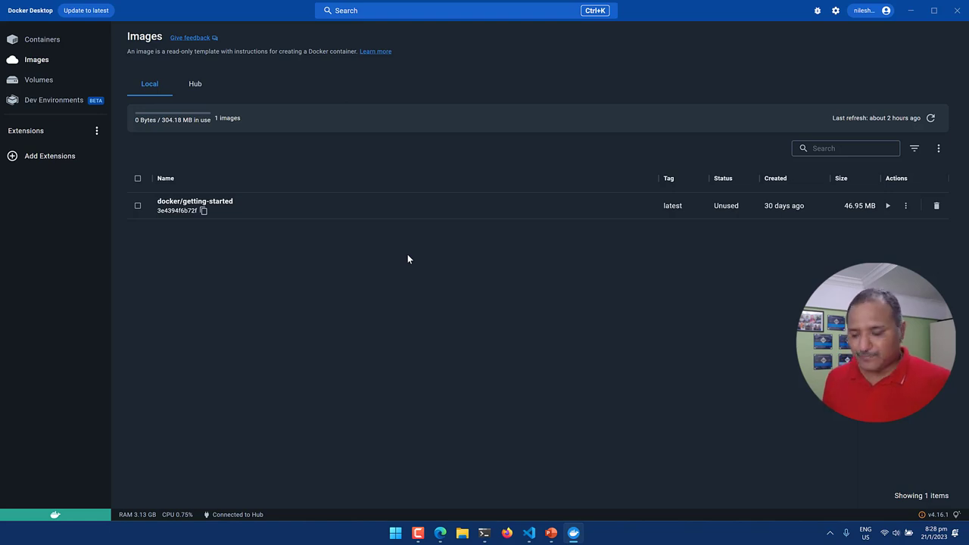
# In Windows Terminal, clear the screen with cls and enter docker --help.
pyautogui.hotkey('alt', 'Tab')
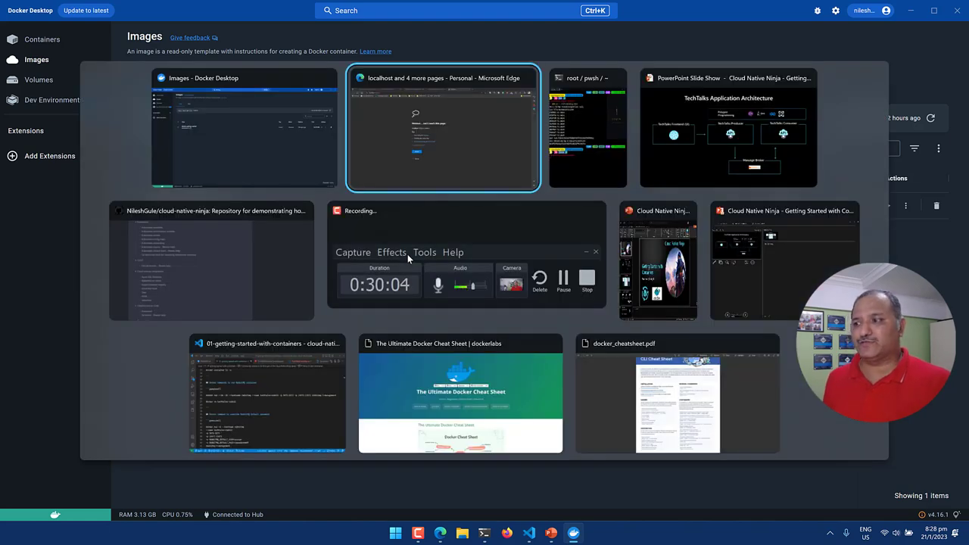
pyautogui.hotkey('alt', 'Tab')
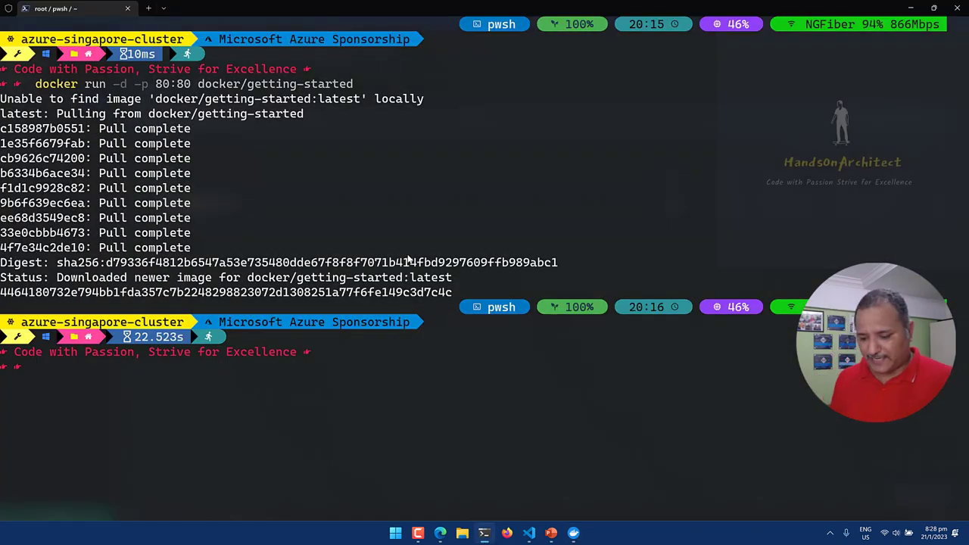
pyautogui.write('cls')
pyautogui.press('Return')
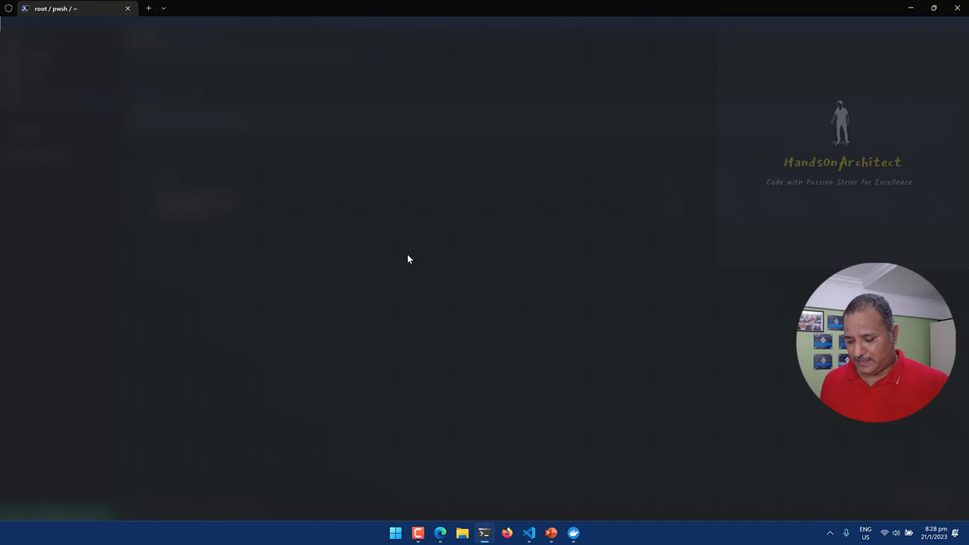
pyautogui.write('docker ')
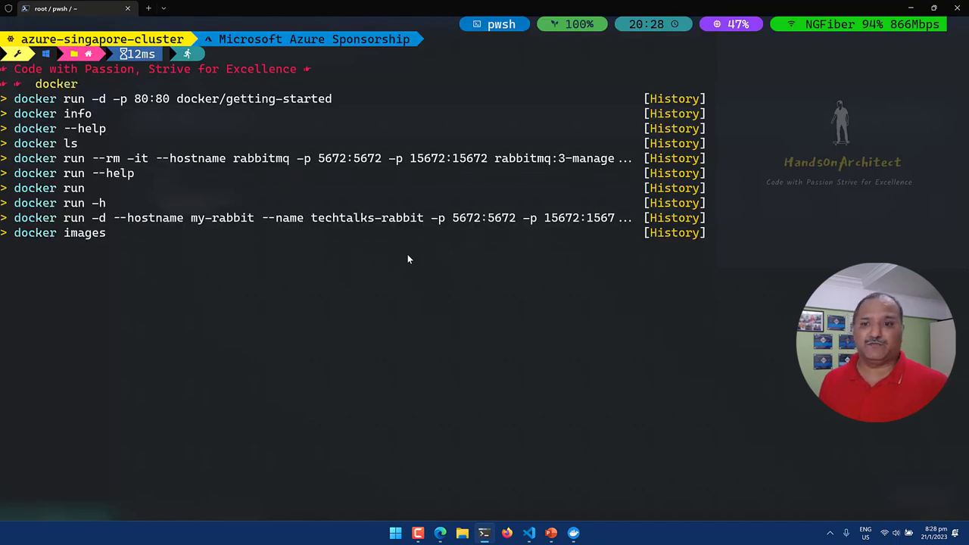
pyautogui.write('--help')
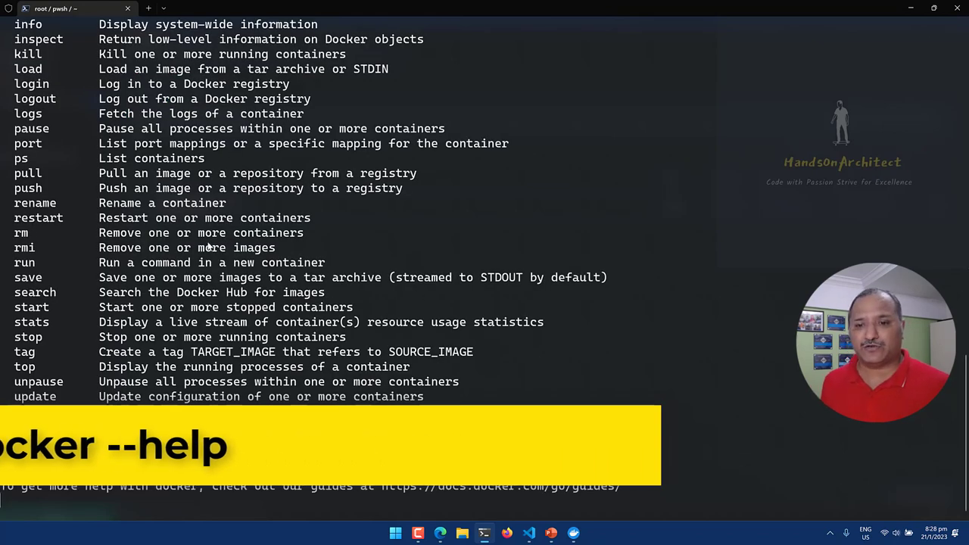
# Review the docker --help output, then clear the terminal screen with cls.
pyautogui.scroll(11, 186, 235)
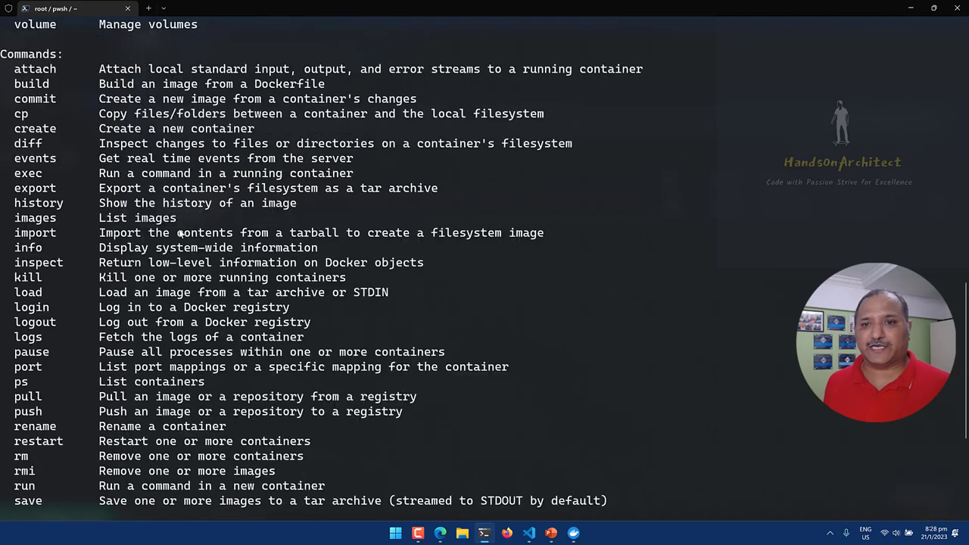
pyautogui.scroll(5, 181, 236)
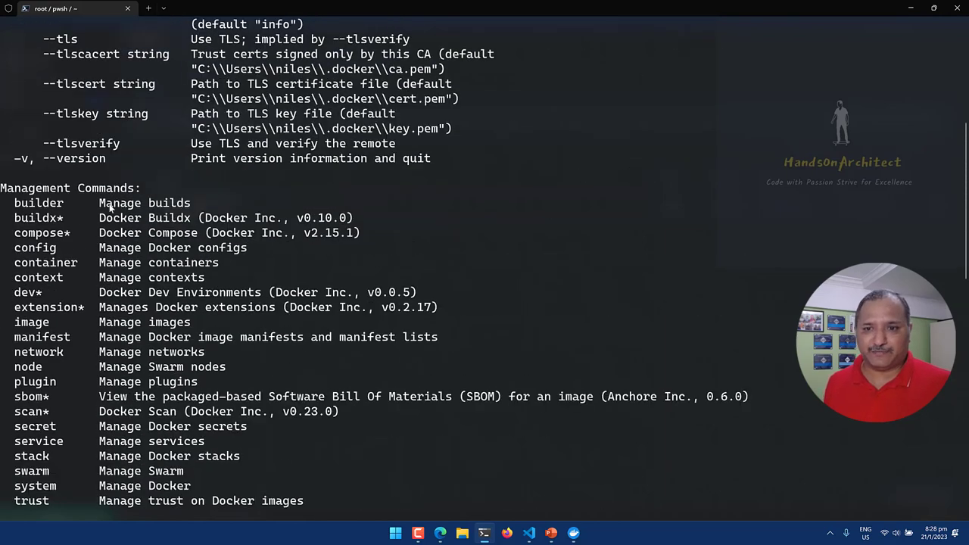
pyautogui.scroll(-1, 152, 221)
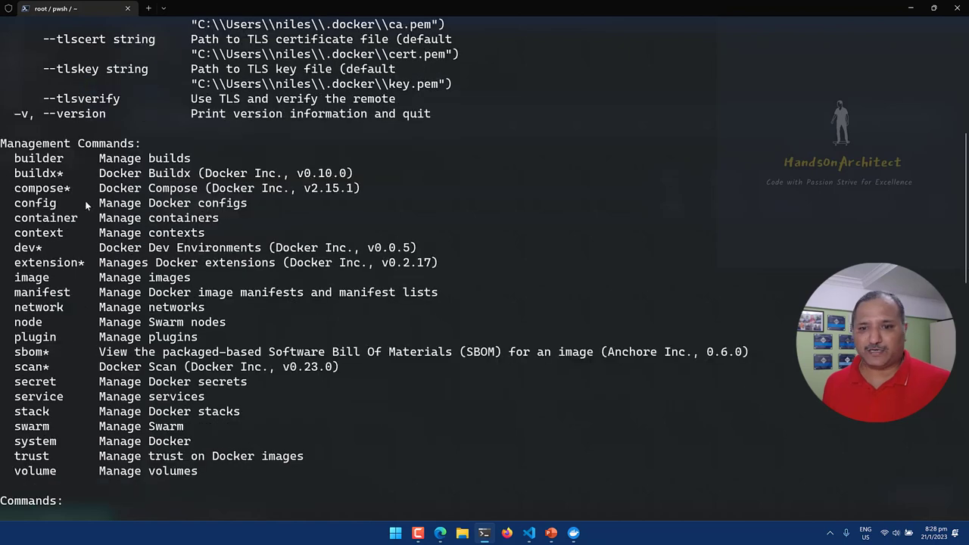
pyautogui.scroll(-1, 86, 200)
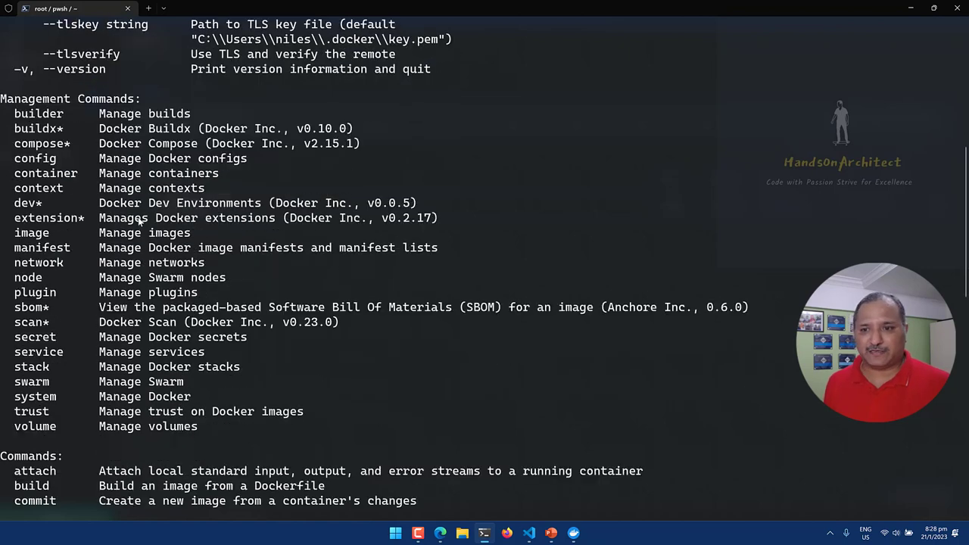
pyautogui.scroll(-1, 140, 219)
pyautogui.scroll(-1, 157, 214)
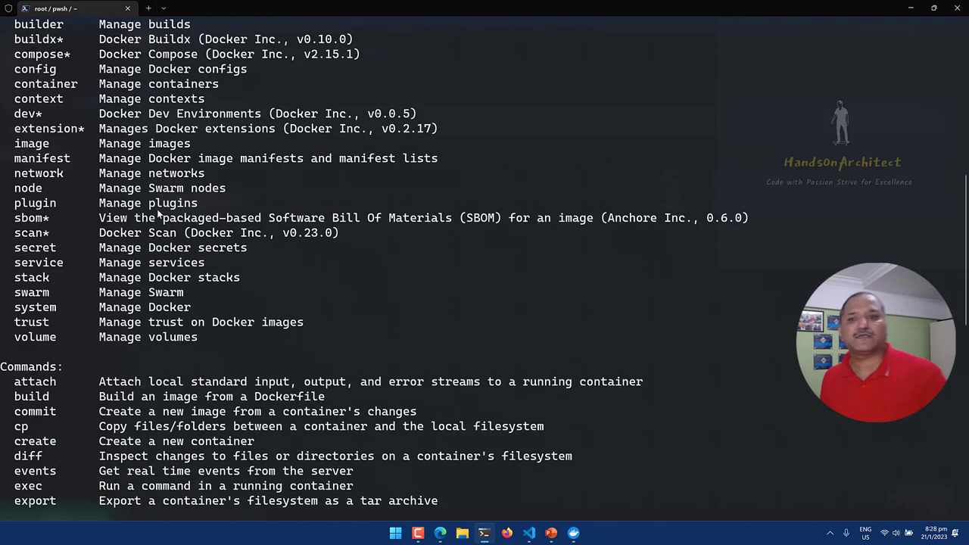
pyautogui.scroll(-2, 159, 216)
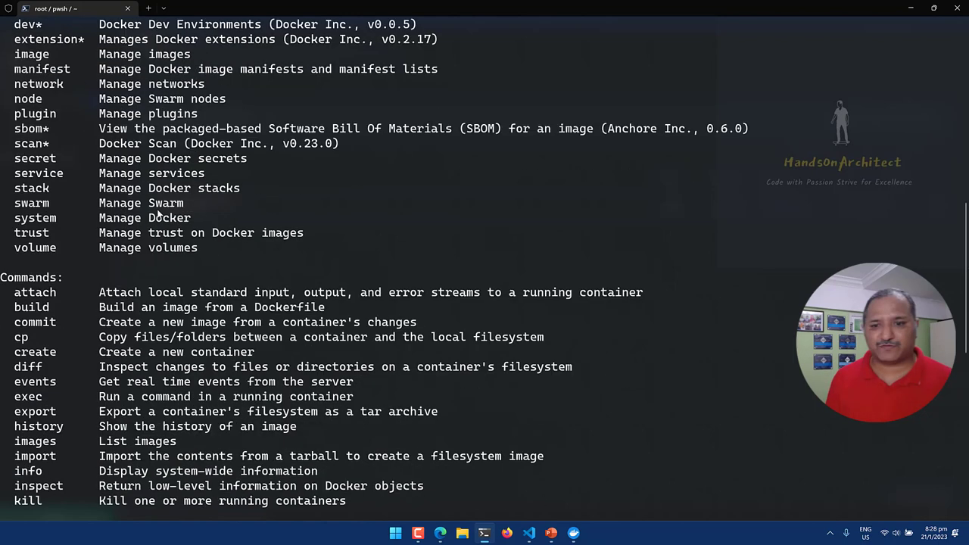
pyautogui.scroll(-3, 245, 239)
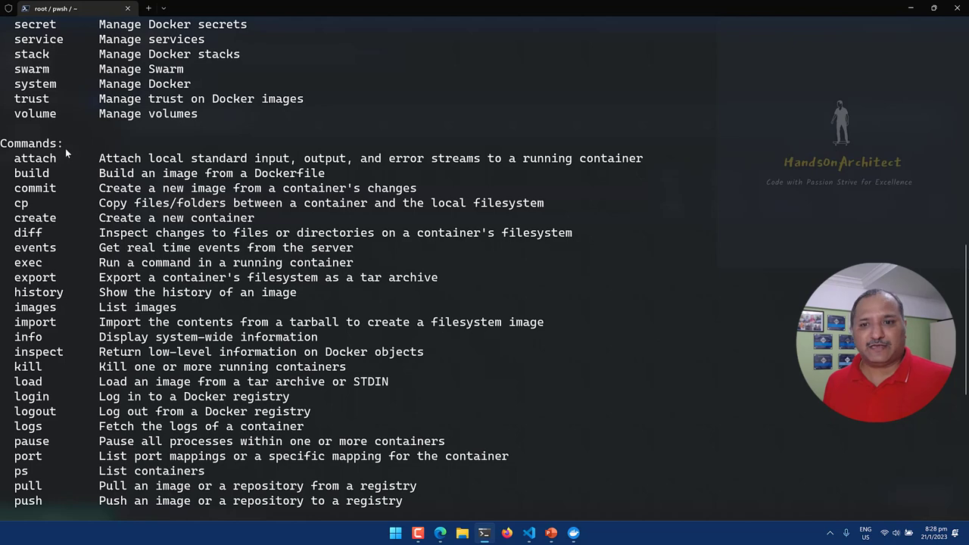
pyautogui.scroll(-1, 66, 152)
pyautogui.scroll(-1, 70, 172)
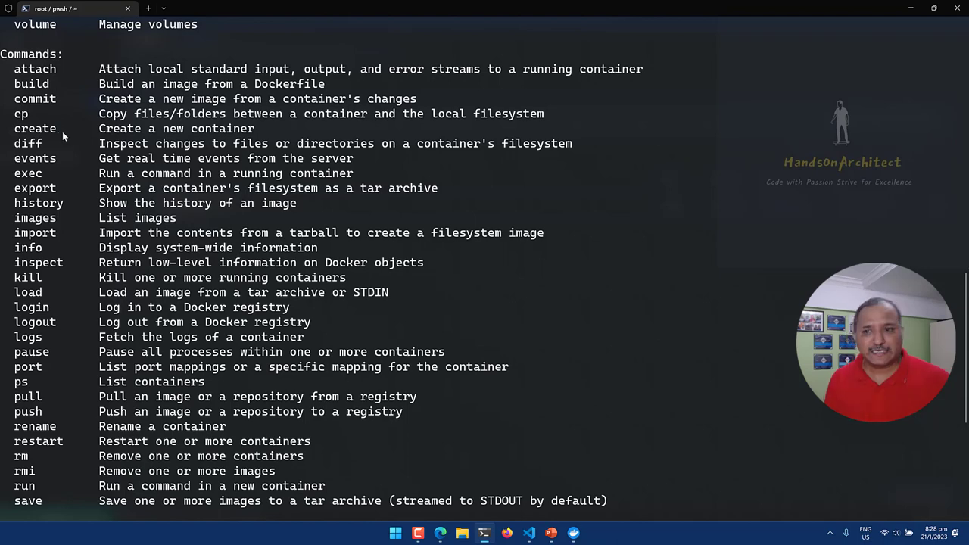
pyautogui.scroll(-1, 82, 171)
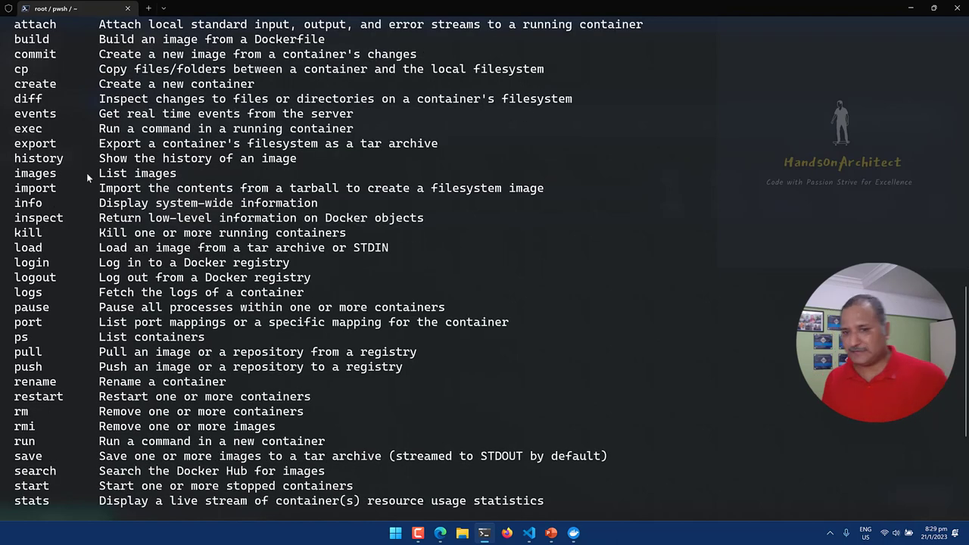
pyautogui.write('cls')
pyautogui.press('Return')
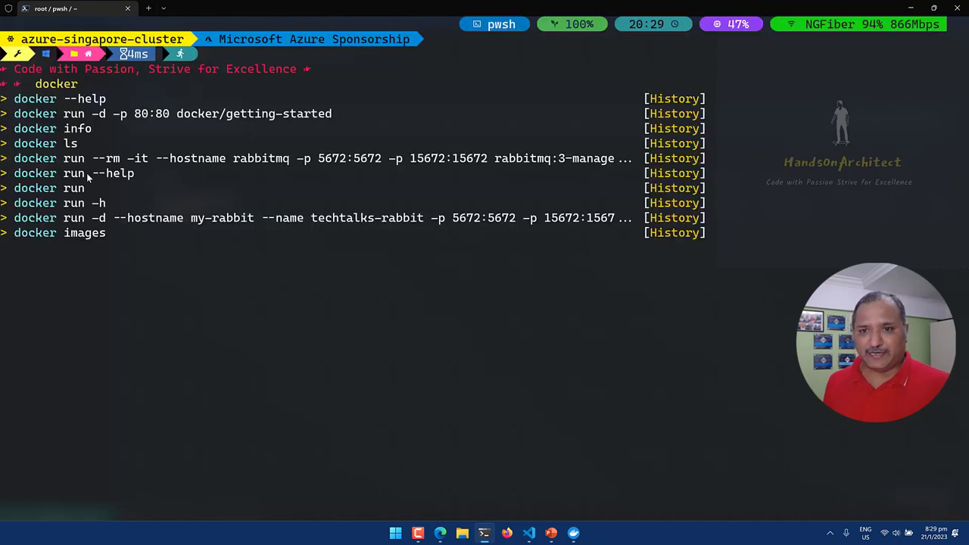
# Run docker run --help and scroll back up through the start of its option list.
pyautogui.write('r')
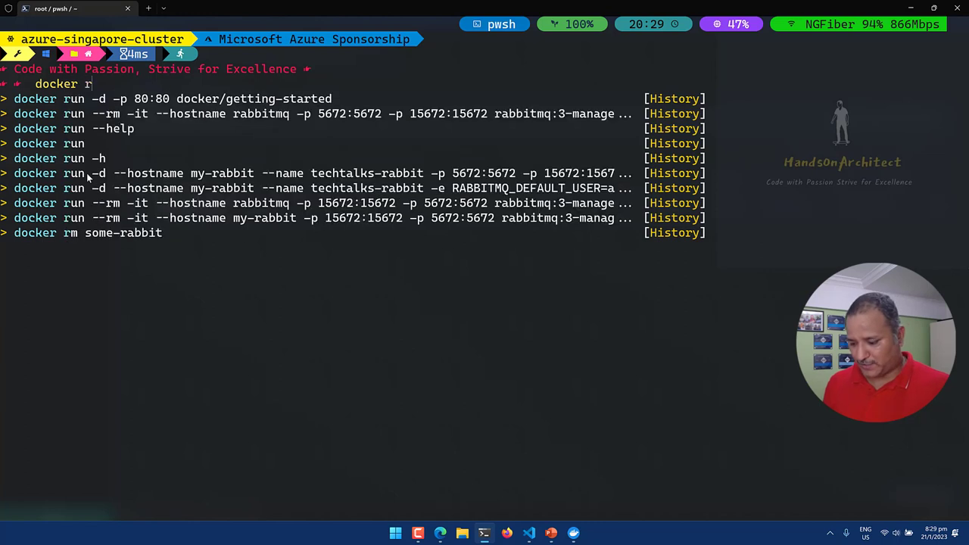
pyautogui.write('un --help')
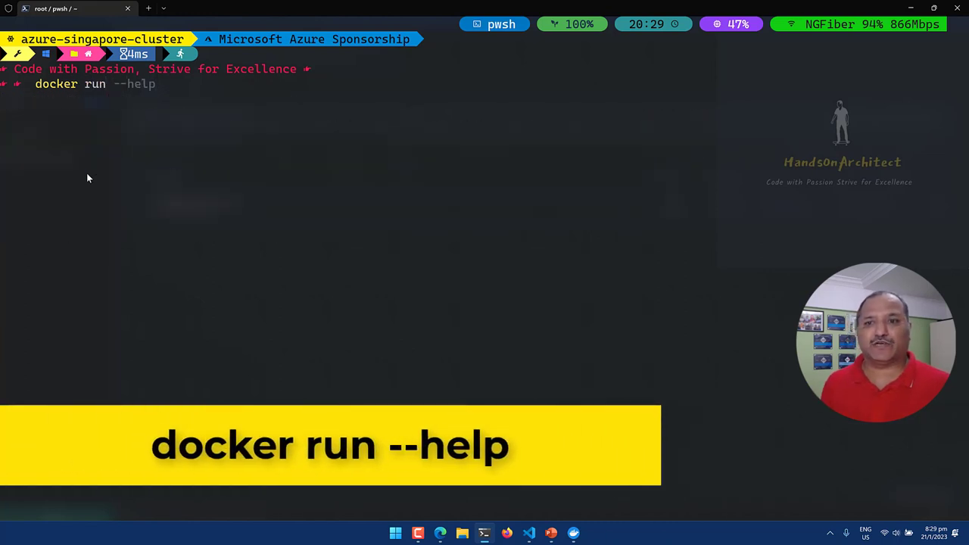
pyautogui.press('Return')
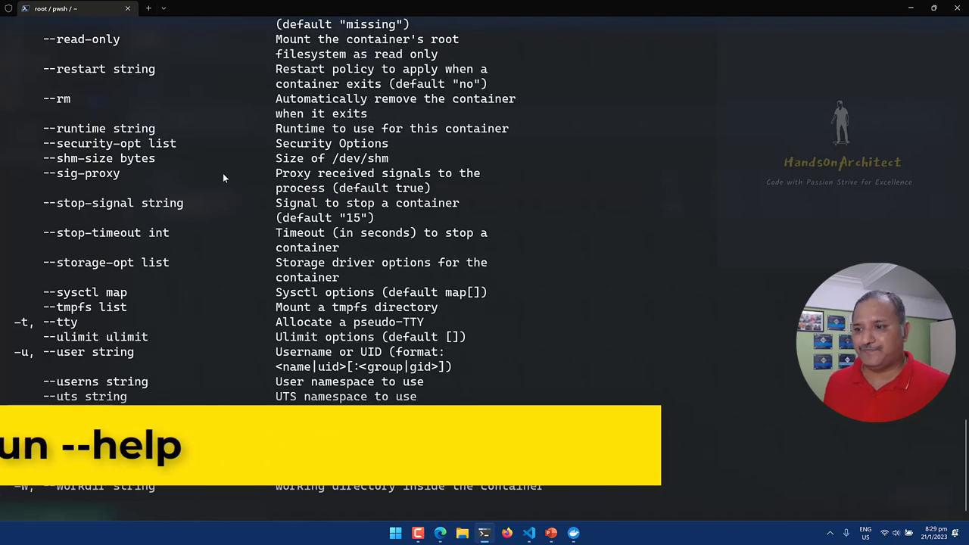
pyautogui.scroll(3, 211, 136)
pyautogui.scroll(13, 210, 161)
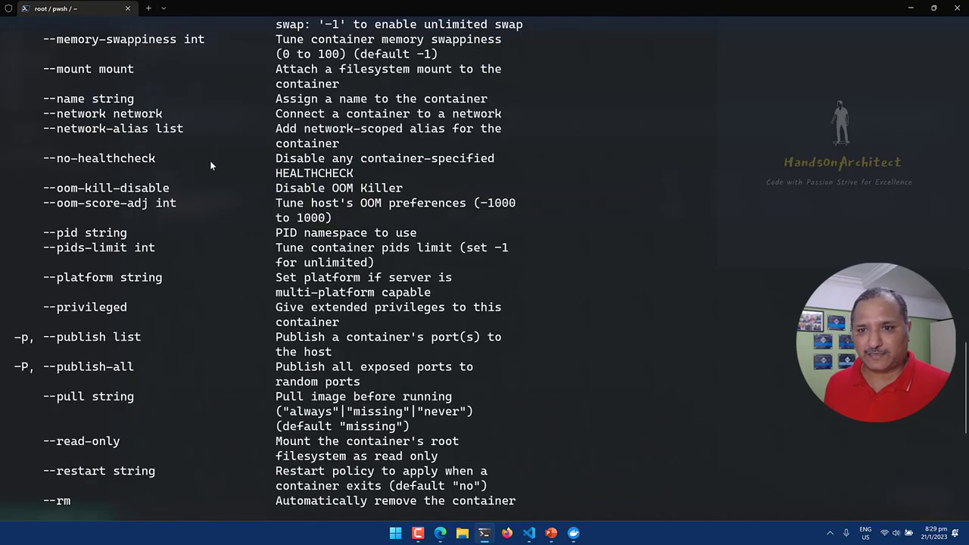
pyautogui.scroll(8, 210, 161)
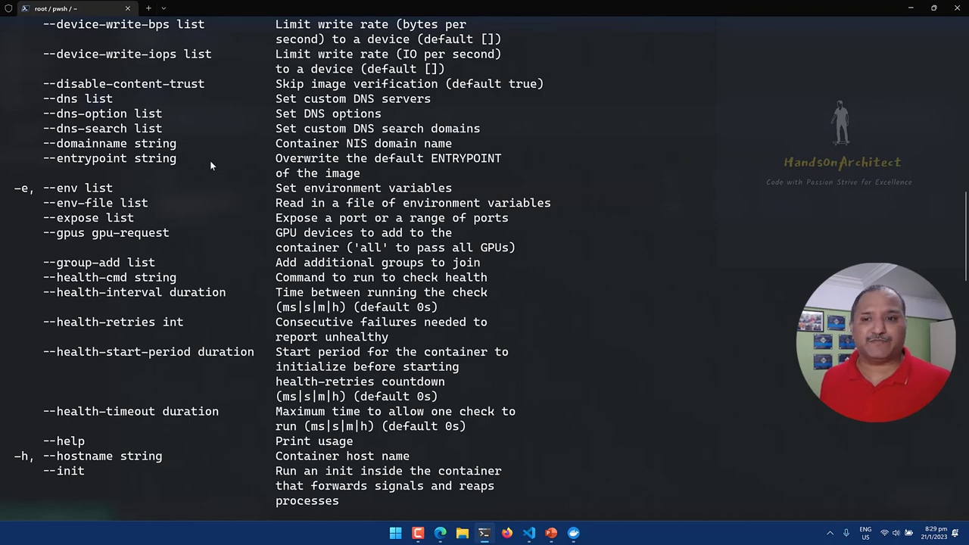
pyautogui.scroll(9, 209, 160)
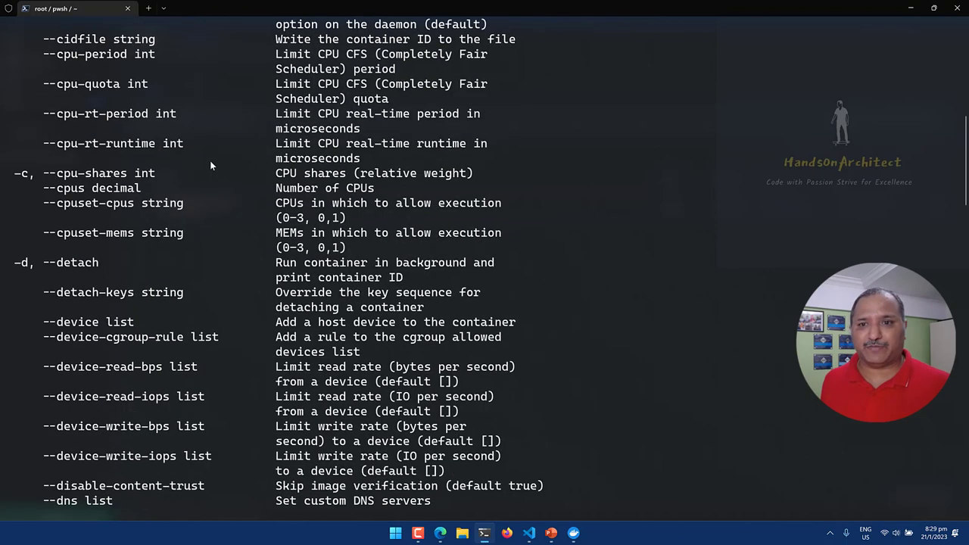
pyautogui.scroll(4, 209, 161)
pyautogui.scroll(5, 208, 163)
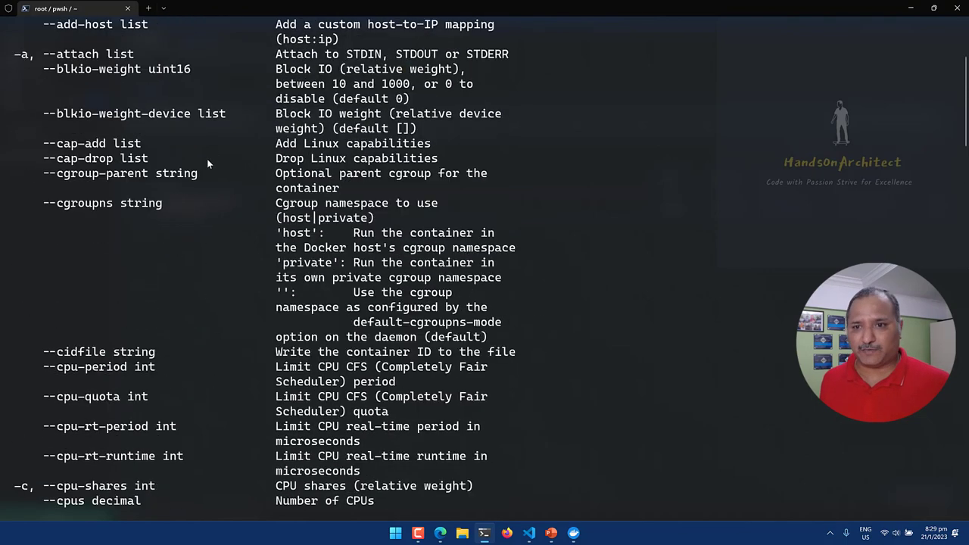
pyautogui.scroll(2, 208, 163)
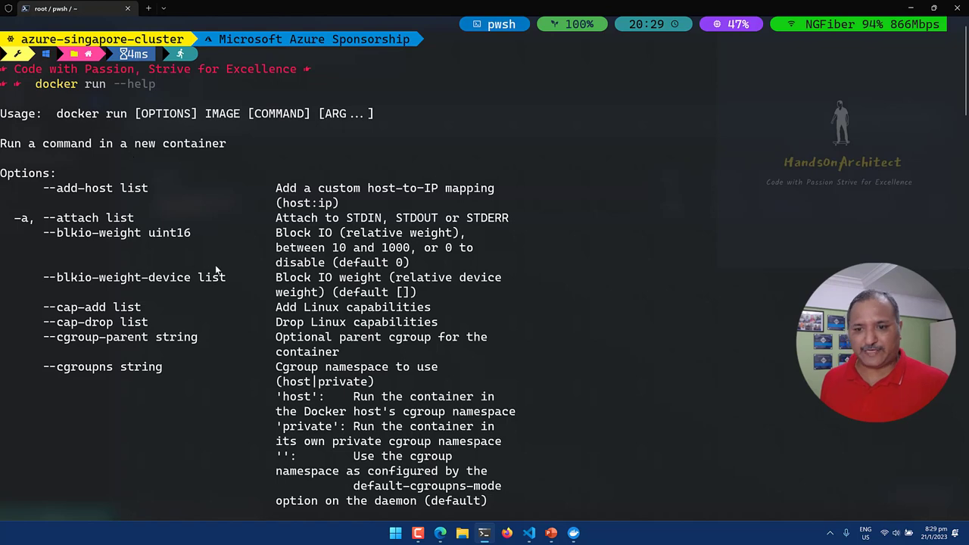
# Scroll through the docker run options down to --workdir, then return to Docker Desktop.
pyautogui.scroll(-1, 217, 267)
pyautogui.scroll(-3, 217, 267)
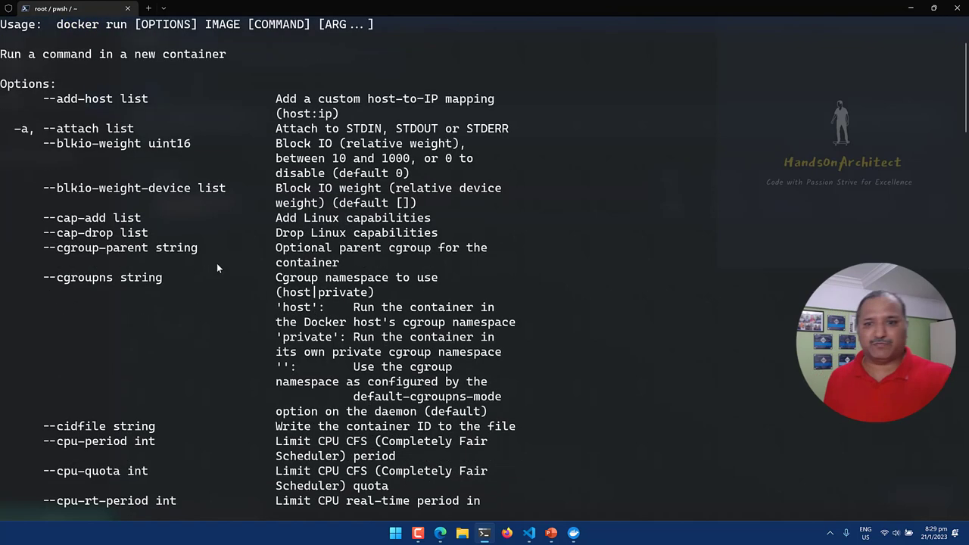
pyautogui.scroll(-2, 217, 263)
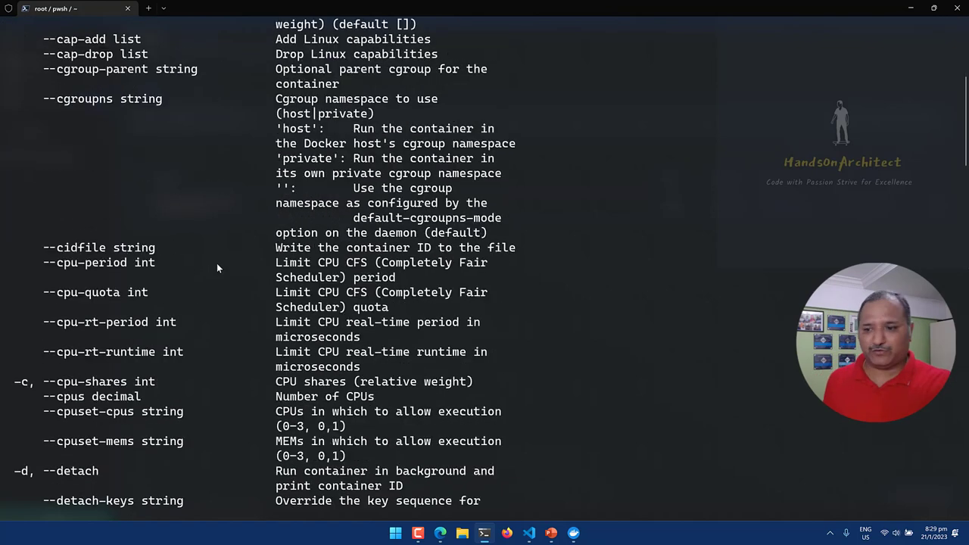
pyautogui.scroll(-2, 217, 263)
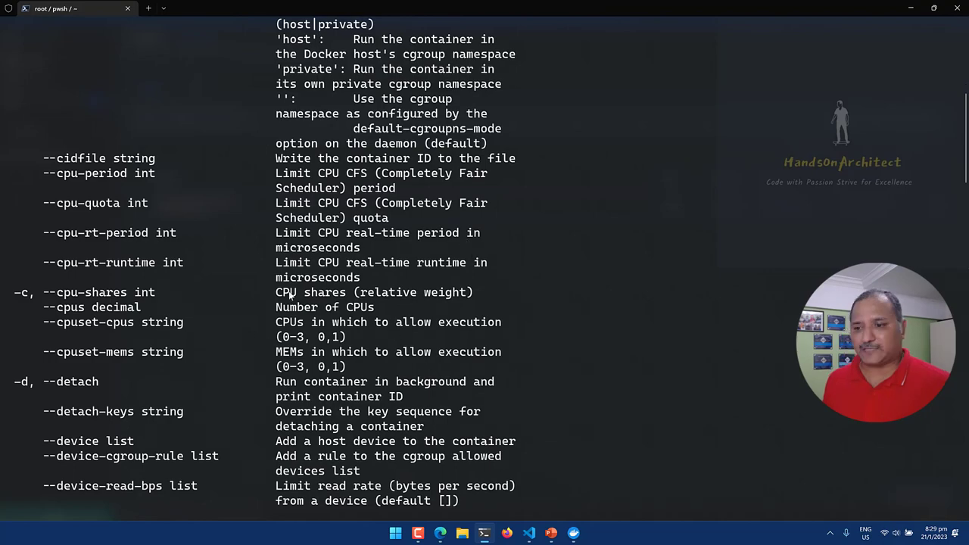
pyautogui.scroll(-3, 258, 255)
pyautogui.scroll(-3, 227, 263)
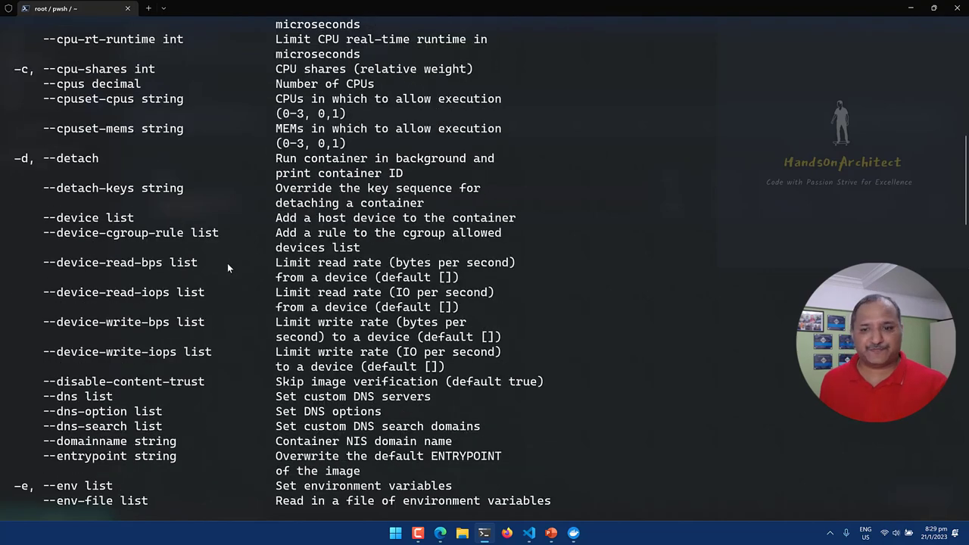
pyautogui.scroll(-9, 227, 264)
pyautogui.scroll(-10, 227, 268)
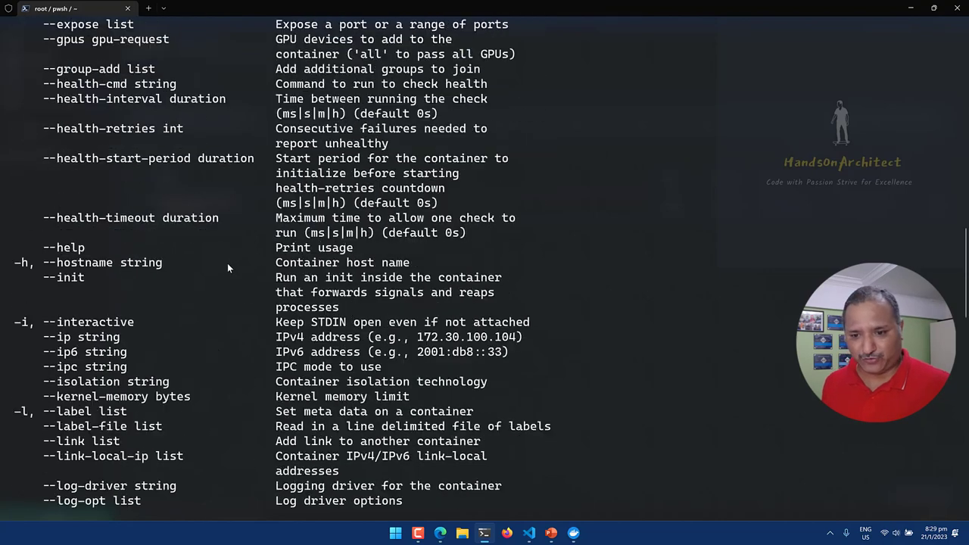
pyautogui.scroll(-20, 227, 268)
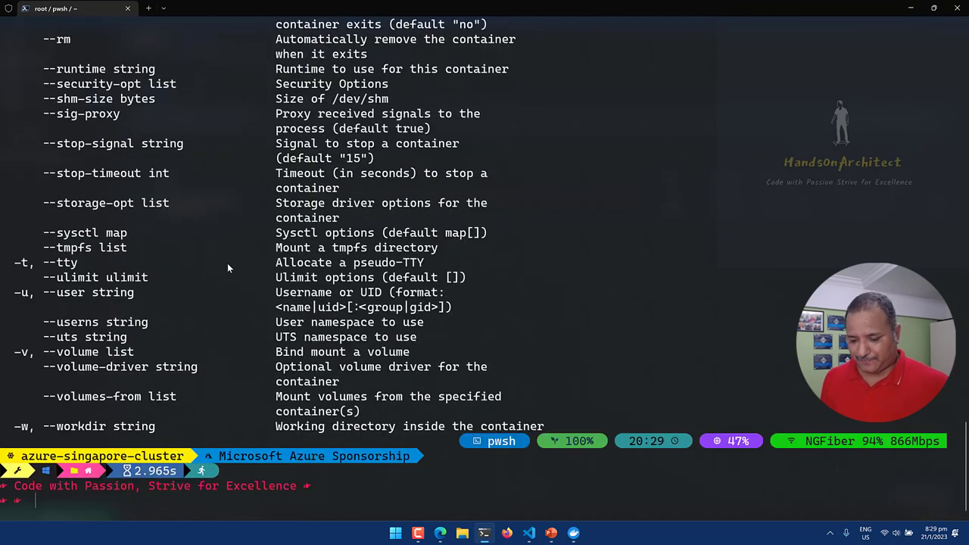
pyautogui.hotkey('alt', 'Tab')
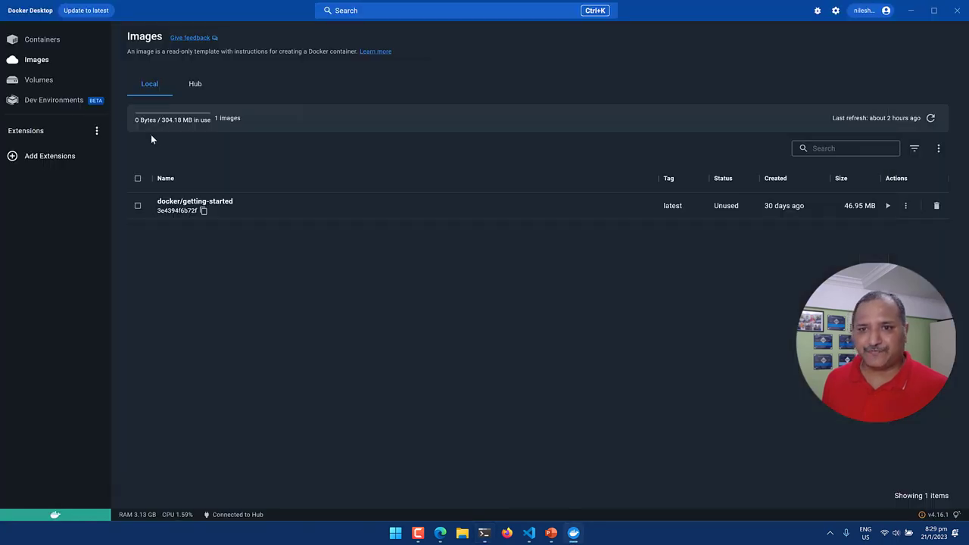
# Copy the sample 'docker run -d -p 80:80 docker/getting-started' command from the Containers page.
pyautogui.click(44, 42)
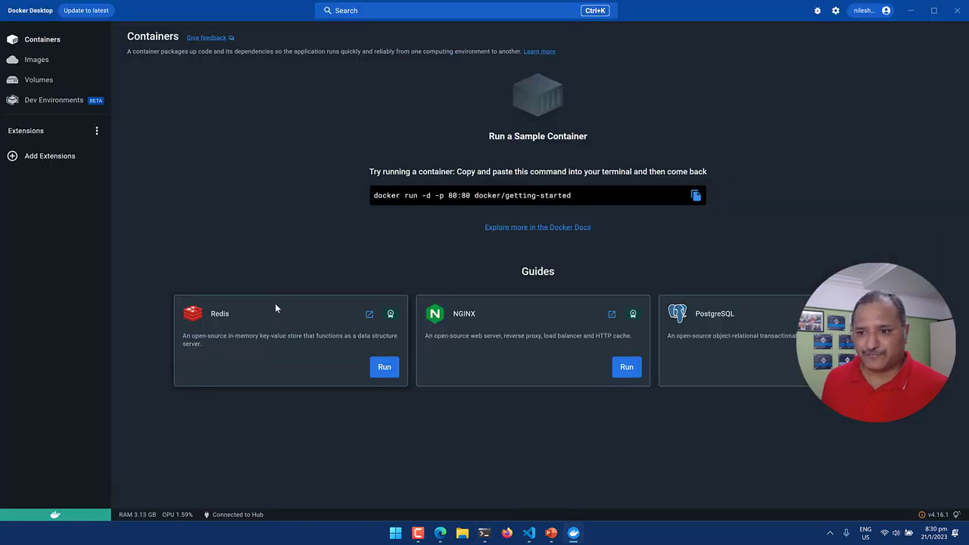
pyautogui.hotkey('alt', 'Tab')
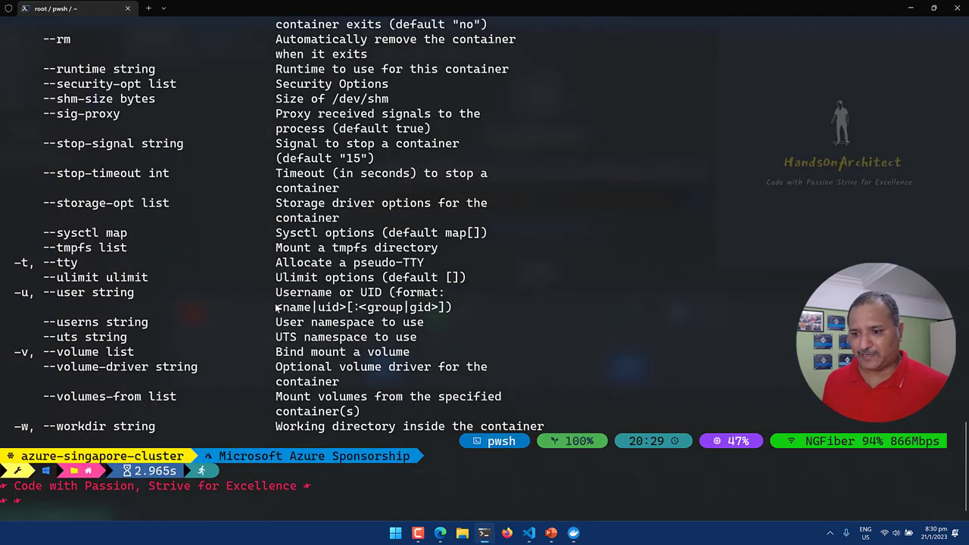
pyautogui.hotkey('alt', 'Tab')
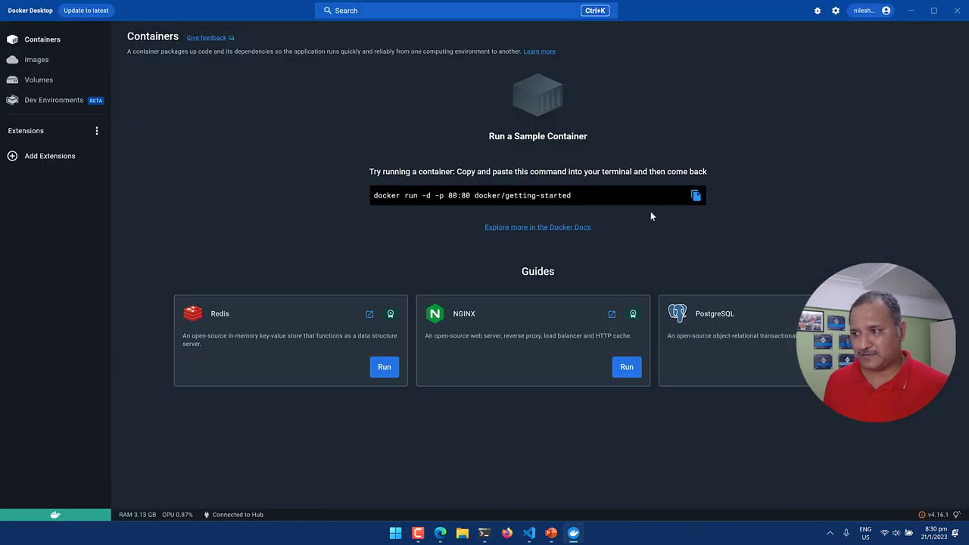
pyautogui.click(695, 195)
pyautogui.hotkey('alt', 'Tab')
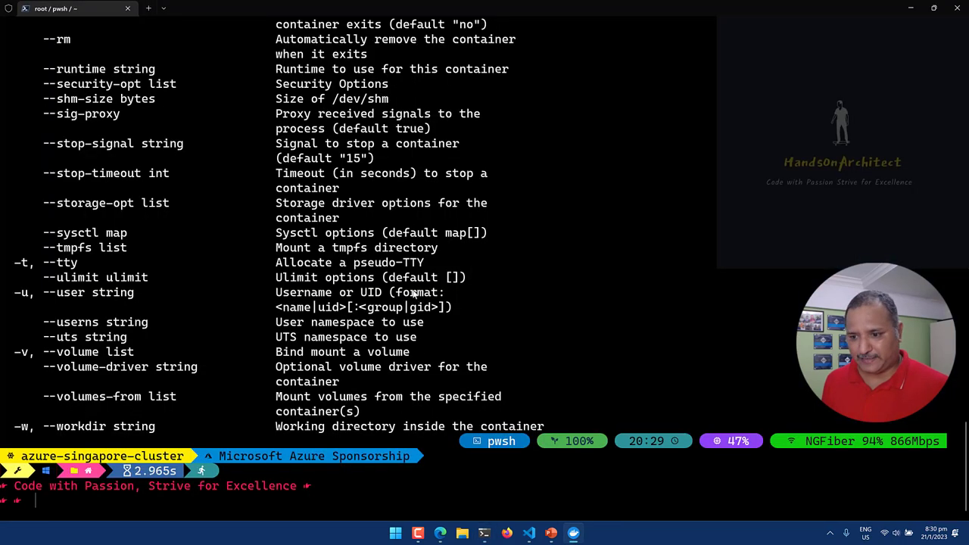
# On a cleared screen, run 'docker run -d -p 80:80 docker/getting-started' to start the container detached.
pyautogui.write('cls')
pyautogui.press('Return')
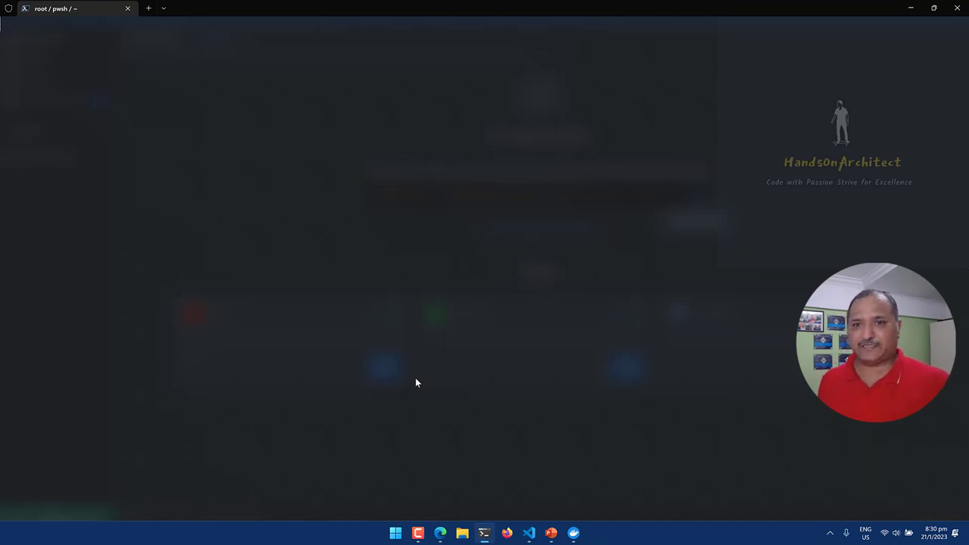
pyautogui.write('docker run -d -p 80:80 docker/getting-started')
pyautogui.press('Return')
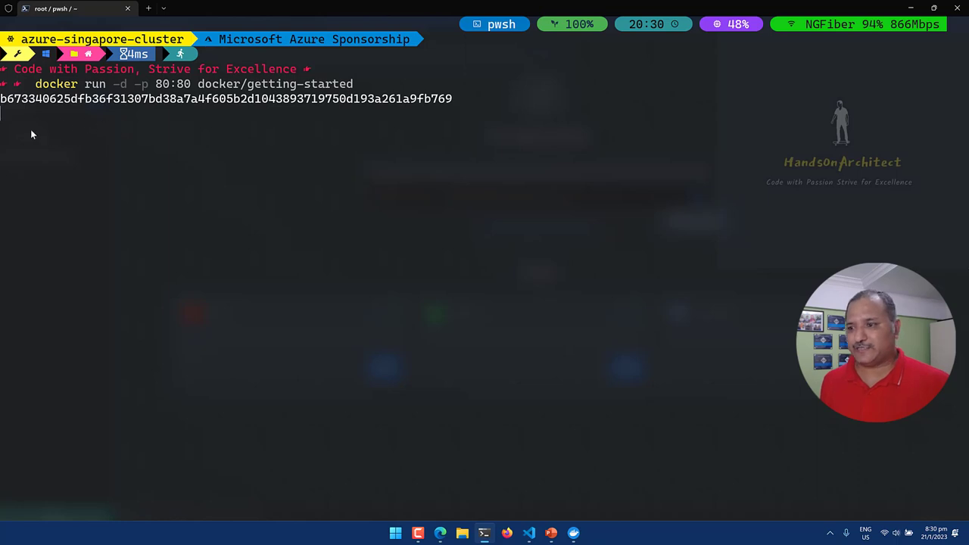
pyautogui.press('Return')
pyautogui.hotkey('alt', 'Tab')
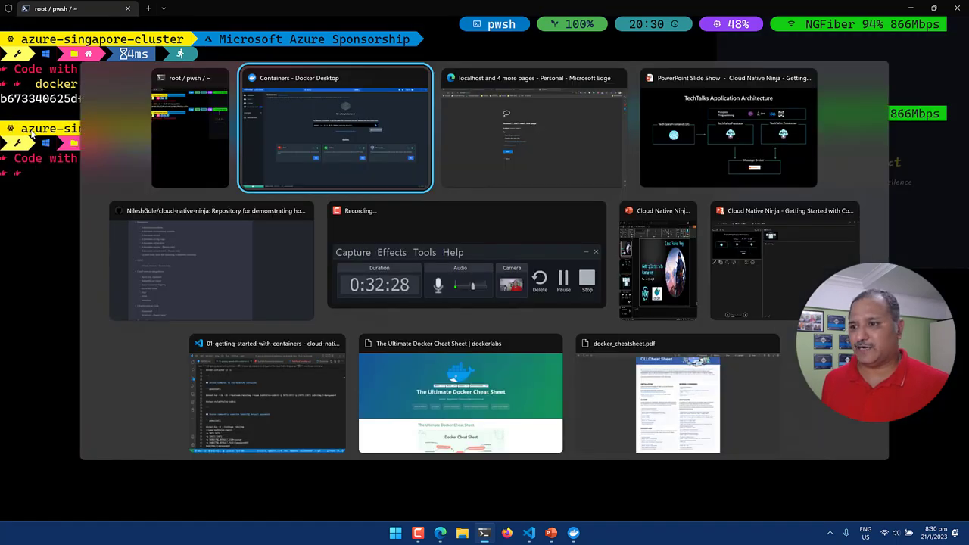
# Reload localhost/tutorial in Edge so it shows the Getting Started tutorial.
pyautogui.hotkey('alt', 'Tab')
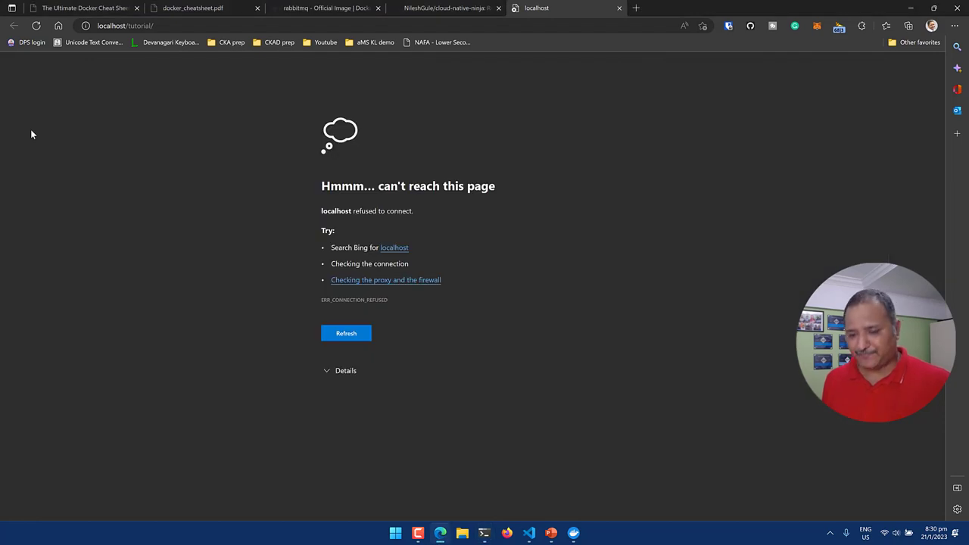
pyautogui.press('F5')
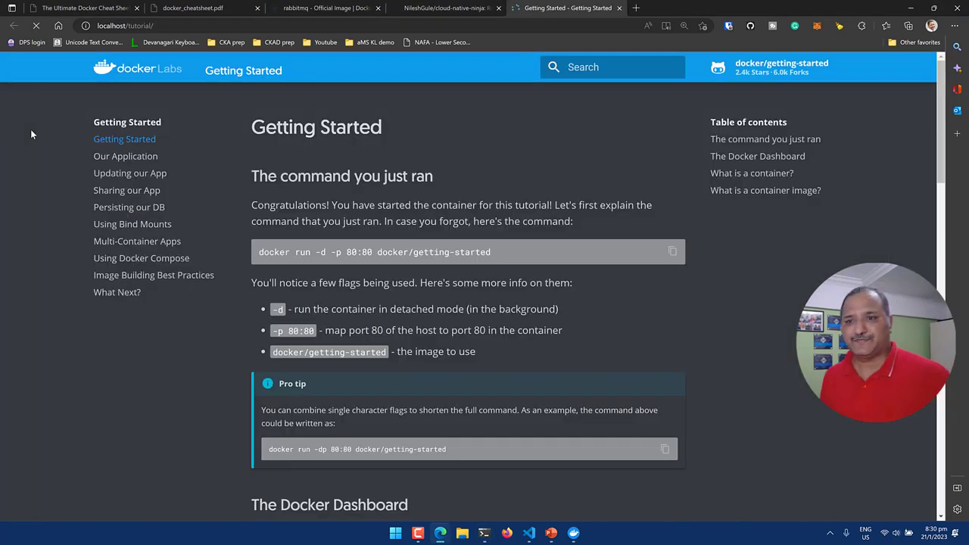
pyautogui.hotkey('alt', 'Tab')
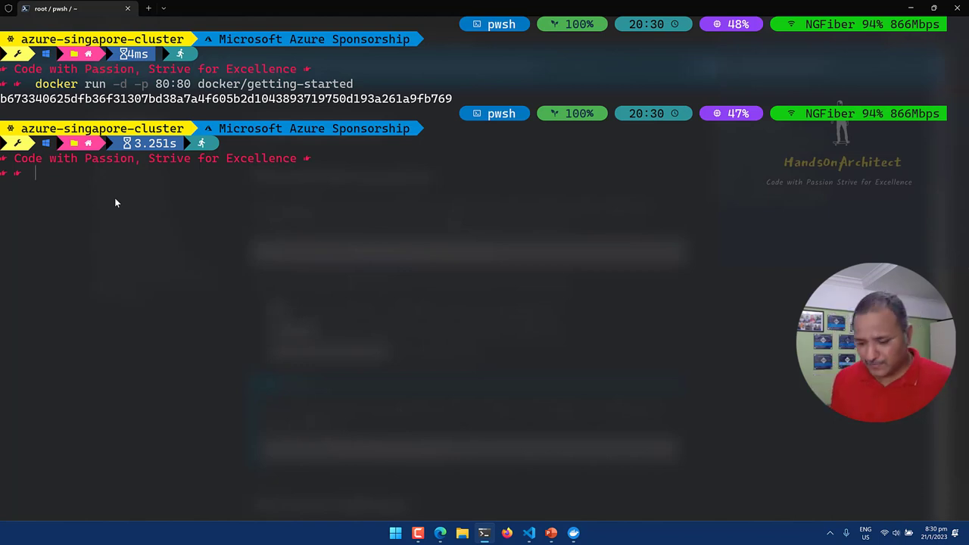
# Run docker ps and copy the container name determined_hermann from the NAMES column.
pyautogui.write('docker')
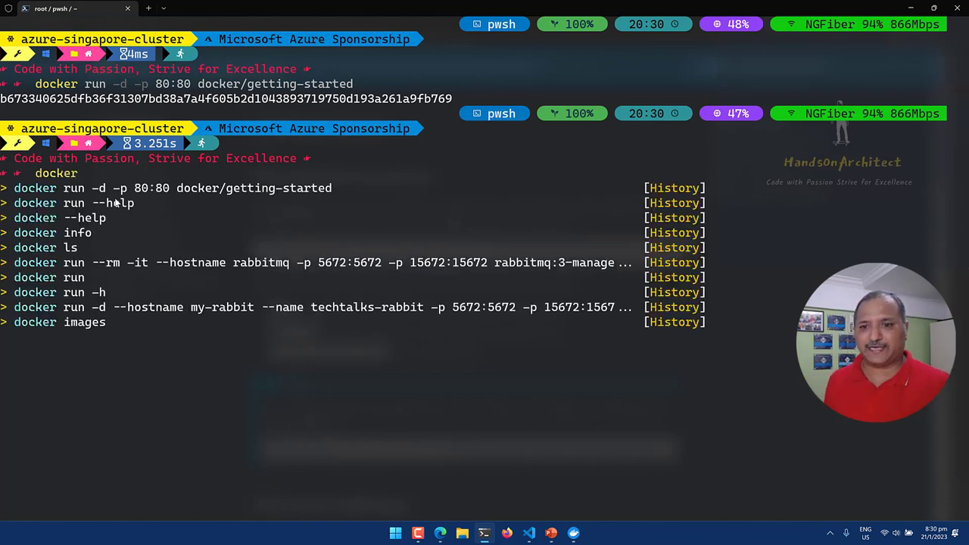
pyautogui.write(' logs')
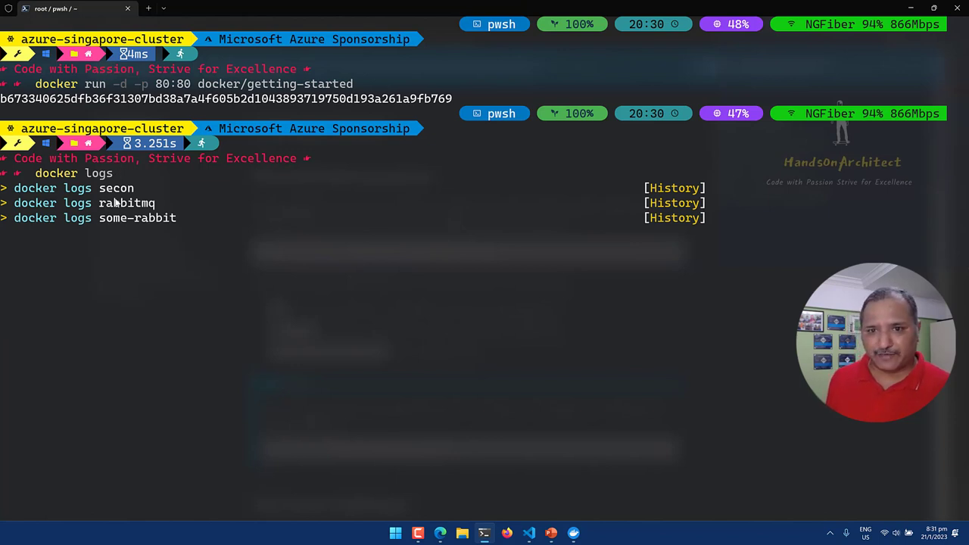
pyautogui.press('BackSpace')
pyautogui.press('BackSpace')
pyautogui.press('BackSpace')
pyautogui.press('BackSpace')
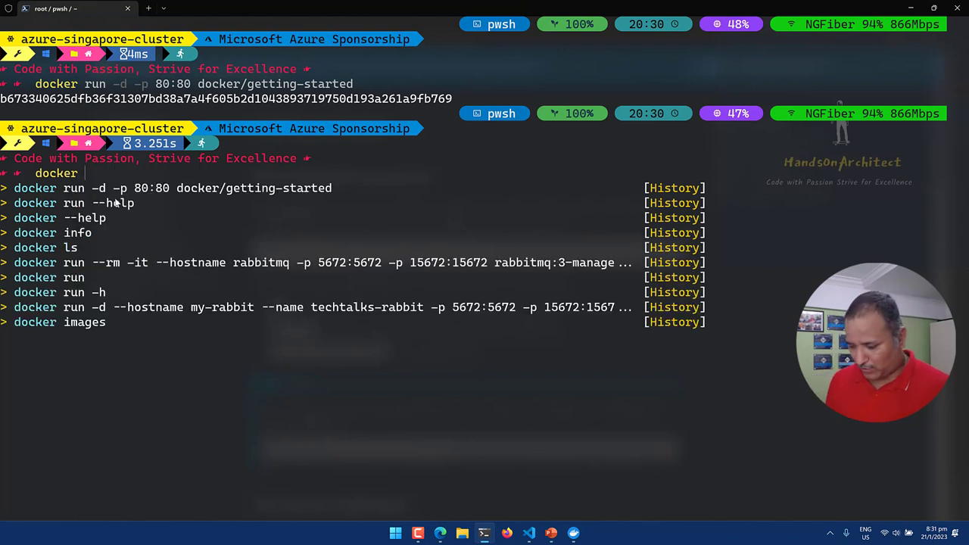
pyautogui.write('ps')
pyautogui.press('Return')
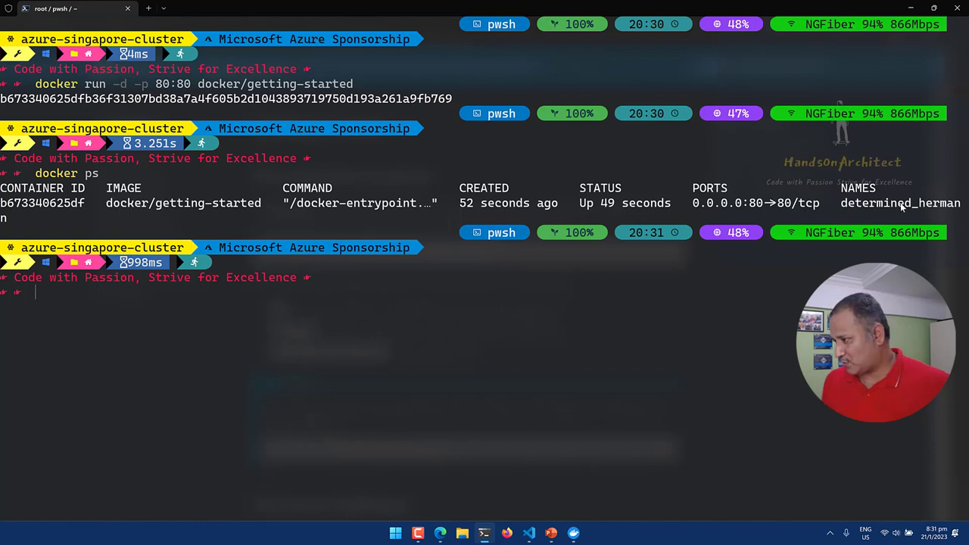
pyautogui.moveTo(841, 203); pyautogui.dragTo(962, 206)
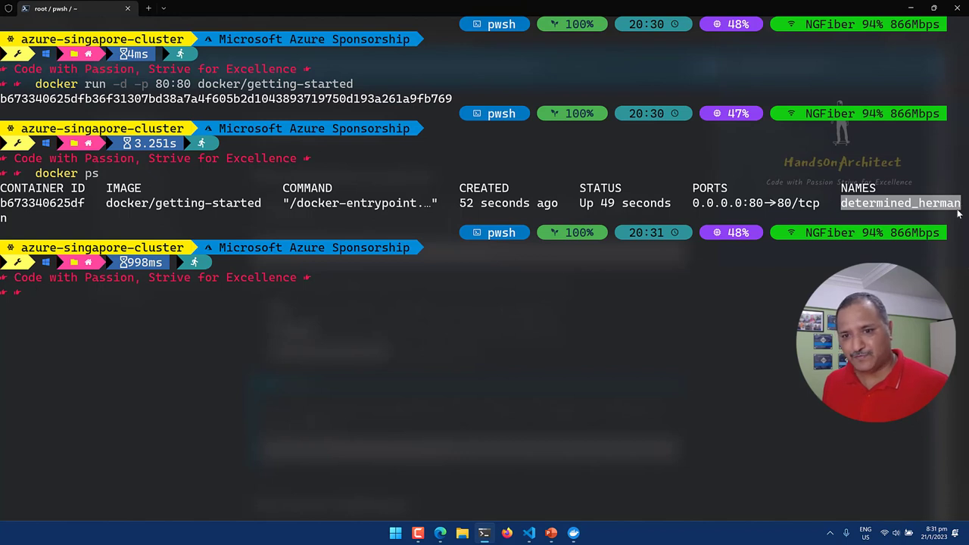
pyautogui.moveTo(957, 215)
pyautogui.mouseDown()
pyautogui.moveTo(923, 220)
pyautogui.moveTo(956, 206)
pyautogui.mouseUp()
pyautogui.hotkey('ctrl', 'c')
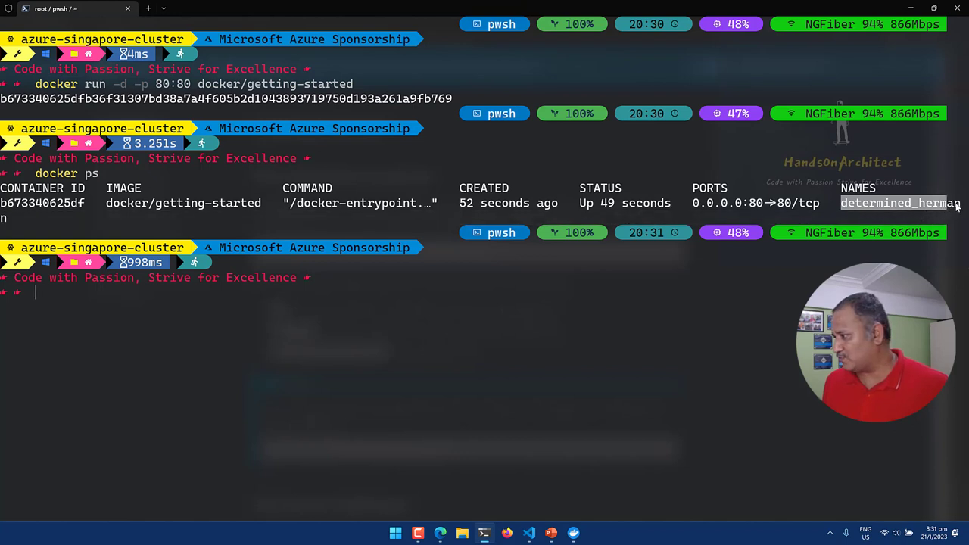
pyautogui.rightClick(957, 205)
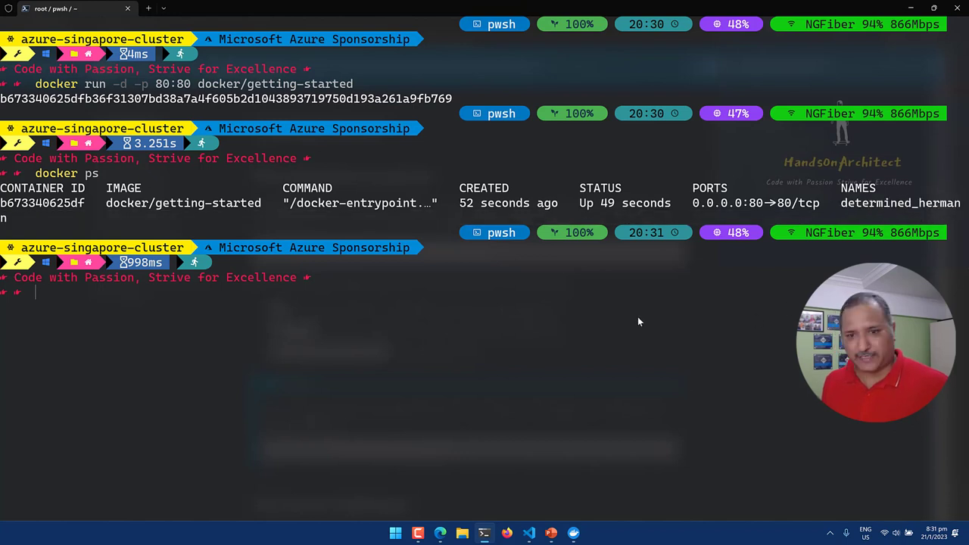
# Show the getting-started container's output with docker logs and the pasted container name.
pyautogui.write('d')
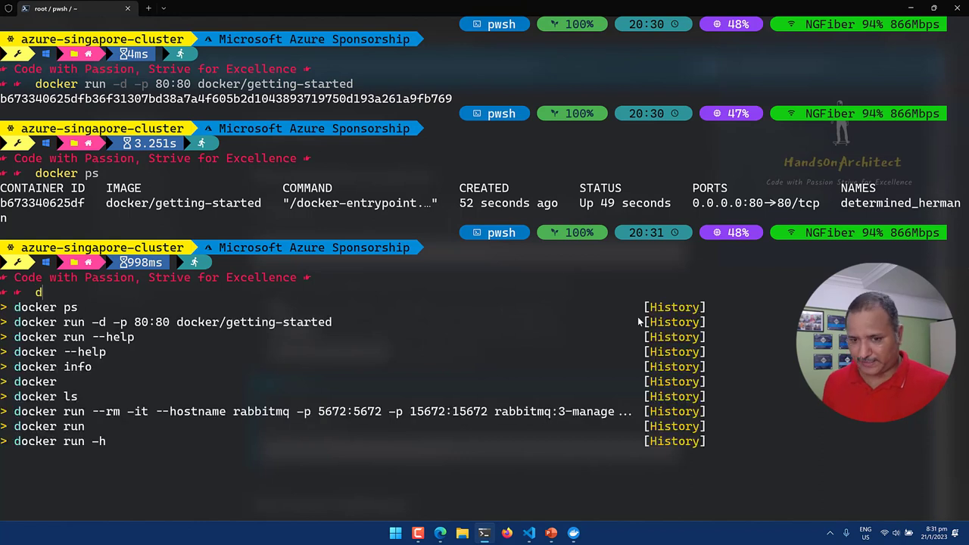
pyautogui.write('ocker l')
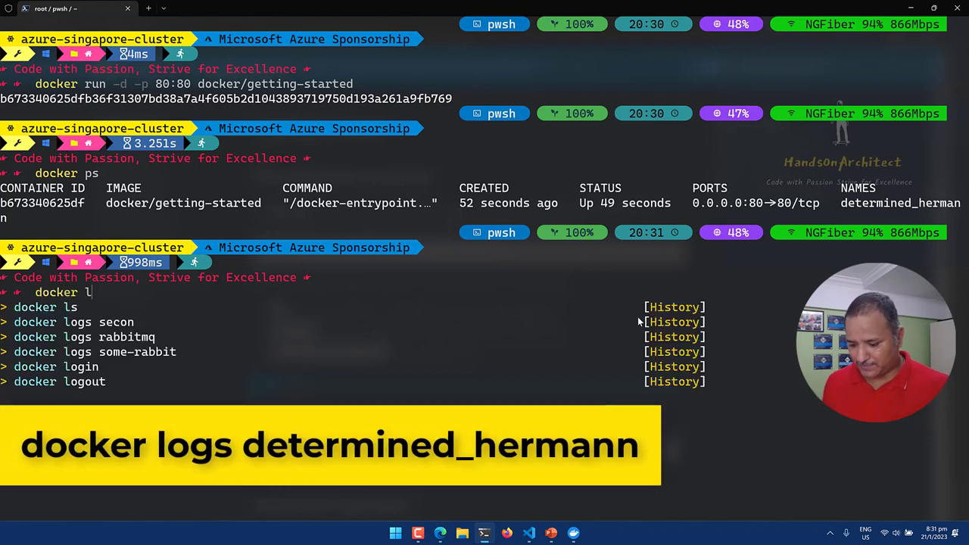
pyautogui.write('ogs')
pyautogui.rightClick(637, 316)
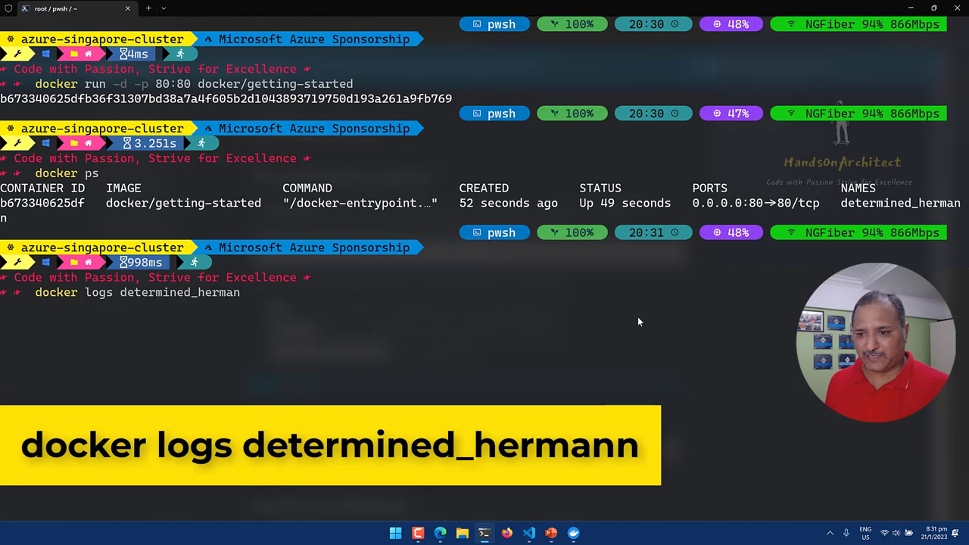
pyautogui.write('n')
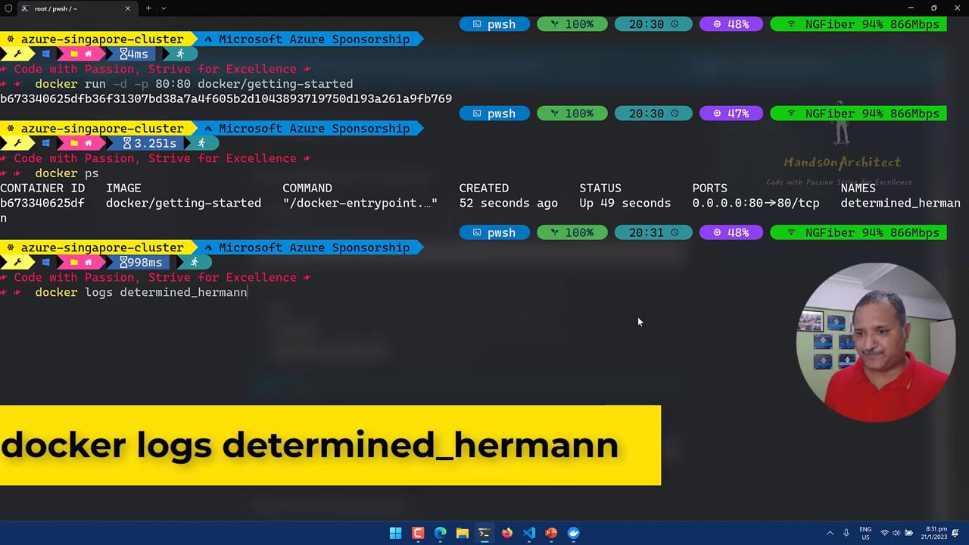
pyautogui.press('Return')
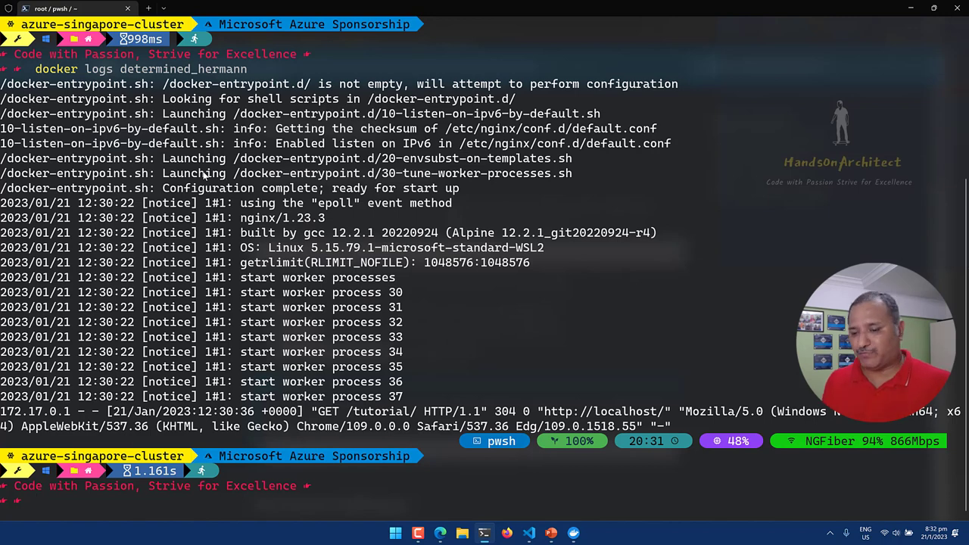
# Clear the logs from the terminal and bring the Getting Started tutorial forward.
pyautogui.write('cls')
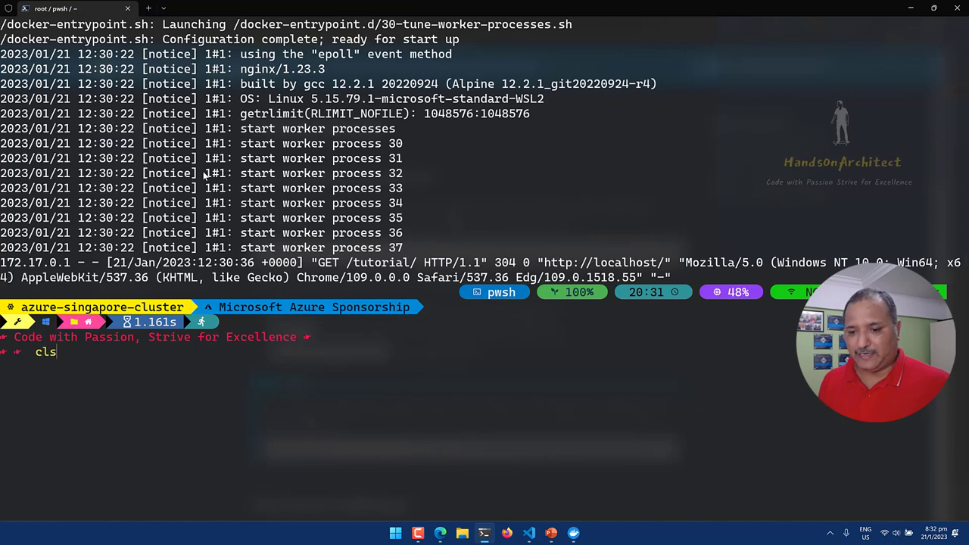
pyautogui.press('Return')
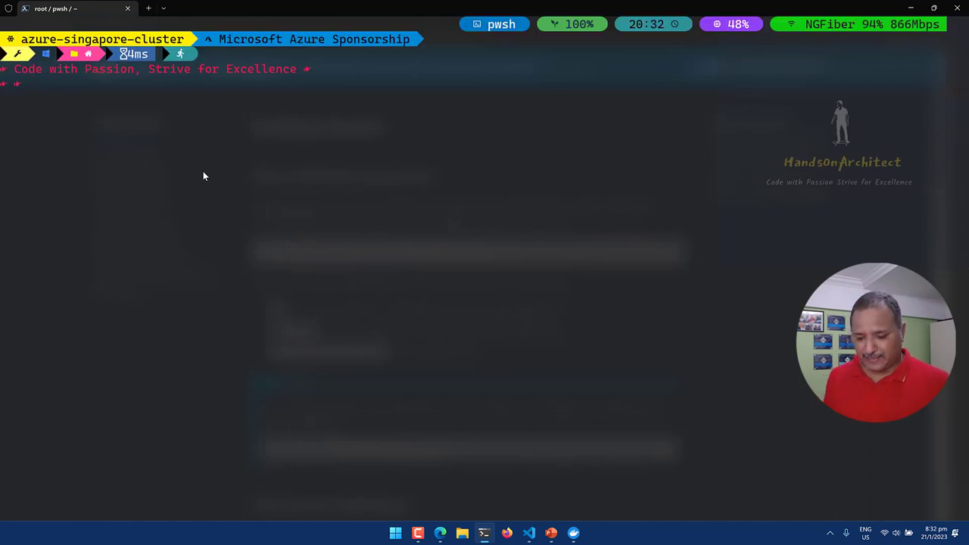
pyautogui.hotkey('alt', 'Tab')
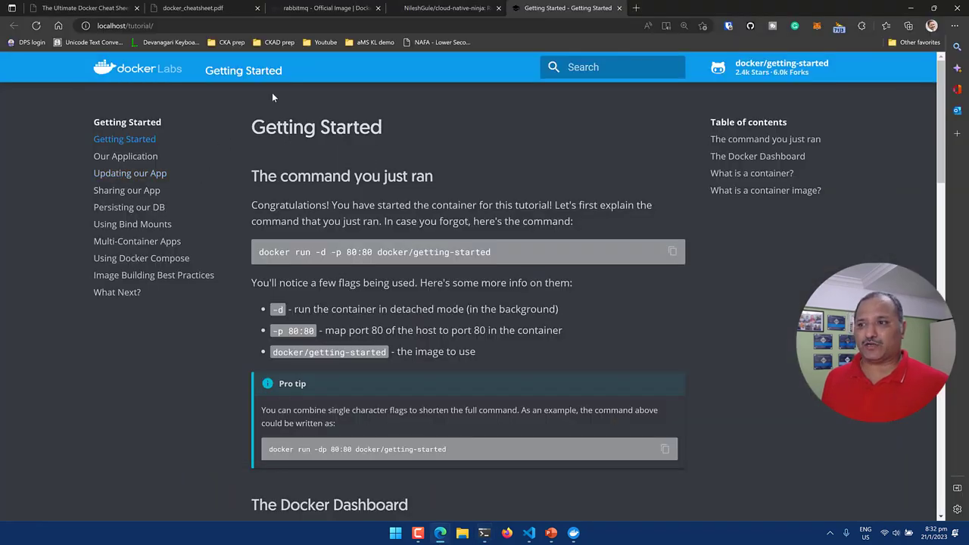
pyautogui.click(332, 9)
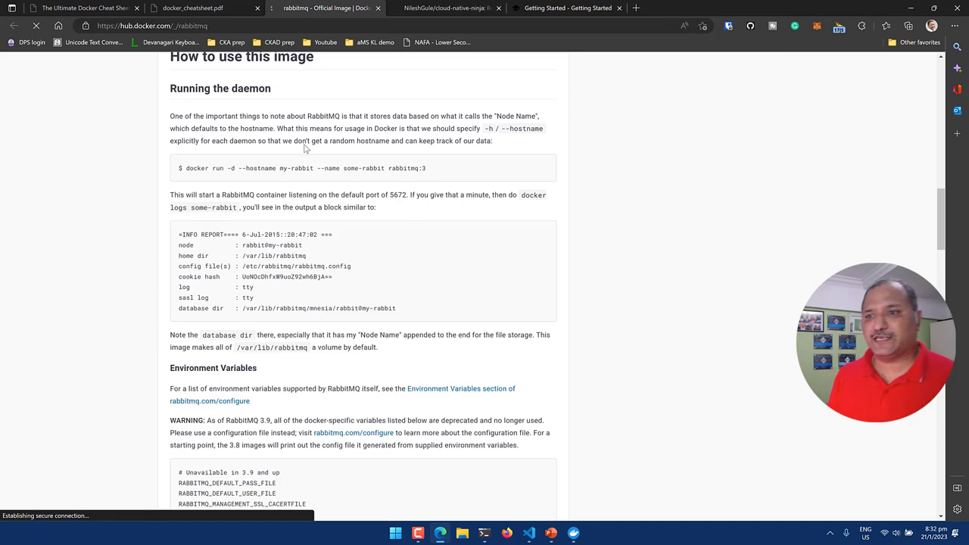
pyautogui.click(471, 286)
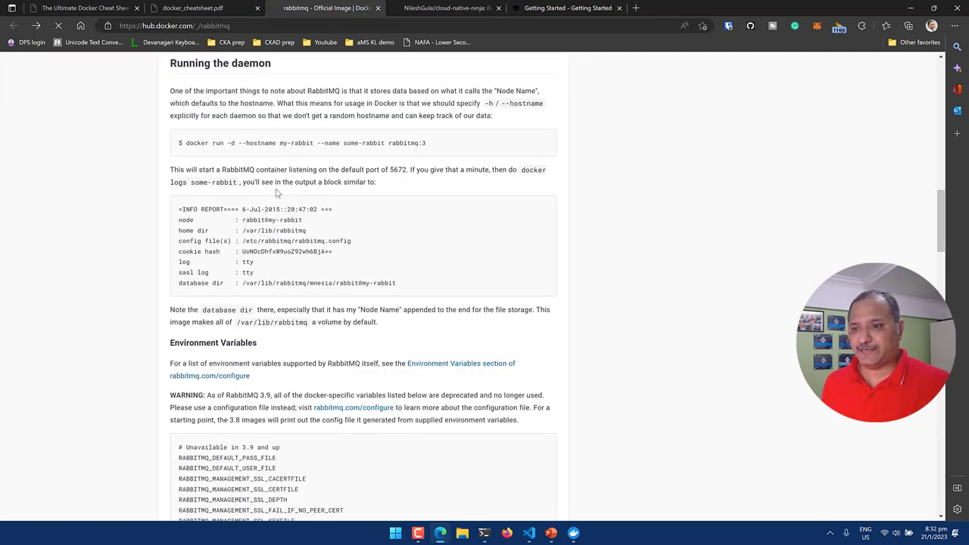
pyautogui.scroll(15, 277, 193)
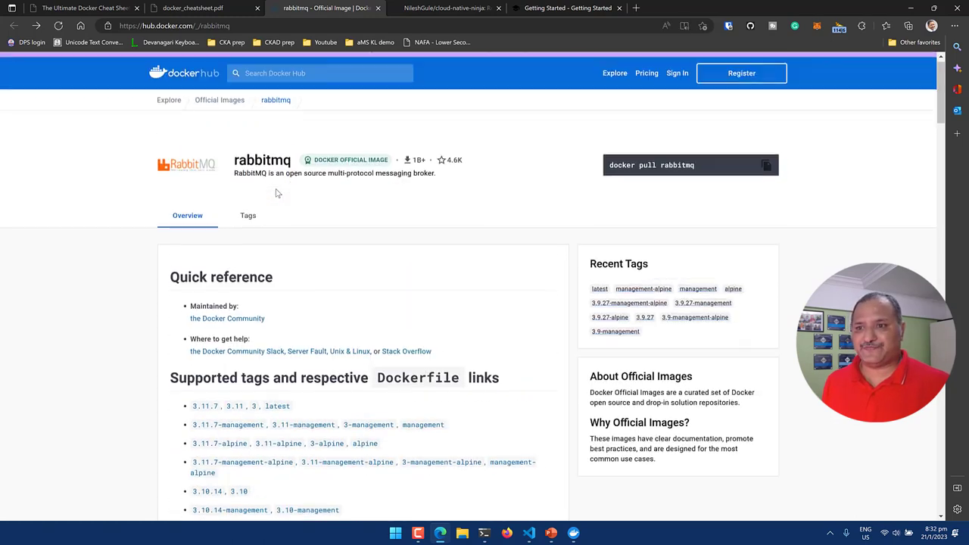
pyautogui.scroll(-2, 277, 193)
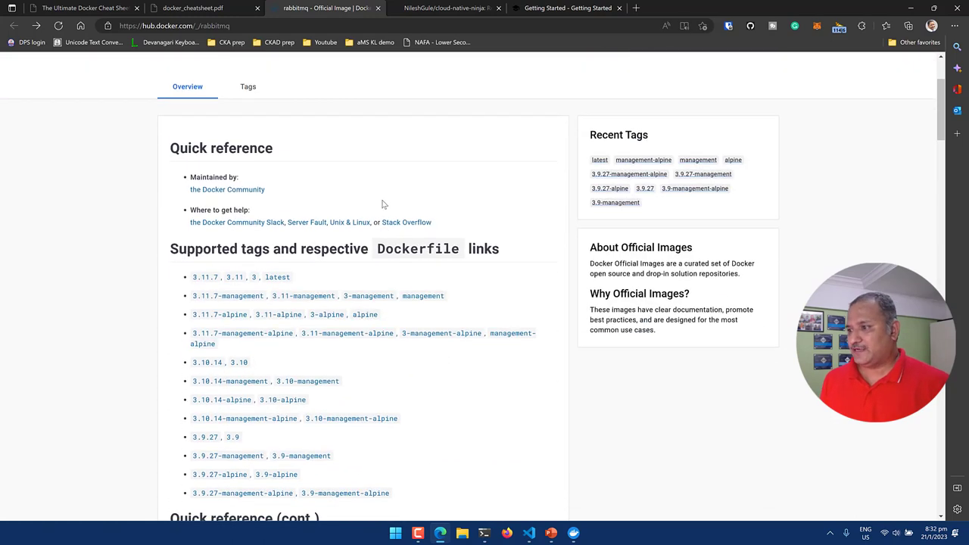
pyautogui.scroll(-1, 346, 190)
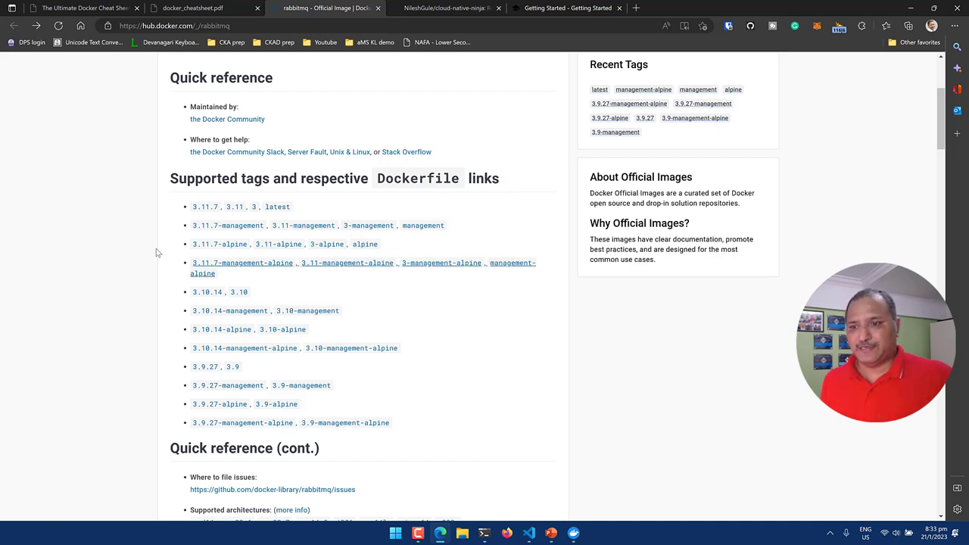
pyautogui.scroll(-1, 127, 244)
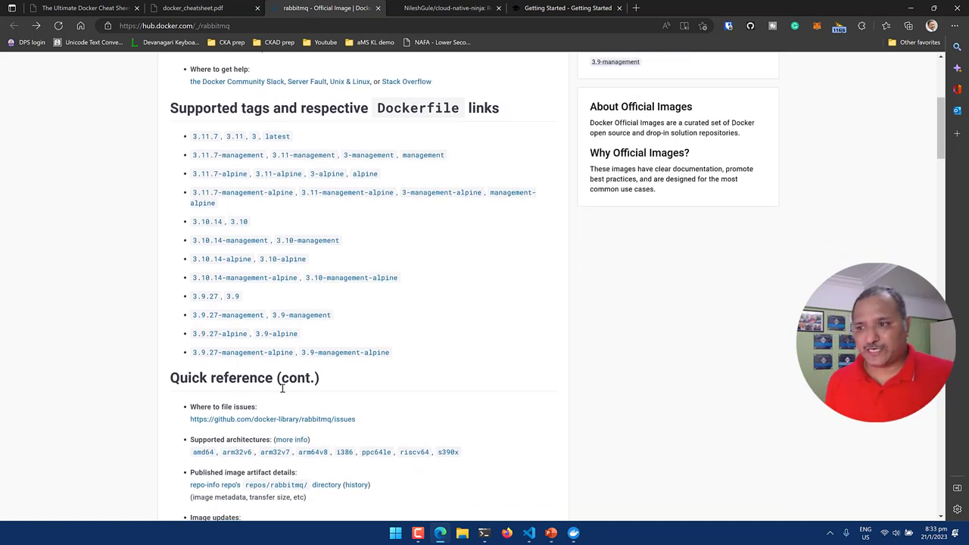
pyautogui.scroll(-1, 282, 389)
pyautogui.scroll(-5, 280, 388)
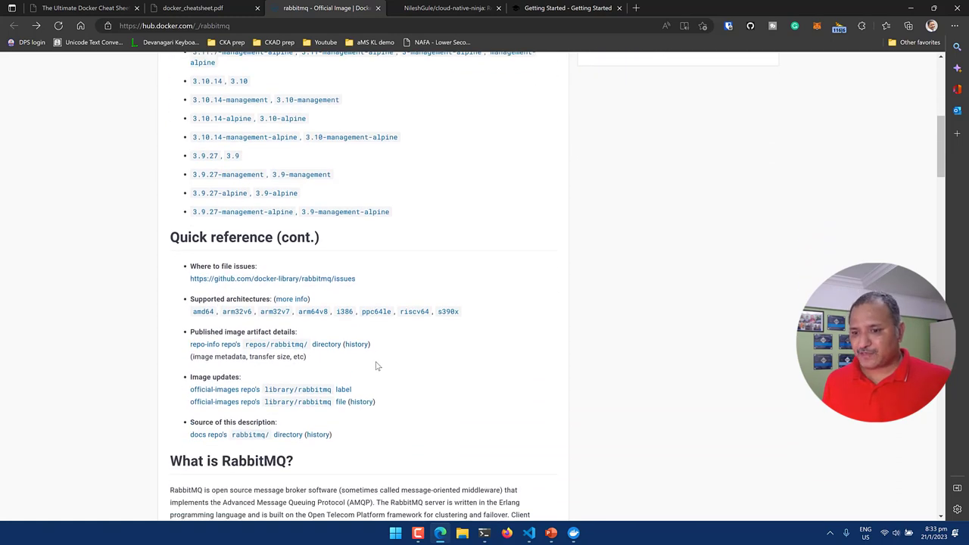
pyautogui.scroll(-2, 376, 362)
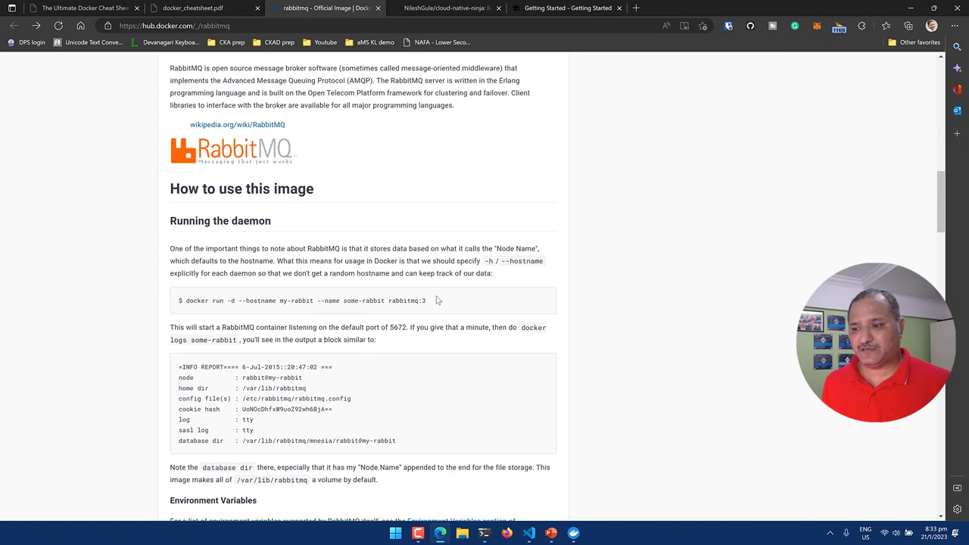
pyautogui.scroll(-1, 435, 302)
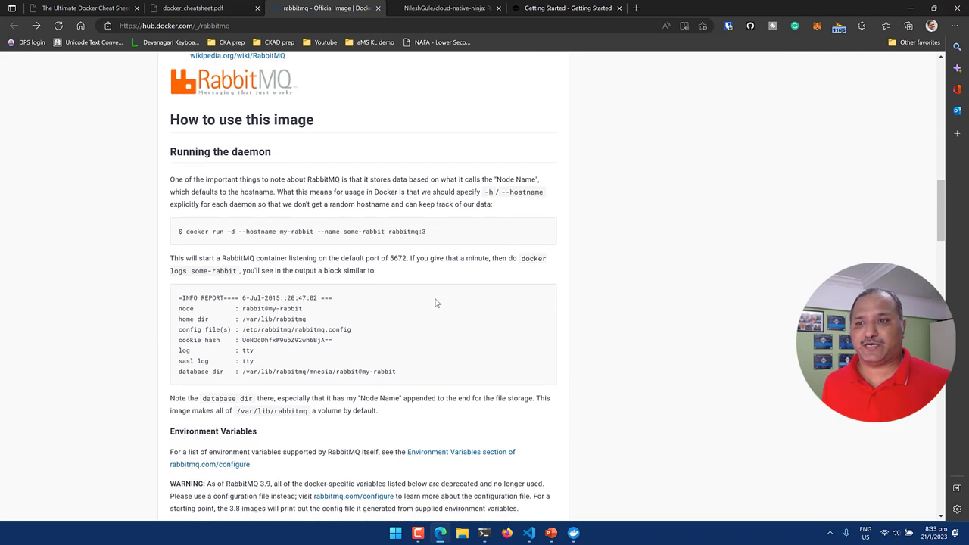
pyautogui.scroll(-3, 435, 303)
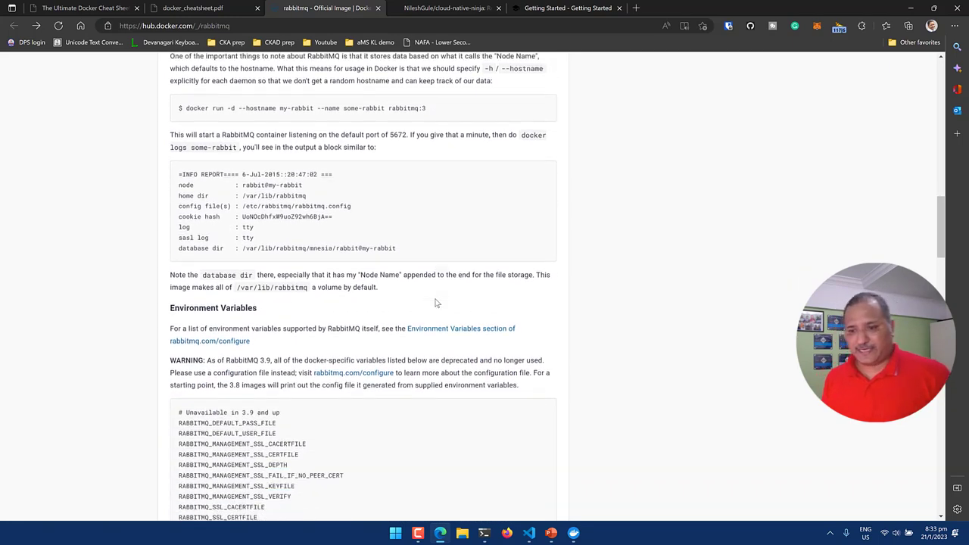
pyautogui.scroll(-1, 435, 303)
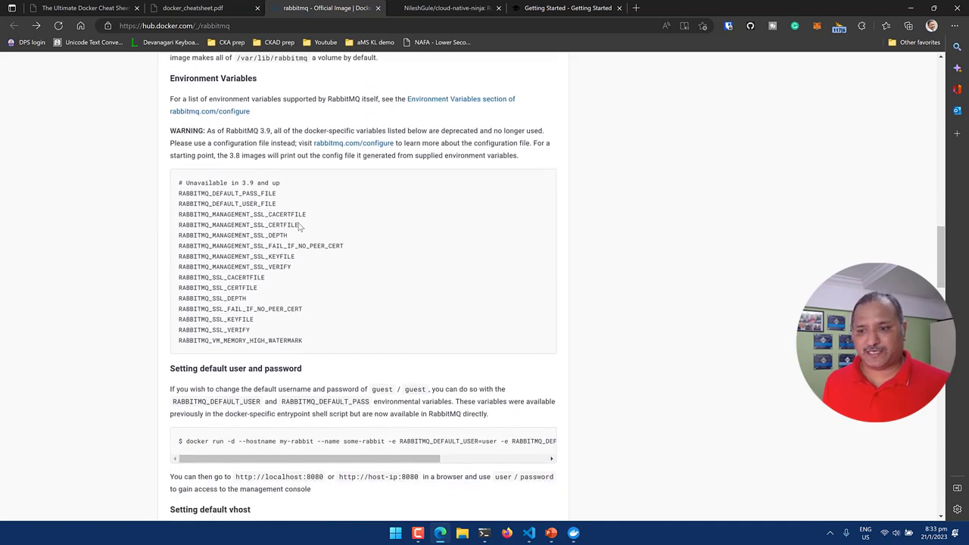
pyautogui.scroll(-1, 273, 290)
pyautogui.scroll(-3, 341, 291)
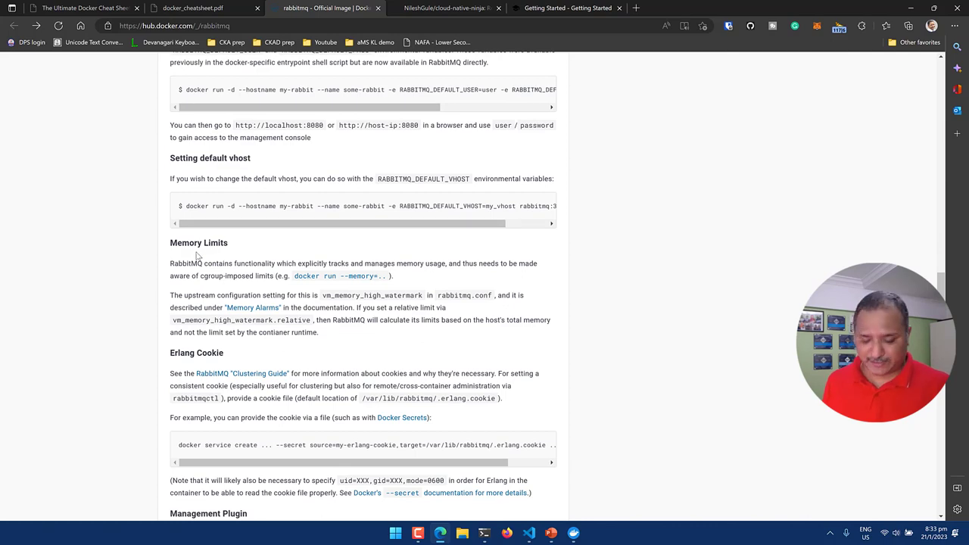
pyautogui.hotkey('alt', 'Tab')
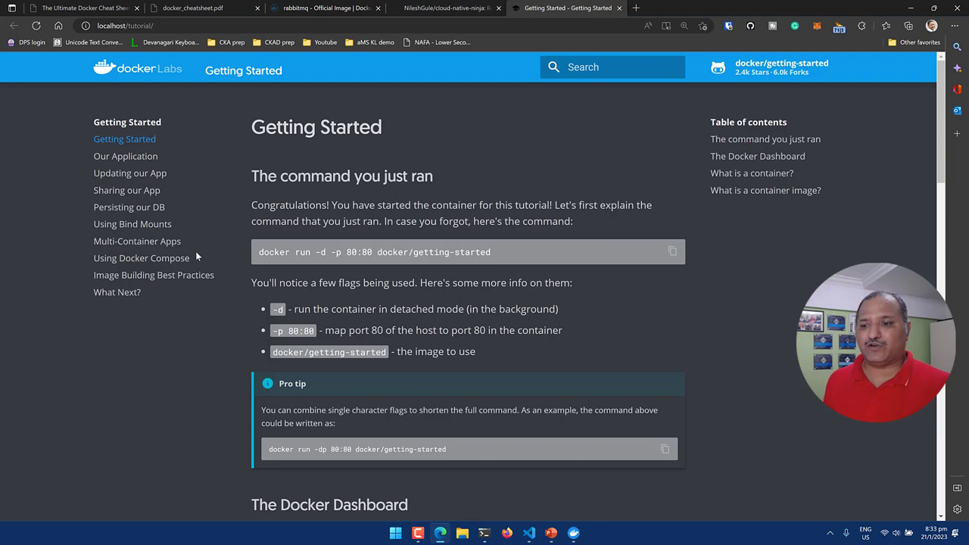
# Revisit the RabbitMQ Docker Hub page, then bring the VS Code RabbitMQ notes forward.
pyautogui.hotkey('alt', 'Tab')
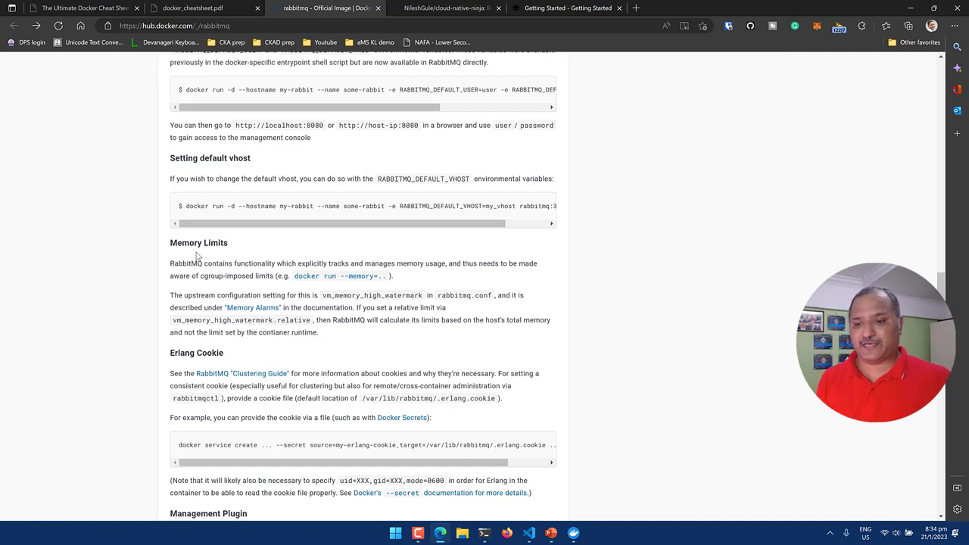
pyautogui.hotkey('alt', 'Tab')
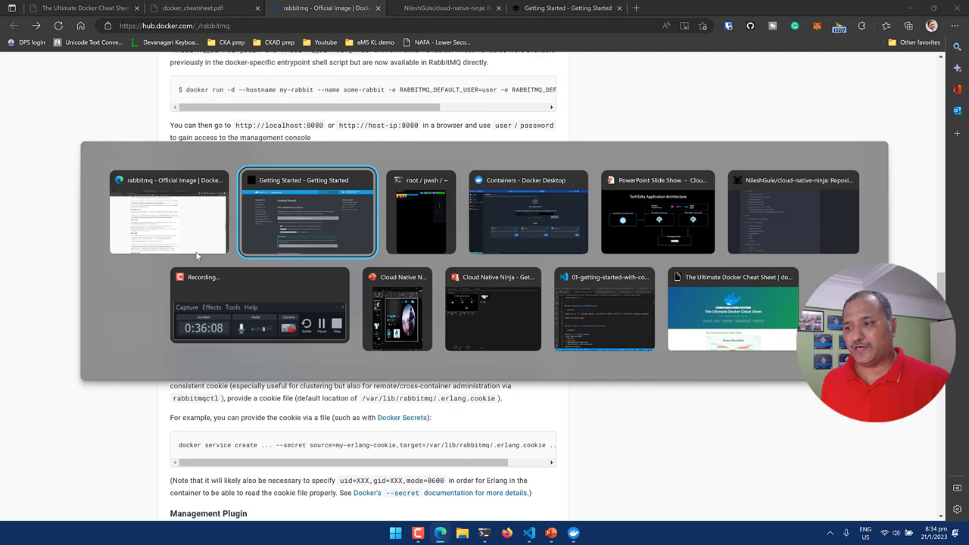
pyautogui.hotkey('alt', 'Tab')
pyautogui.hotkey('alt', 'Tab')
pyautogui.hotkey('alt', 'Tab')
pyautogui.hotkey('alt', 'Tab')
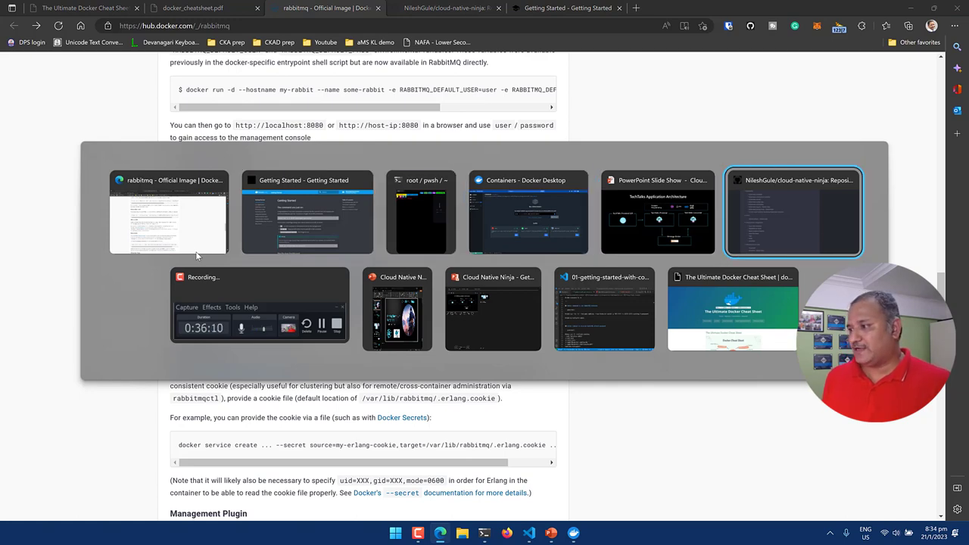
pyautogui.hotkey('alt', 'Tab')
pyautogui.hotkey('alt', 'Tab')
pyautogui.hotkey('alt', 'Tab')
pyautogui.hotkey('alt', 'Tab')
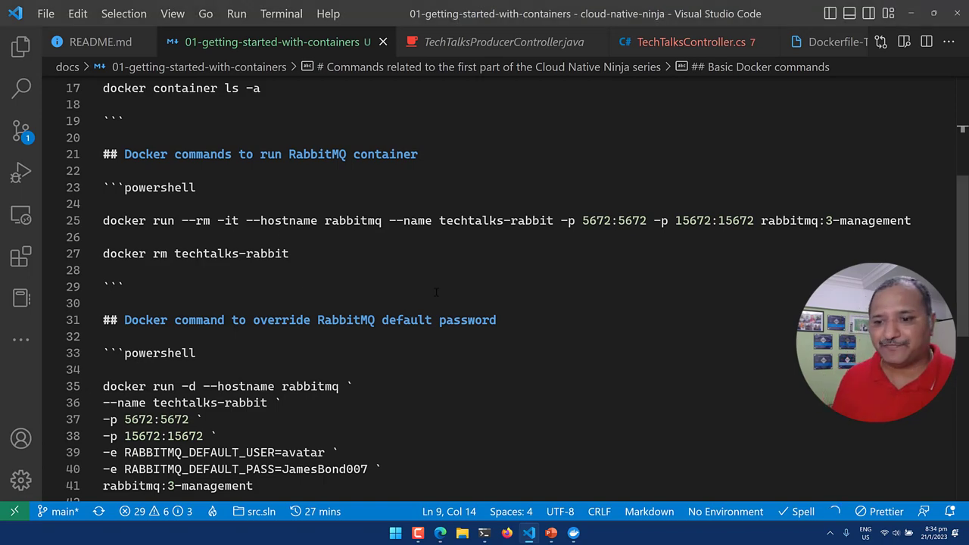
# Copy the RabbitMQ docker run command on line 25 and paste it at the PowerShell prompt.
pyautogui.scroll(-2, 436, 292)
pyautogui.scroll(4, 378, 273)
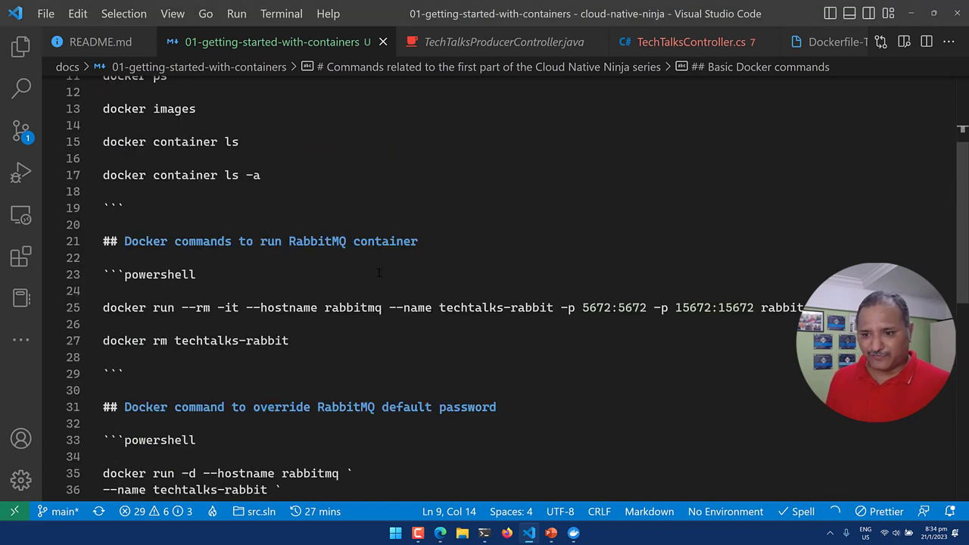
pyautogui.click(275, 307)
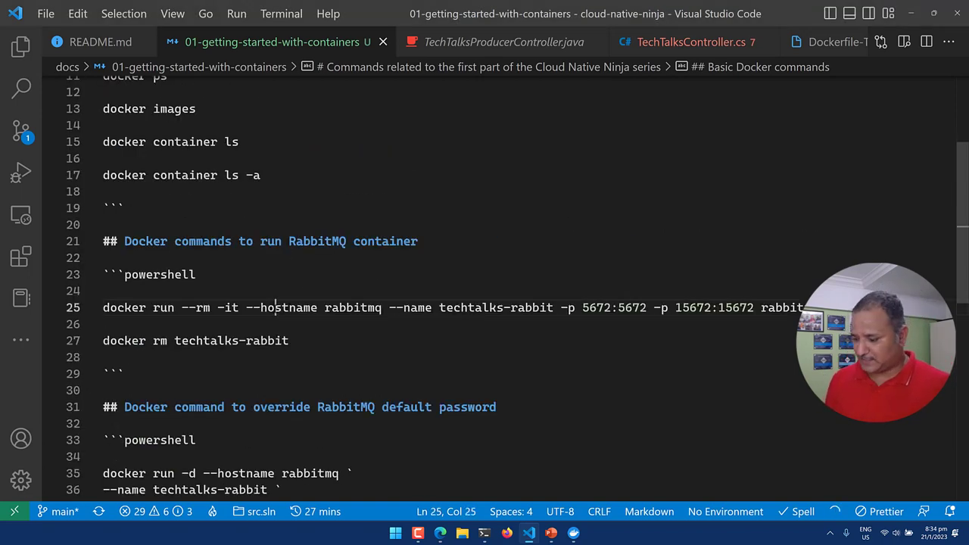
pyautogui.press('End')
pyautogui.hotkey('shift', 'Home')
pyautogui.hotkey('ctrl', 'c')
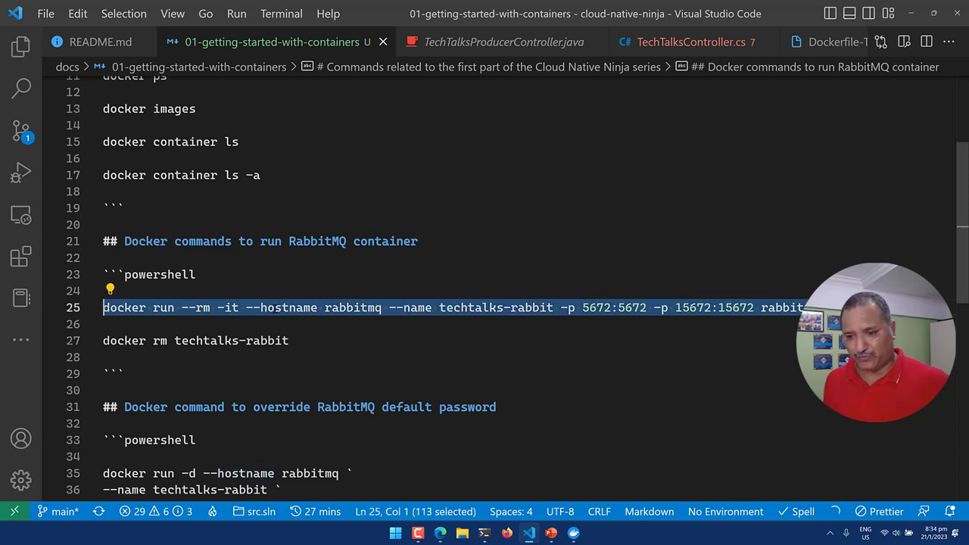
pyautogui.hotkey('alt', 'Tab')
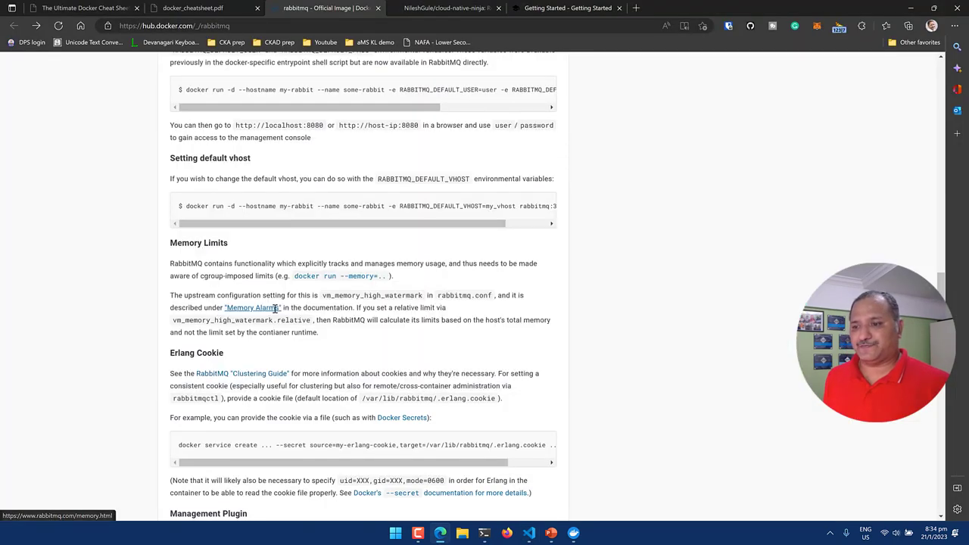
pyautogui.hotkey('alt', 'Tab')
pyautogui.hotkey('alt', 'Tab')
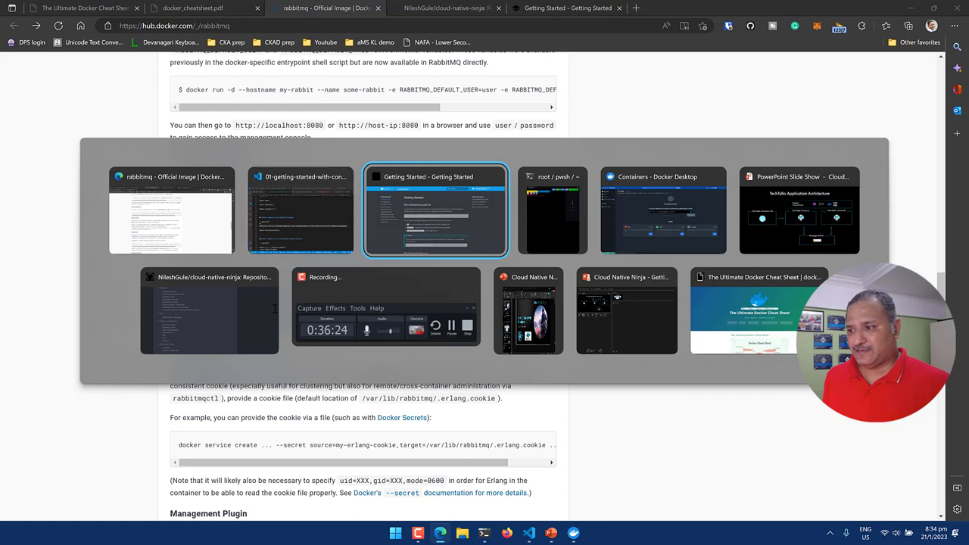
pyautogui.hotkey('alt', 'Tab')
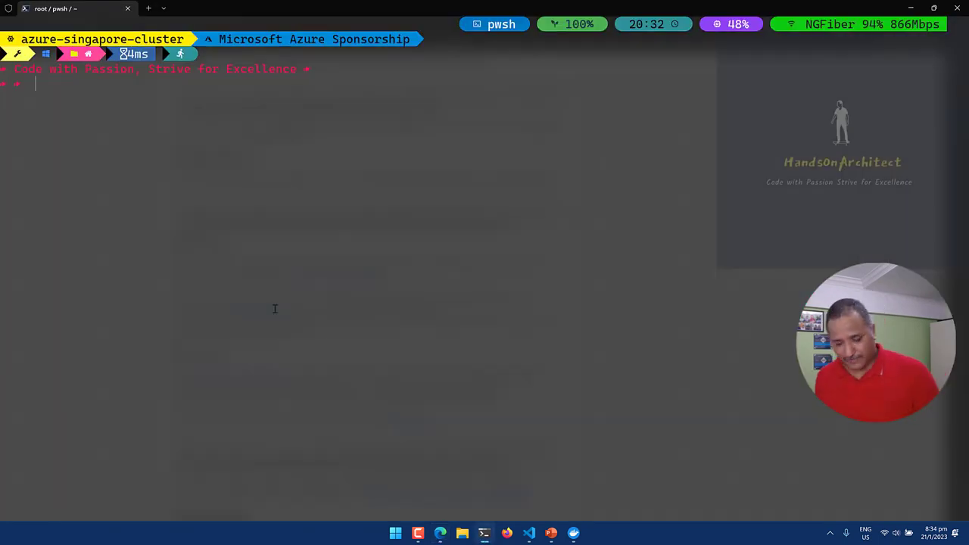
pyautogui.hotkey('ctrl', 'v')
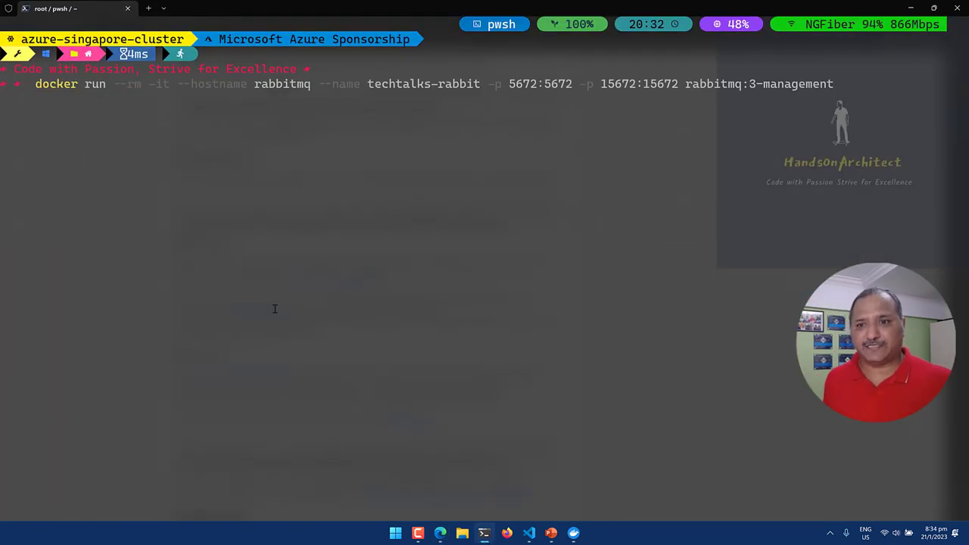
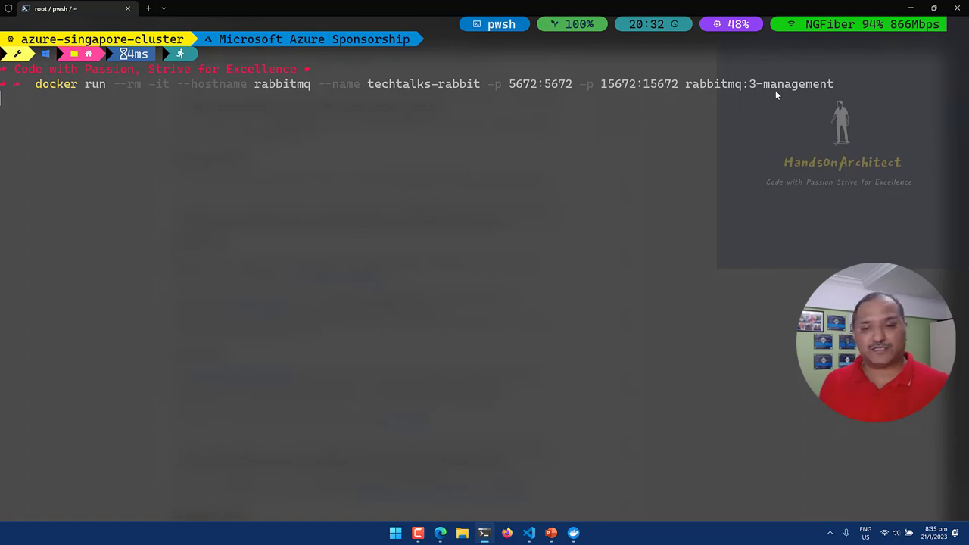
# Run the techtalks-rabbit docker run, pulling rabbitmq:3-management, and open a new Edge tab.
pyautogui.press('Return')
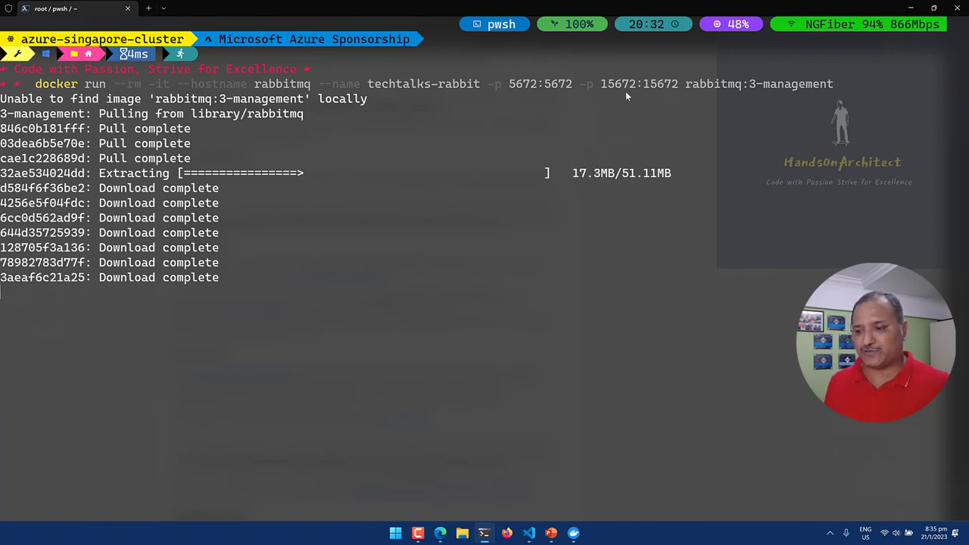
pyautogui.hotkey('alt', 'Tab')
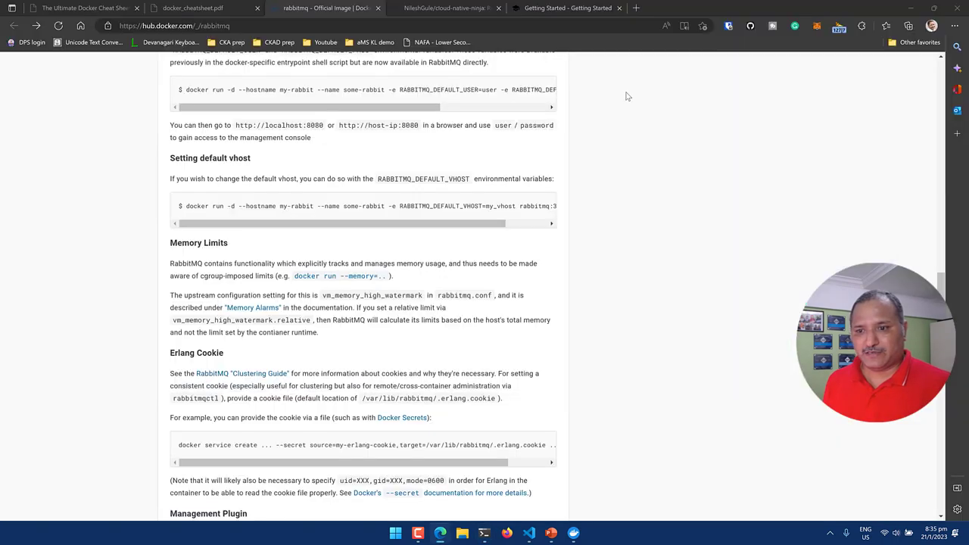
pyautogui.hotkey('alt', 'Tab')
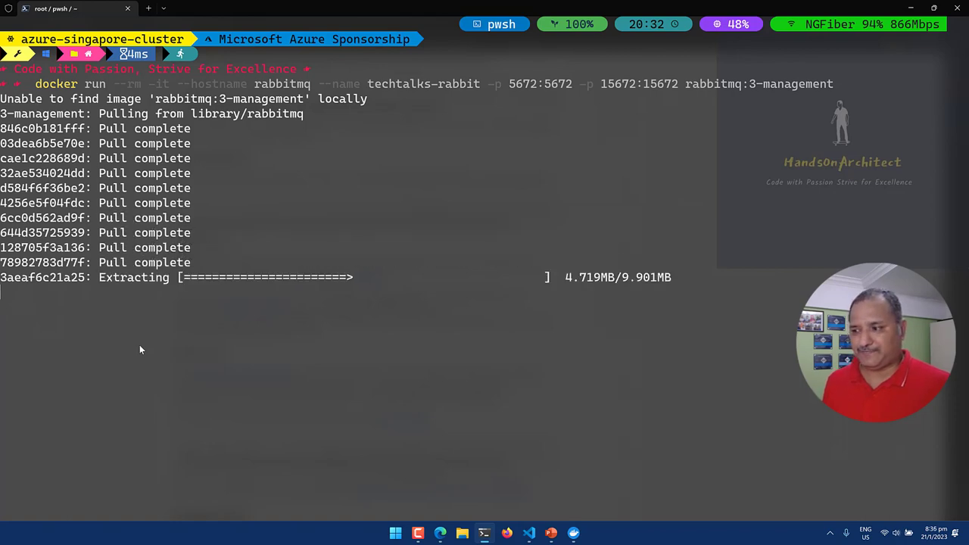
pyautogui.hotkey('alt', 'Tab')
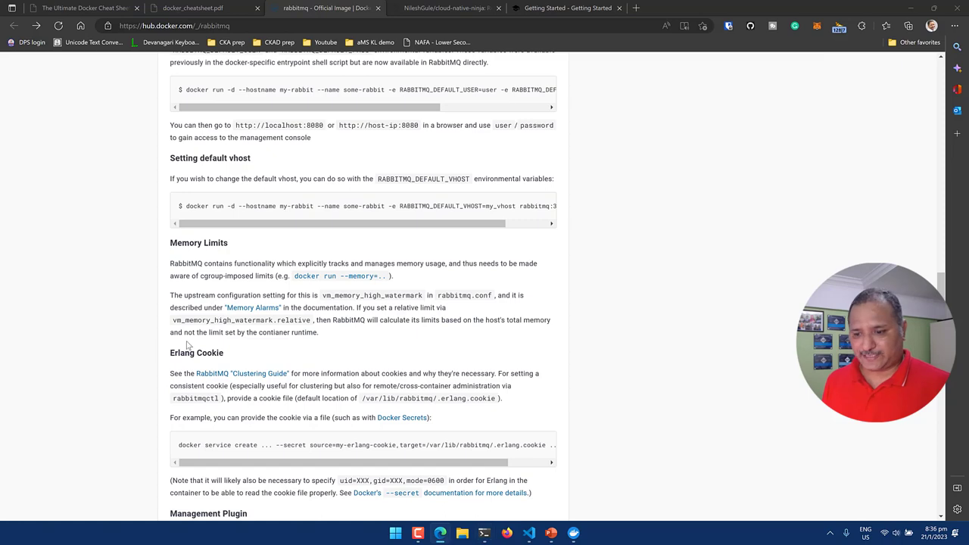
pyautogui.hotkey('ctrl', 't')
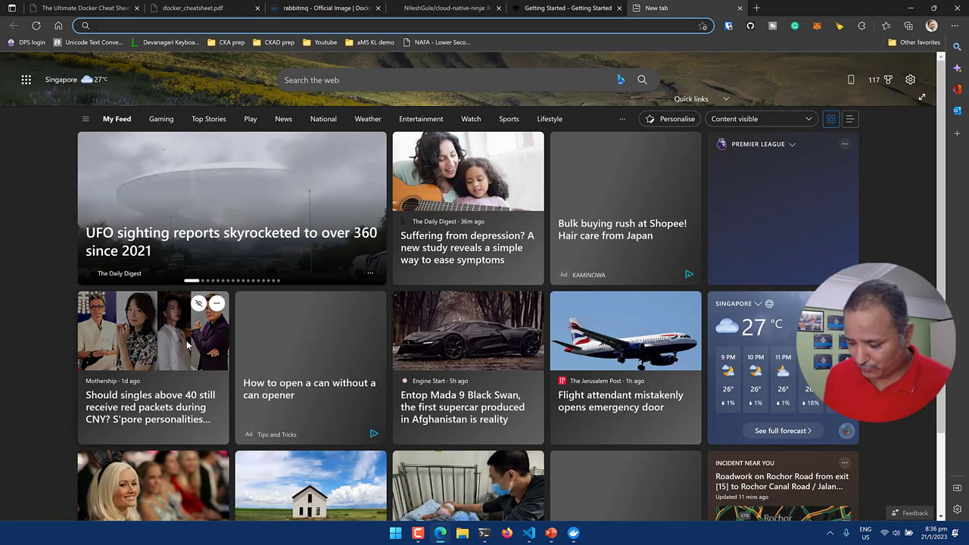
# Load localhost:15672 in the new Edge tab.
pyautogui.write('localhost:15672')
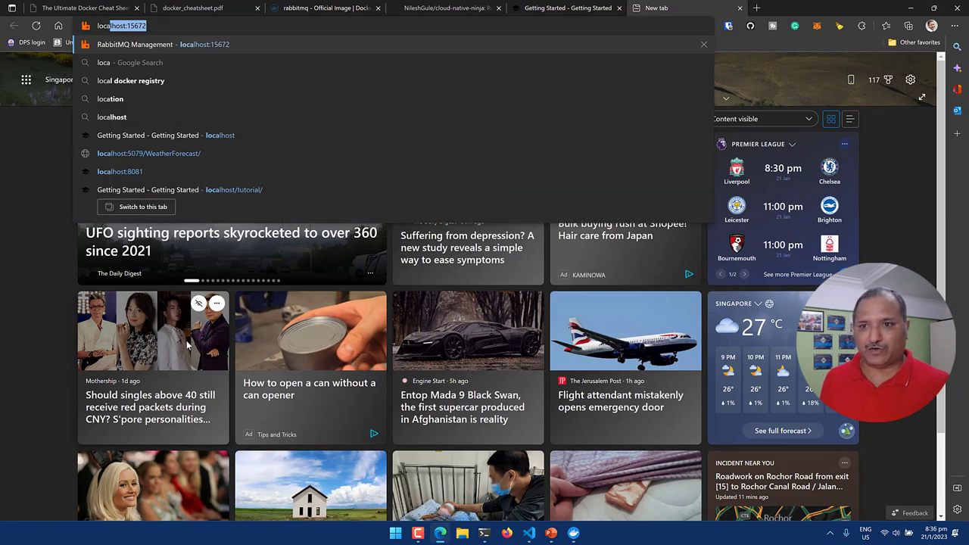
pyautogui.press('Right')
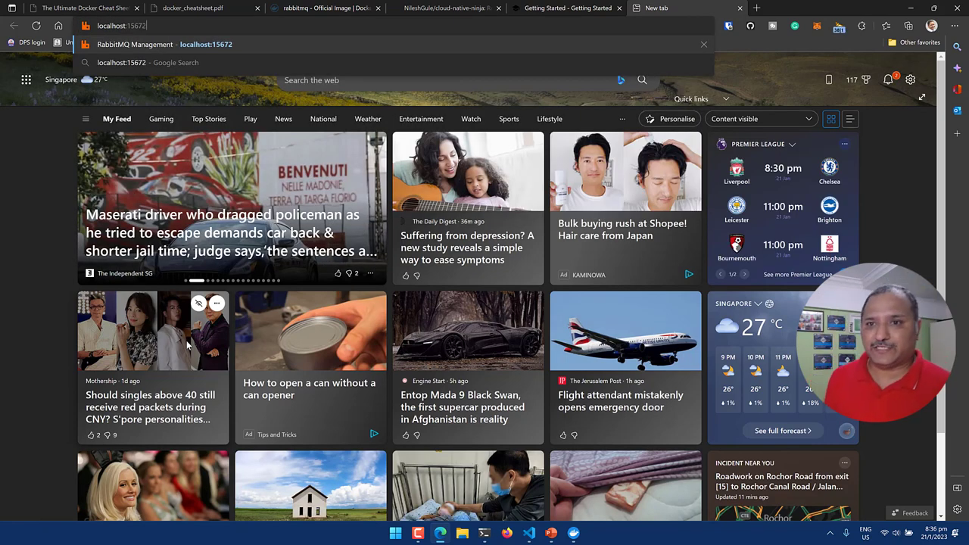
pyautogui.press('Return')
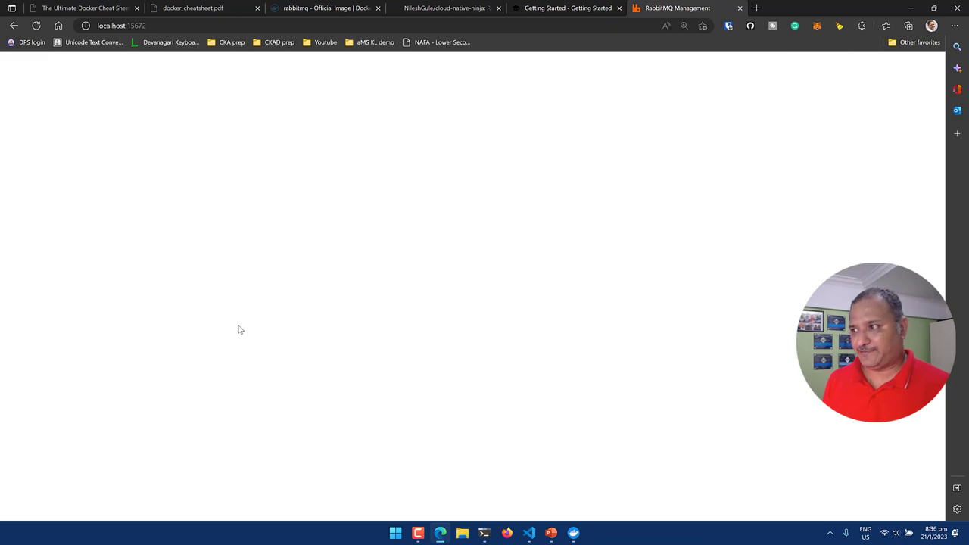
pyautogui.hotkey('ctrl', '3')
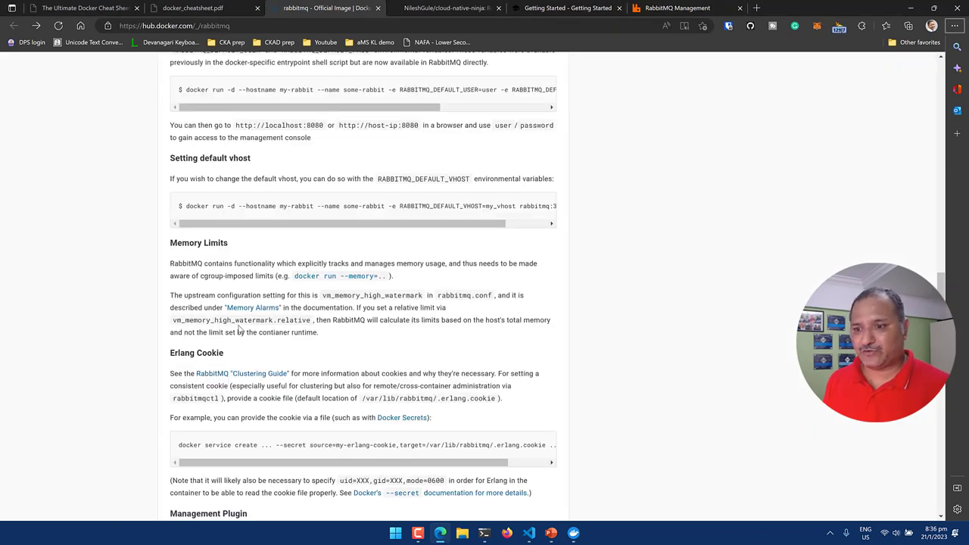
# Check the RabbitMQ startup logs in the terminal.
pyautogui.hotkey('alt', 'Tab')
pyautogui.hotkey('alt', 'Tab')
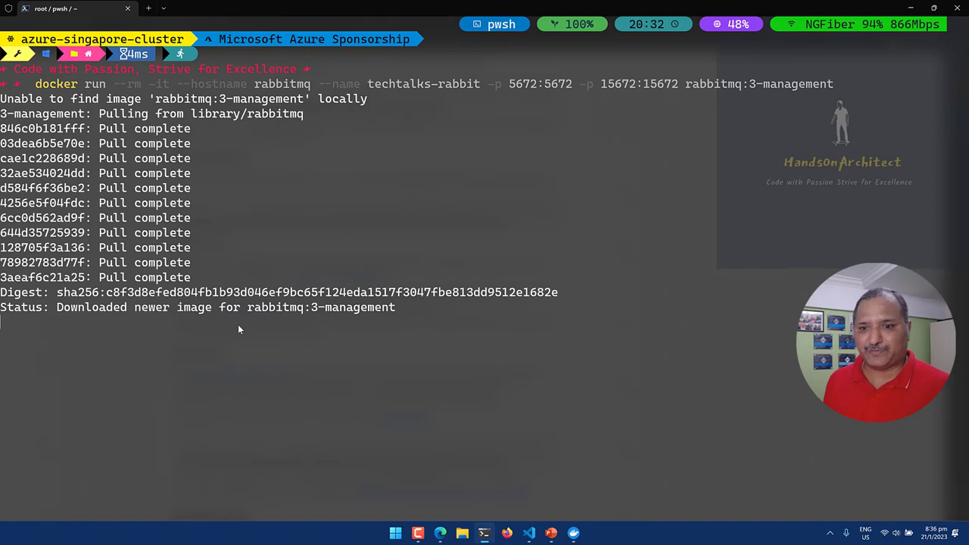
pyautogui.hotkey('alt', 'Tab')
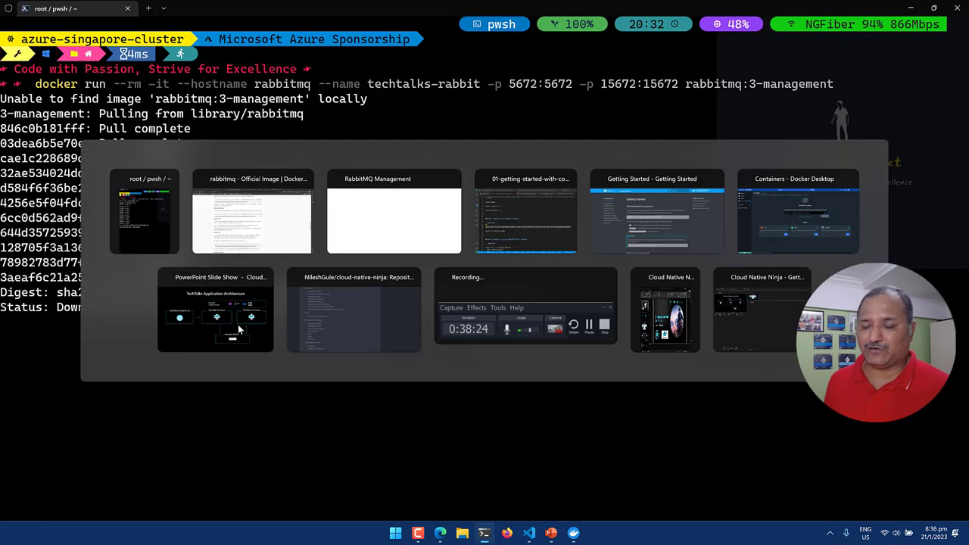
pyautogui.hotkey('alt', 'Tab')
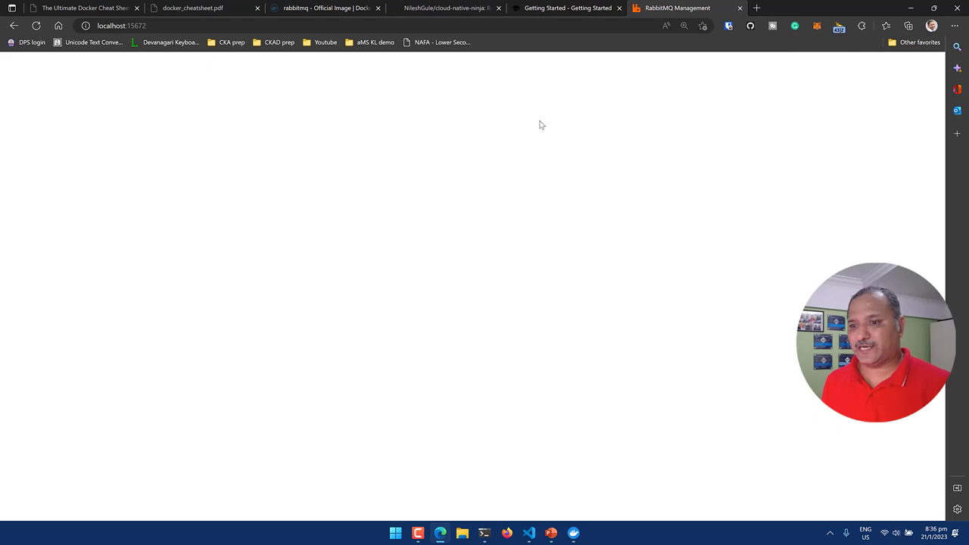
pyautogui.hotkey('alt', 'Tab')
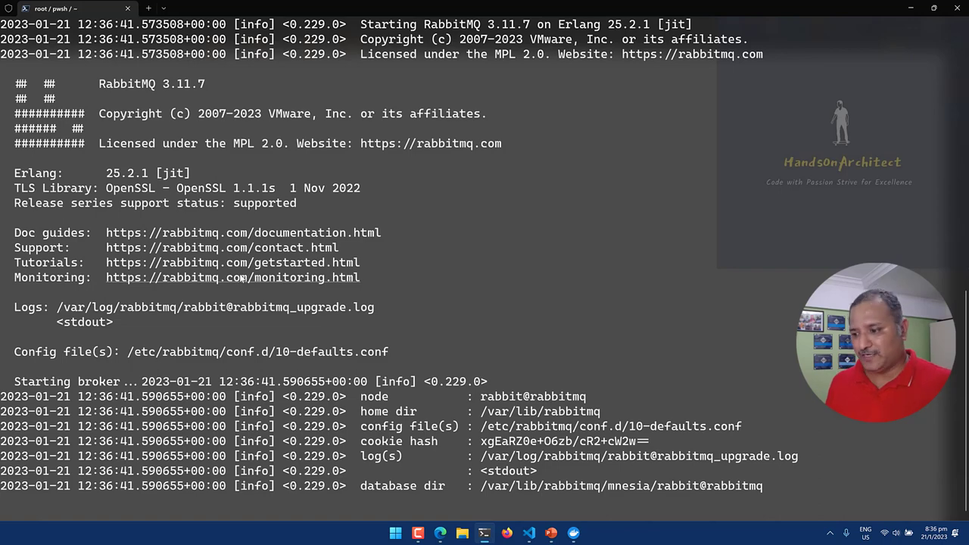
pyautogui.scroll(2, 241, 278)
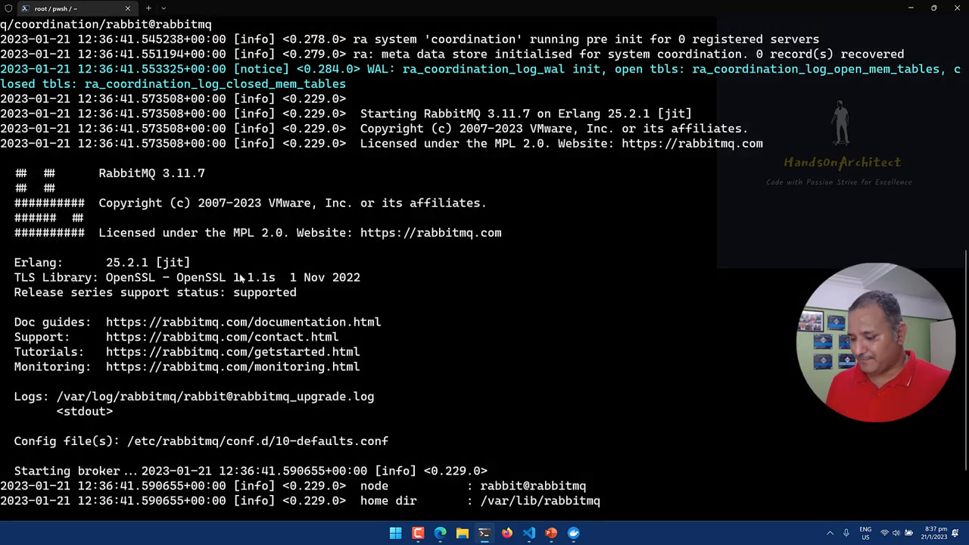
# Reload localhost:15672, which still returns an empty response, and recheck the terminal logs.
pyautogui.hotkey('alt', 'Tab')
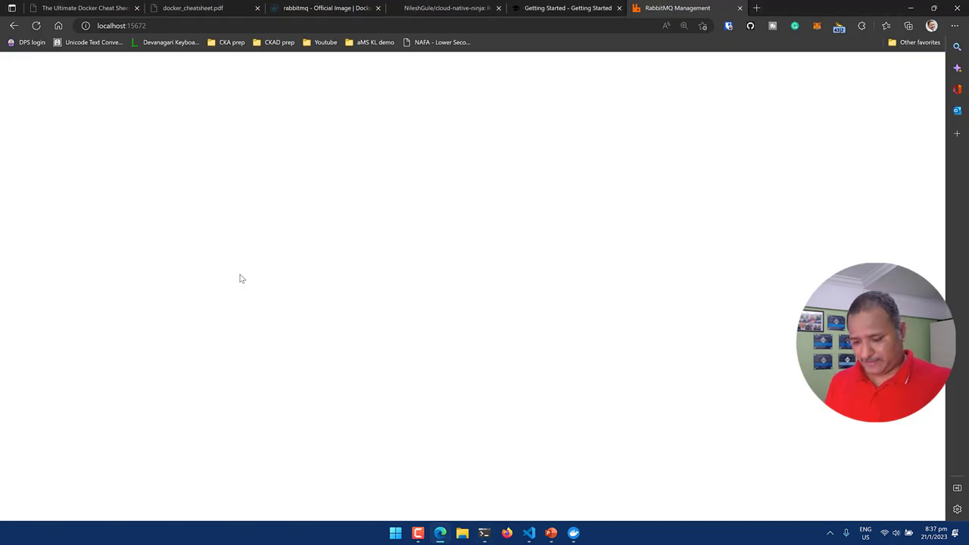
pyautogui.press('F5')
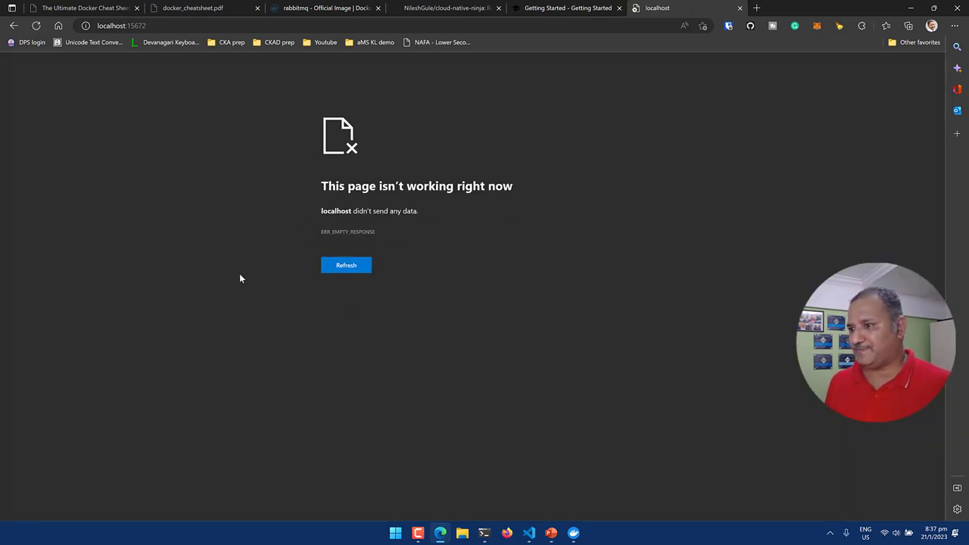
pyautogui.hotkey('alt', 'Tab')
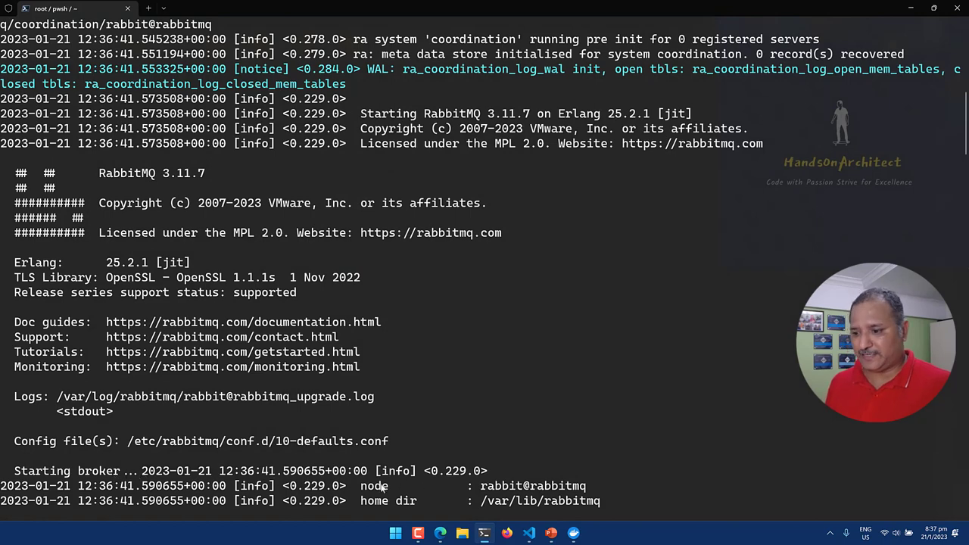
pyautogui.hotkey('alt', 'Tab')
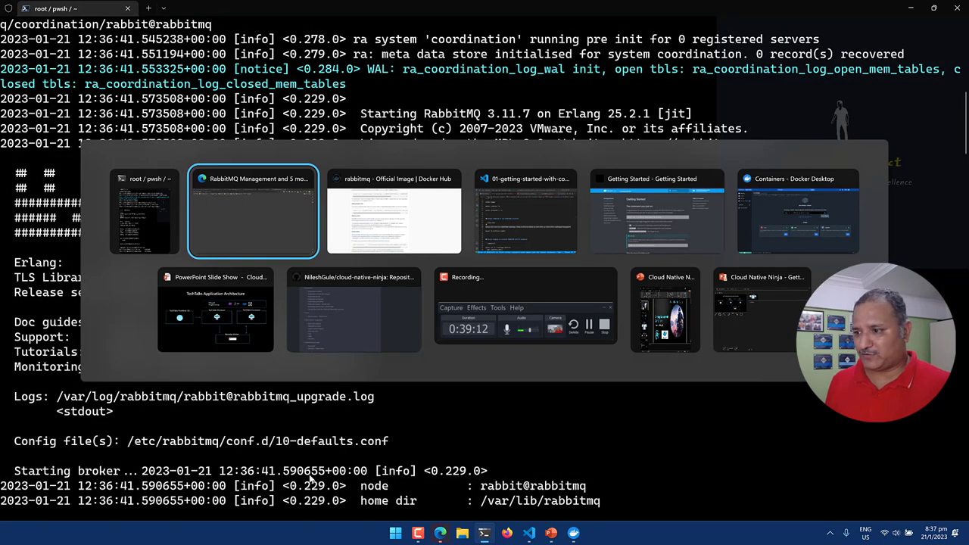
pyautogui.press('Tab')
pyautogui.press('Tab')
pyautogui.press('Tab')
pyautogui.press('Tab')
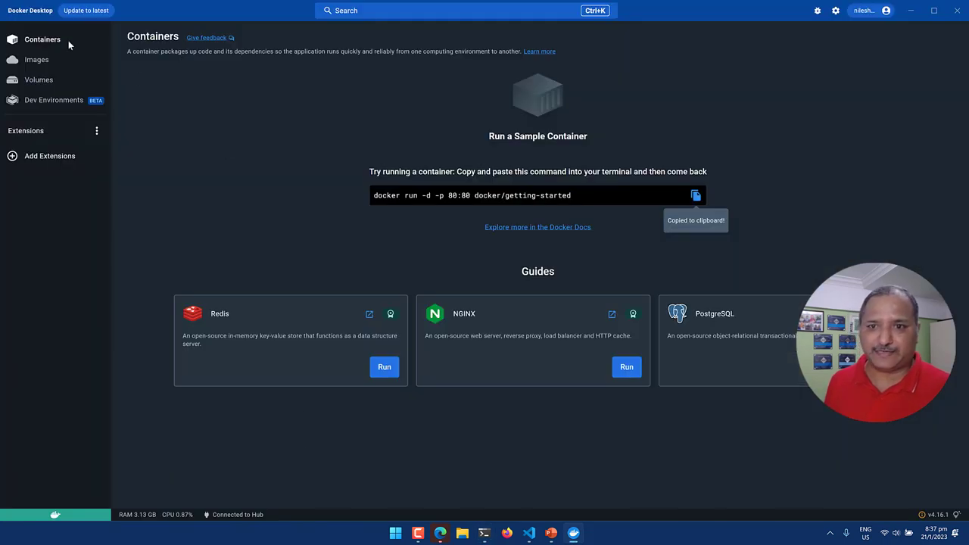
# Confirm in Docker Desktop that techtalks-rabbit runs with ports 15672 and 5672 mapped.
pyautogui.click(66, 40)
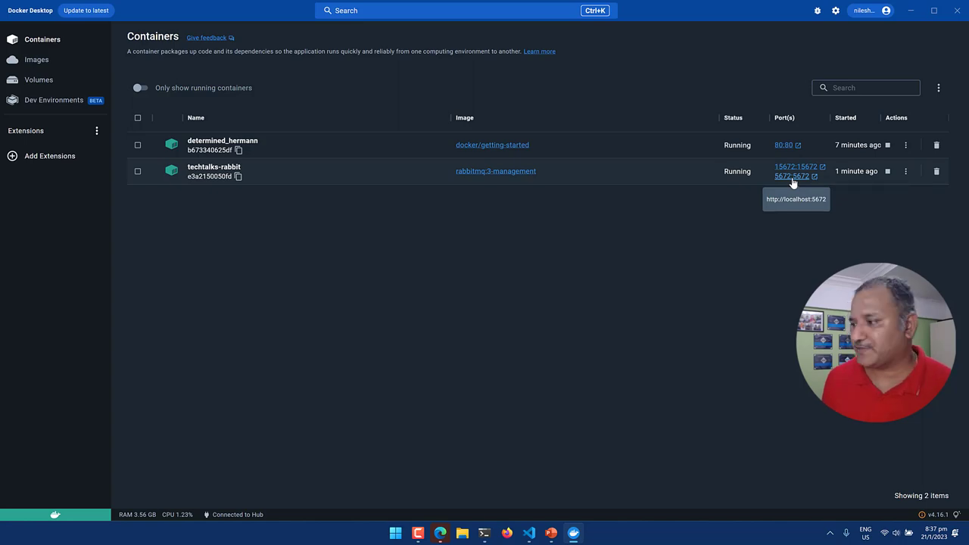
pyautogui.hotkey('alt', 'Tab')
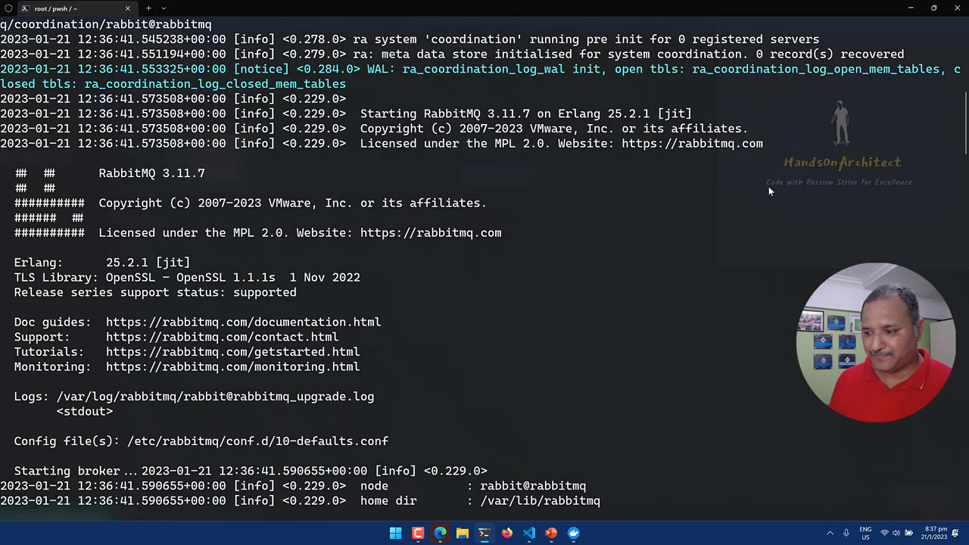
pyautogui.hotkey('alt', 'Tab')
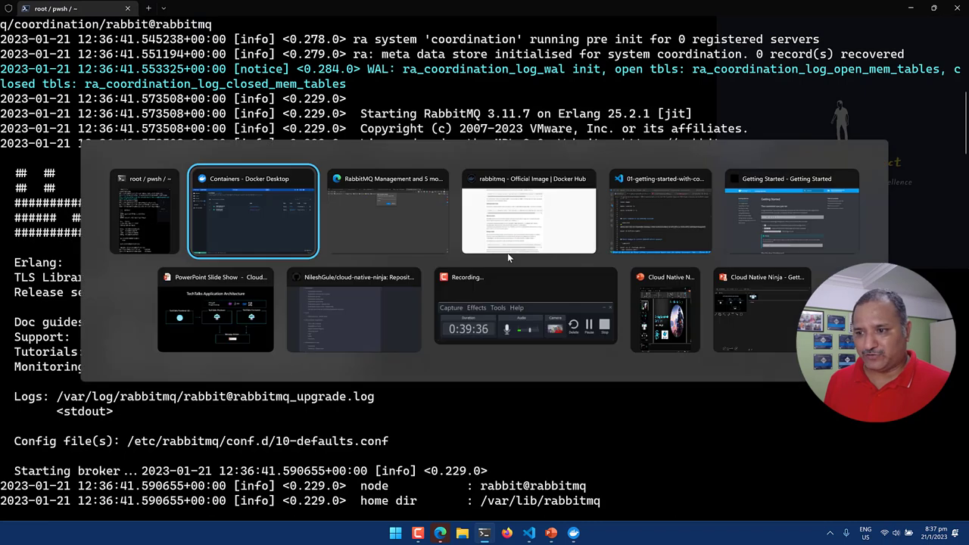
pyautogui.hotkey('alt', 'Tab')
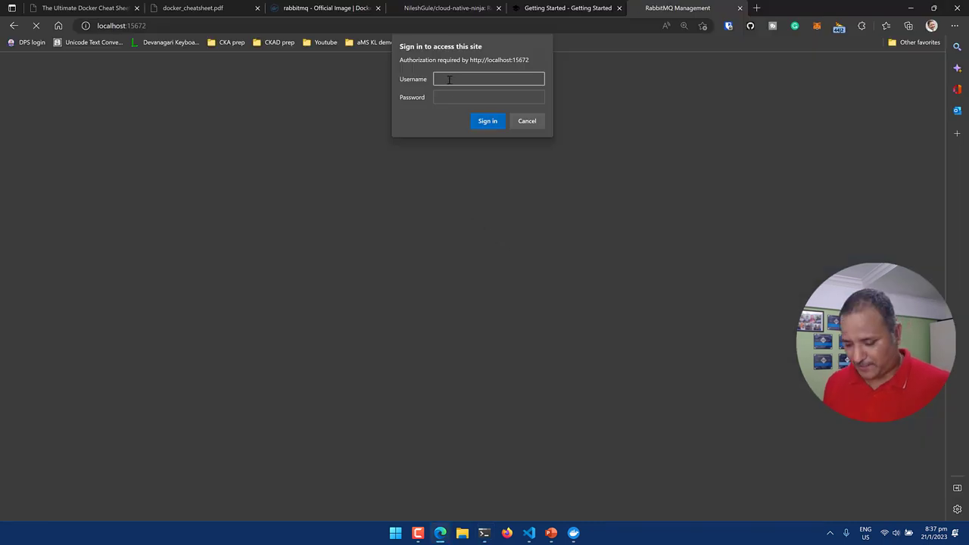
# Try signing in as guest/guest in the browser authentication prompt.
pyautogui.write('guest')
pyautogui.press('Tab')
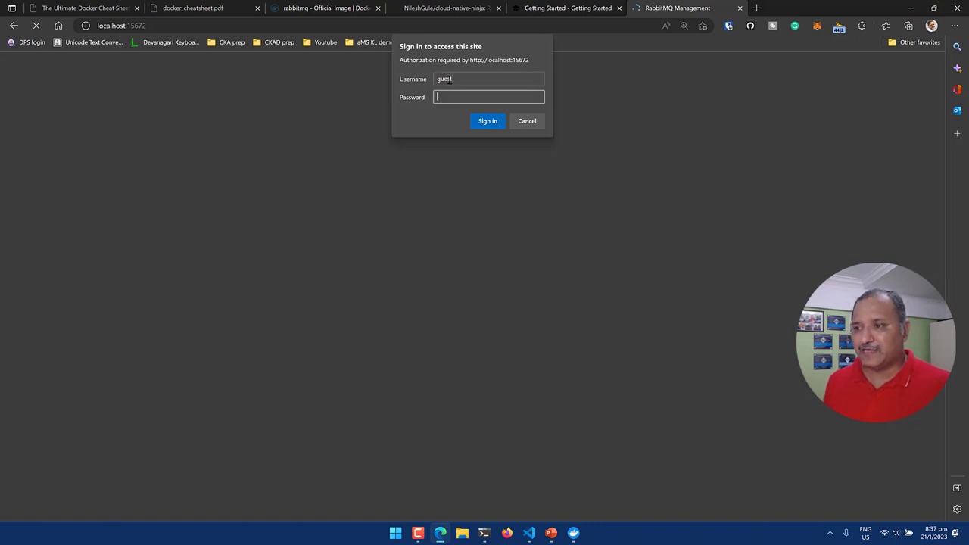
pyautogui.write('guest')
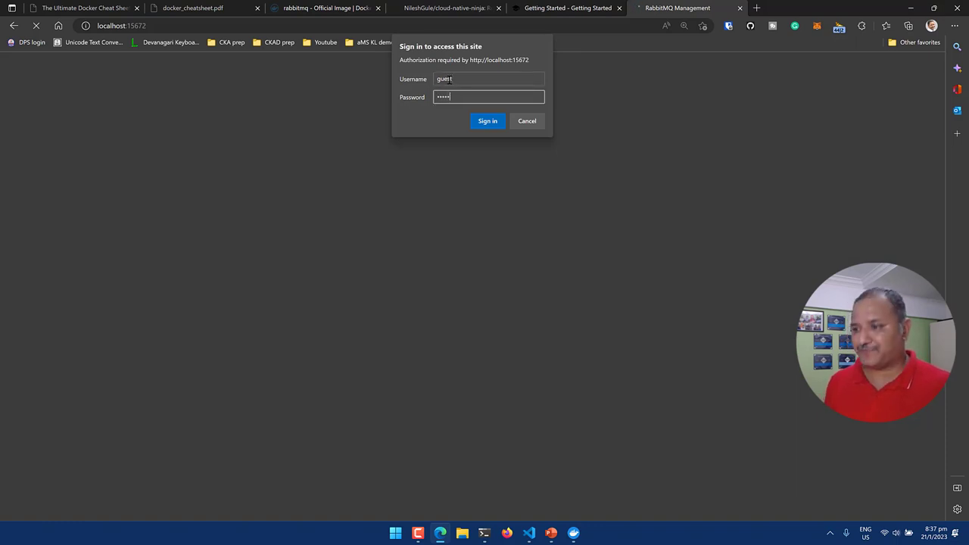
pyautogui.press('Return')
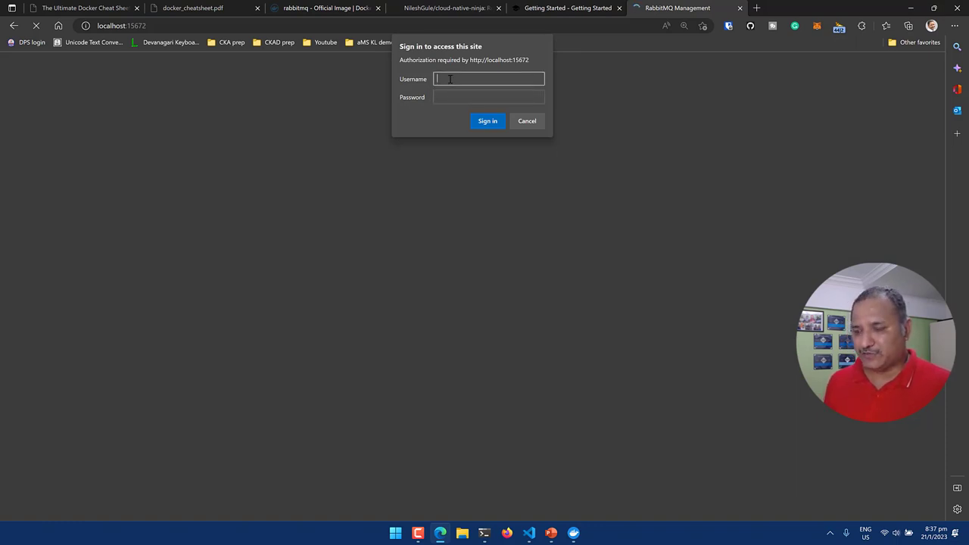
pyautogui.write('gues')
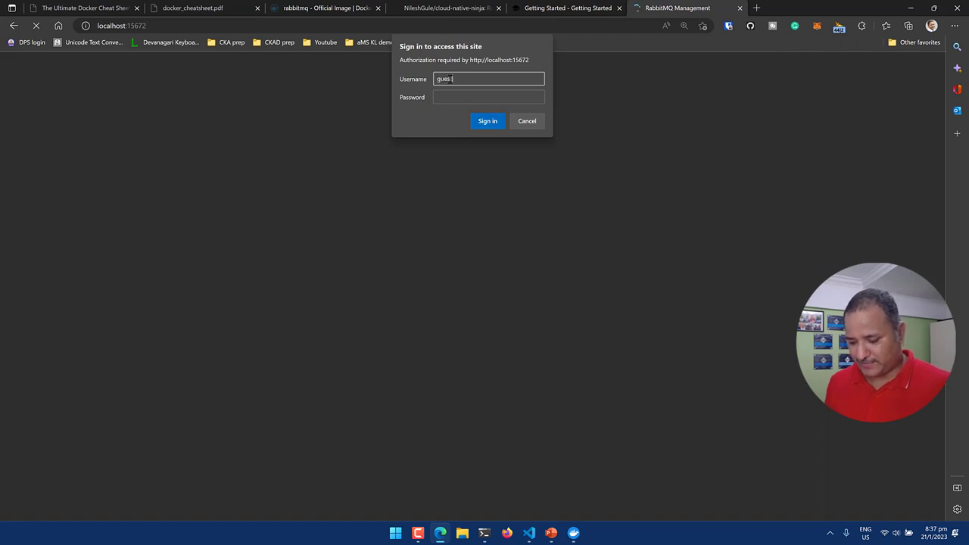
pyautogui.press('Tab')
pyautogui.write('gues')
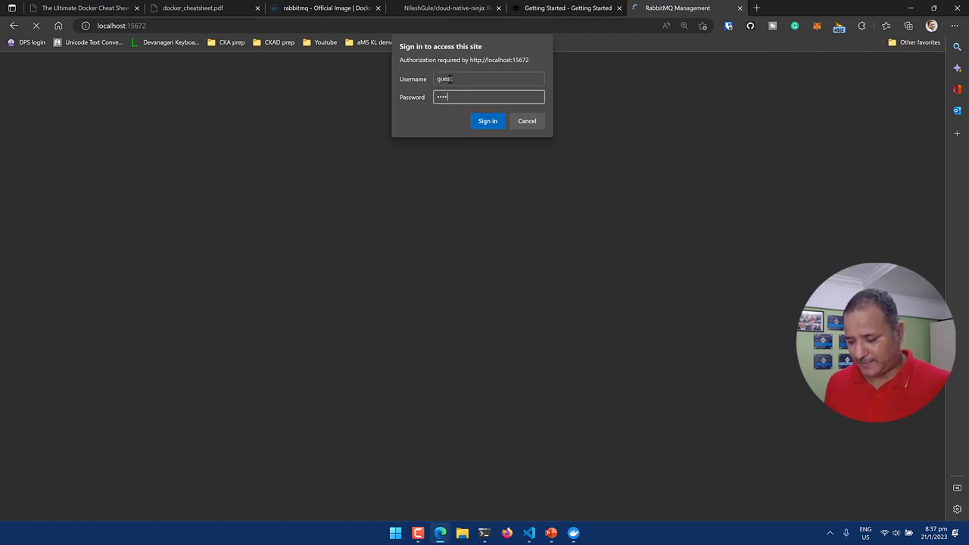
pyautogui.write('t')
pyautogui.press('Return')
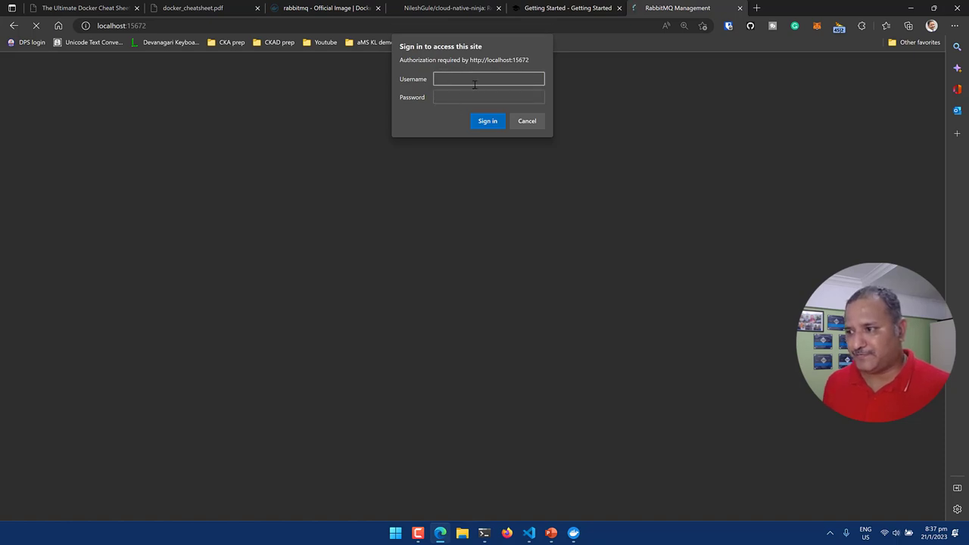
# Retry guest/guest, then cancel the browser sign-in prompt.
pyautogui.write('guest')
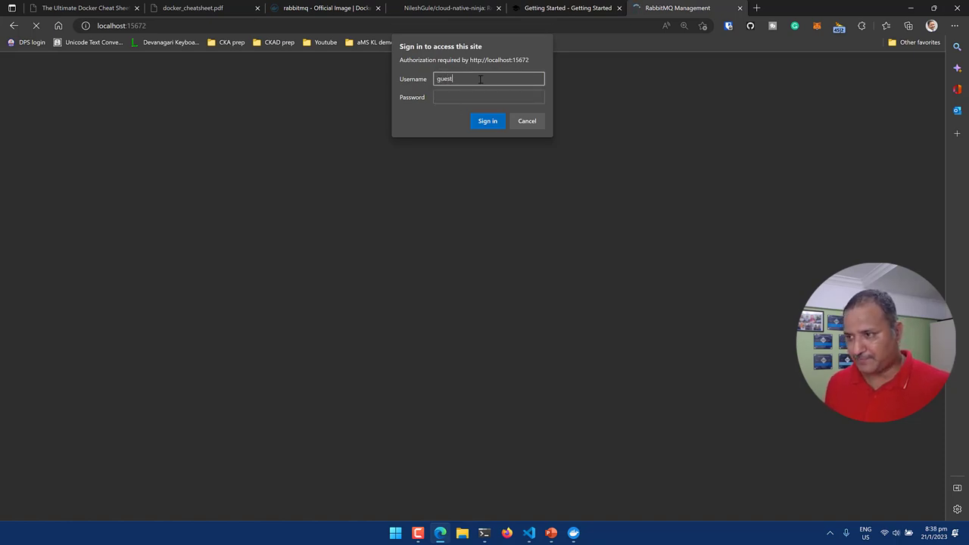
pyautogui.press('Tab')
pyautogui.write('gu')
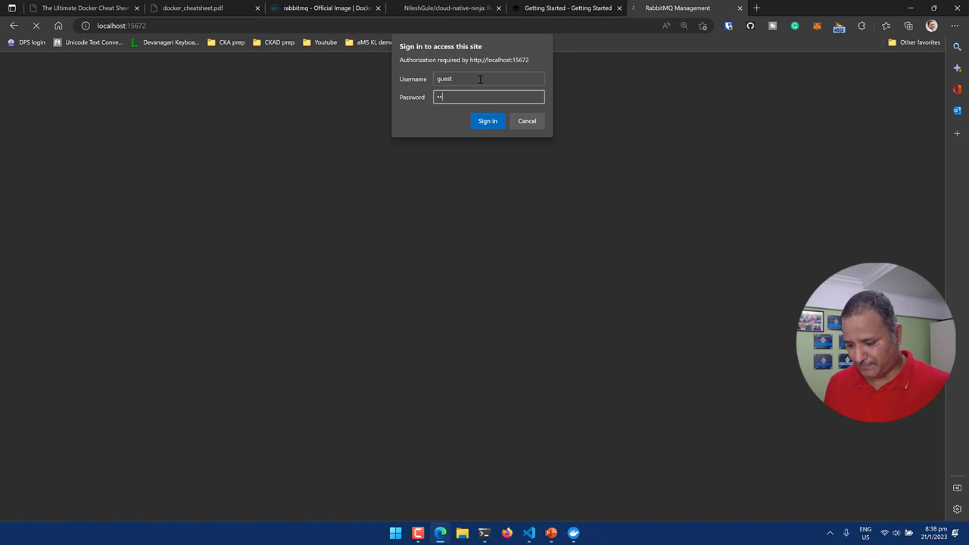
pyautogui.write('est')
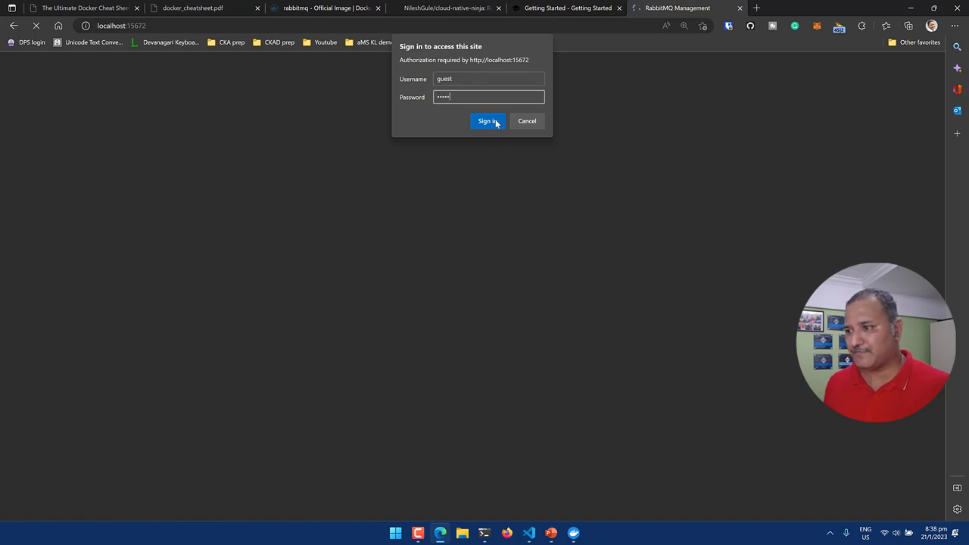
pyautogui.click(488, 121)
pyautogui.click(532, 122)
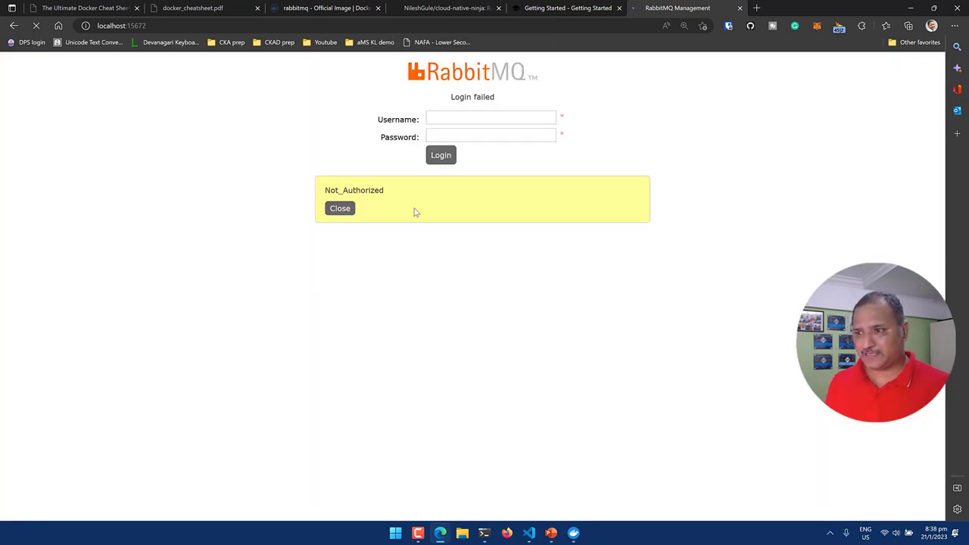
pyautogui.click(494, 121)
pyautogui.write('guest')
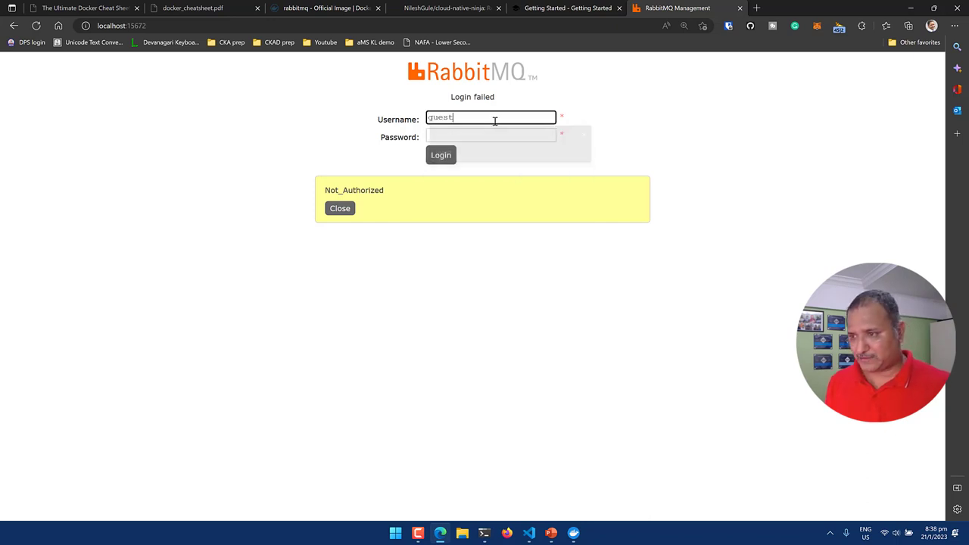
pyautogui.press('Tab')
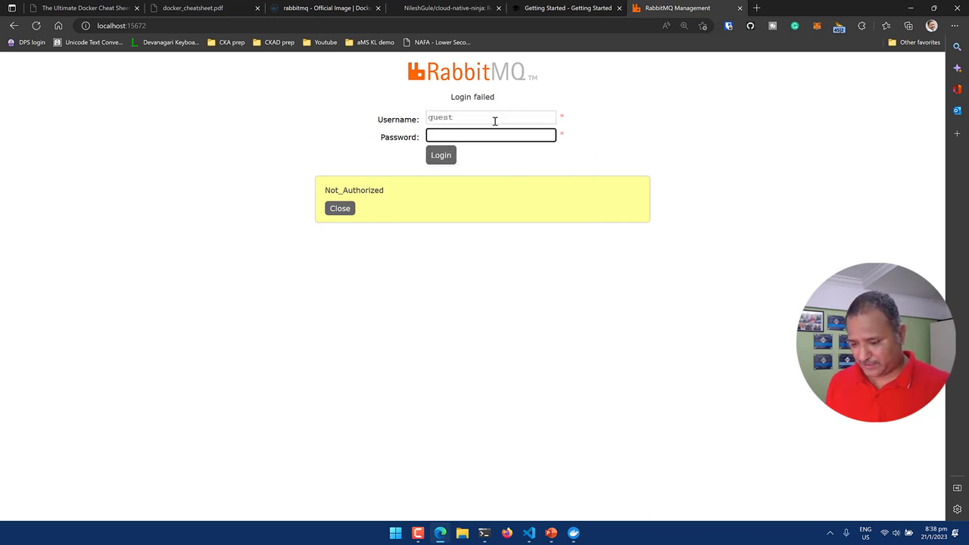
pyautogui.write('guest')
pyautogui.click(446, 157)
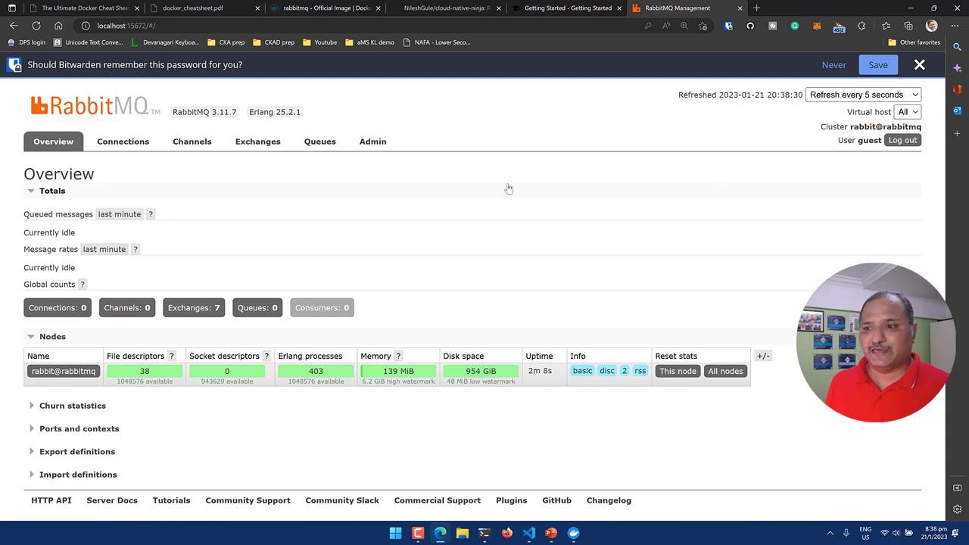
# Add a queue named techtalksqueue from the Queues page.
pyautogui.click(317, 150)
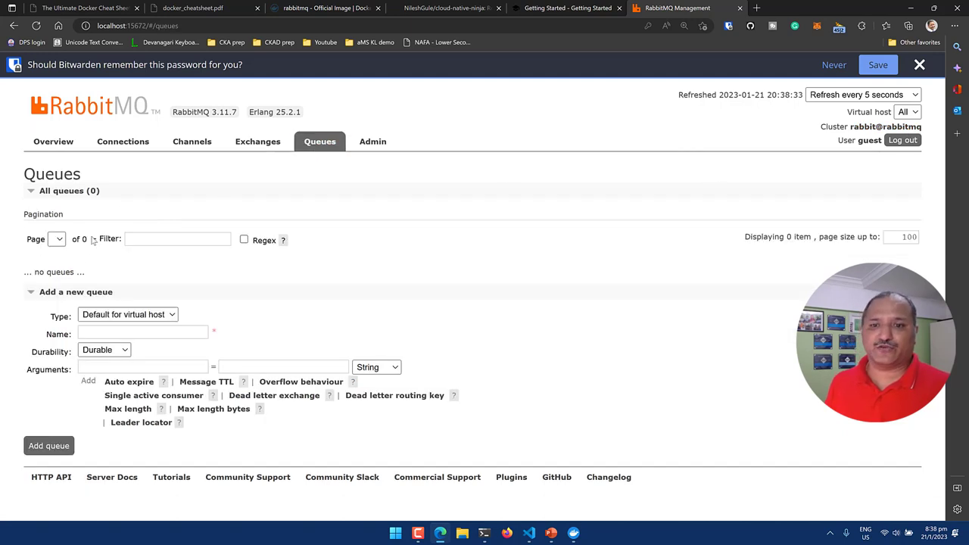
pyautogui.click(138, 332)
pyautogui.write('tech')
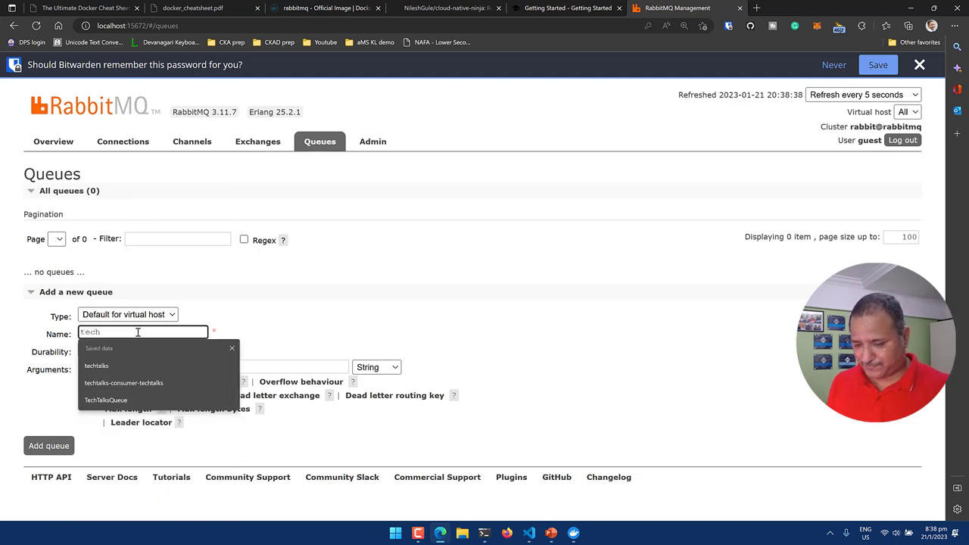
pyautogui.write('talksque')
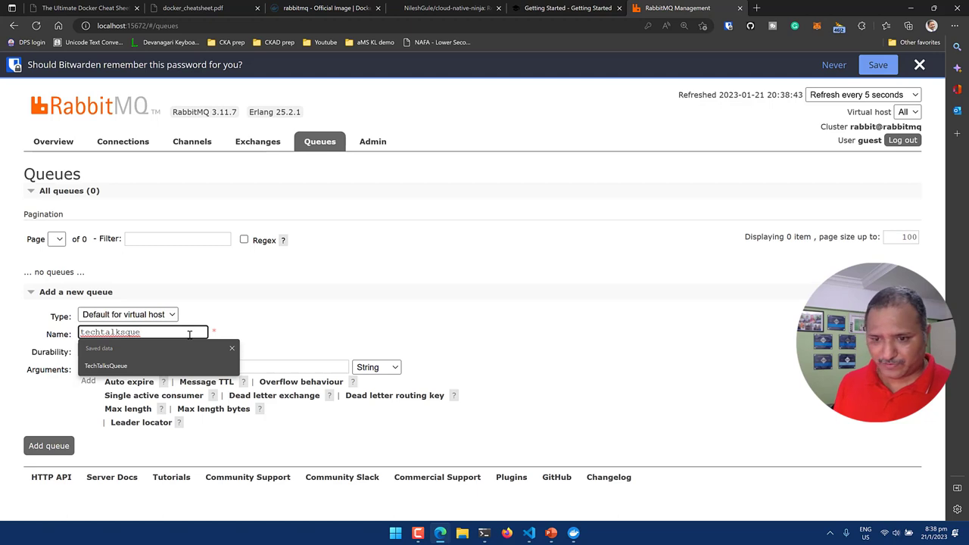
pyautogui.write('ue')
pyautogui.click(371, 328)
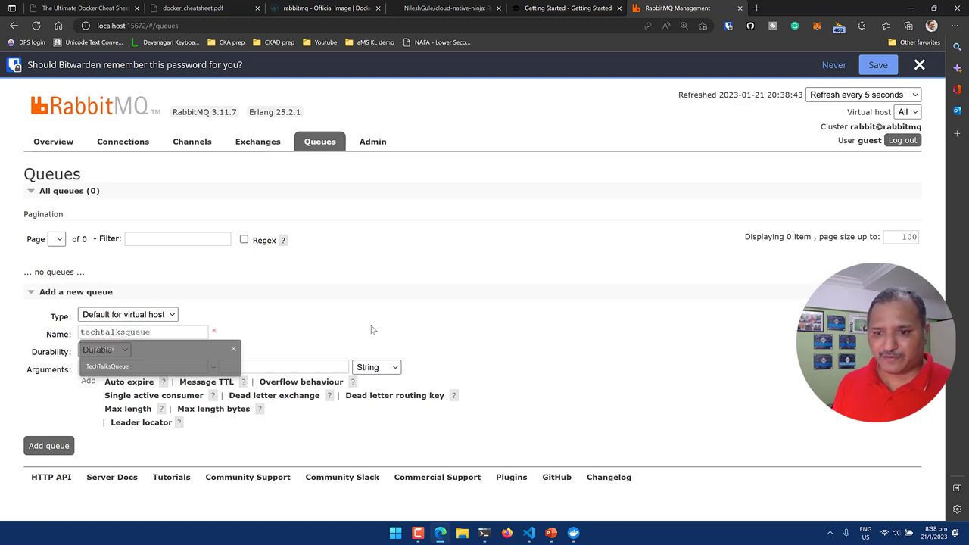
pyautogui.click(47, 443)
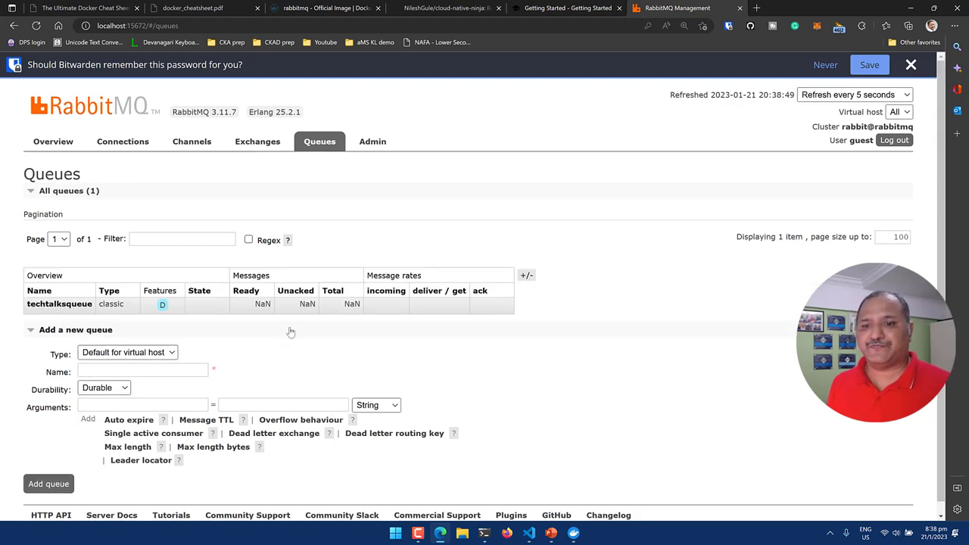
# Check the terminal logs, then dismiss the Bitwarden save-password bar.
pyautogui.hotkey('alt', 'Tab')
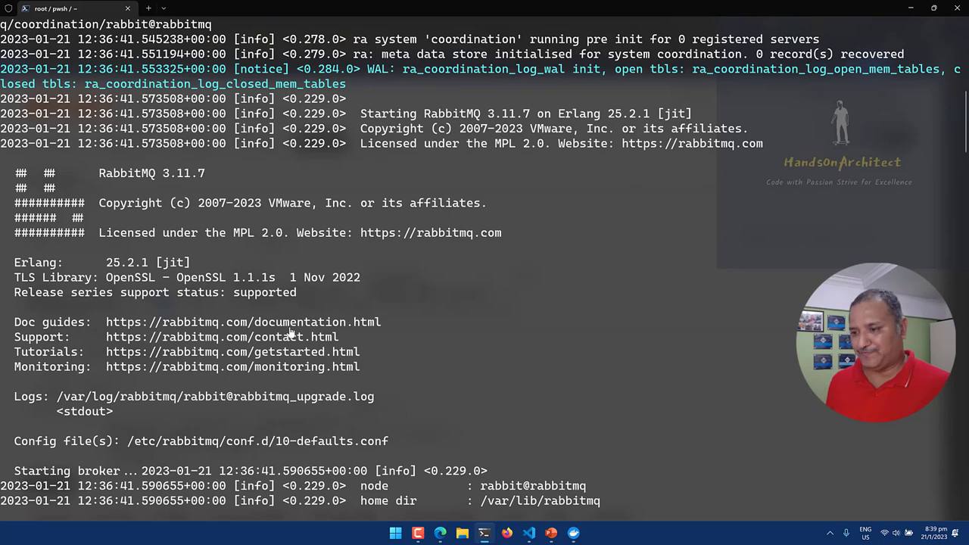
pyautogui.hotkey('alt', 'Tab')
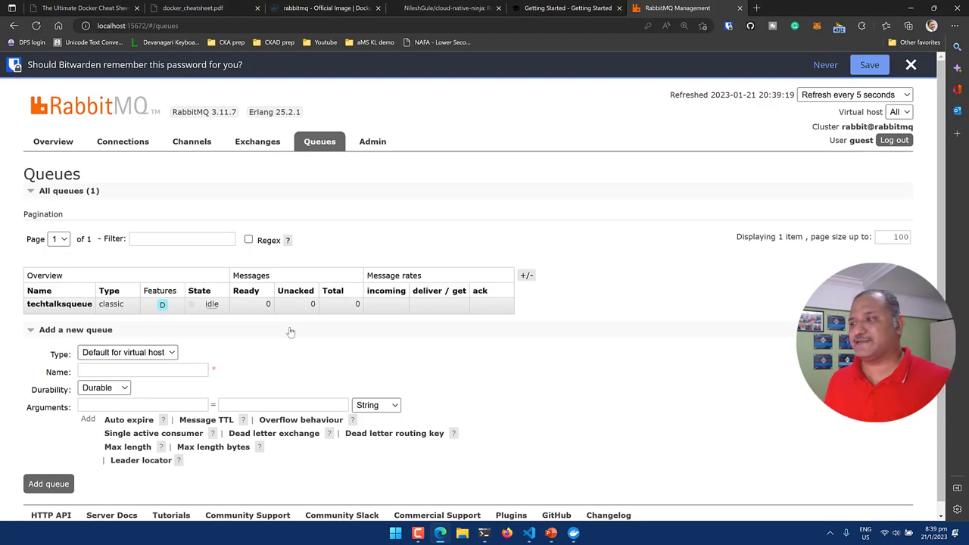
pyautogui.click(910, 64)
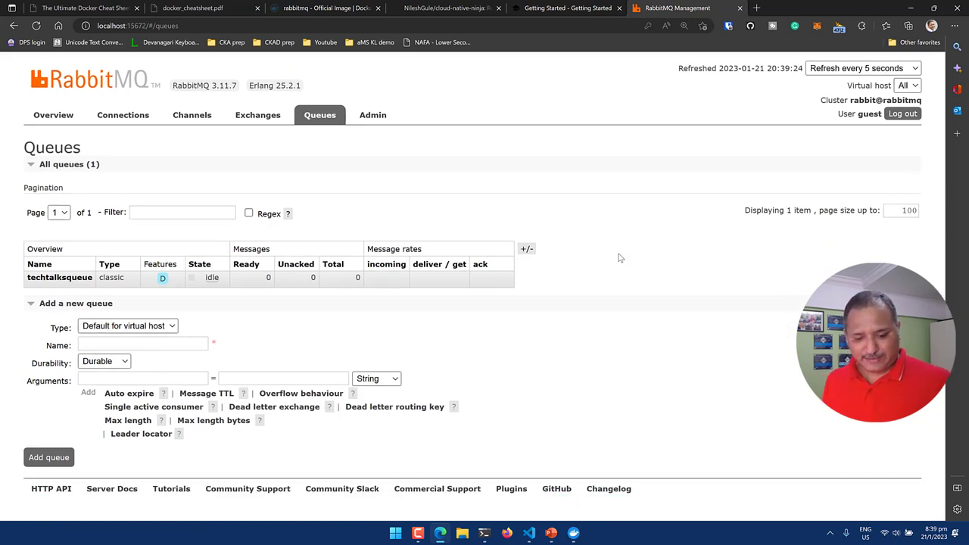
# Stop the RabbitMQ container with Ctrl+C and clear the screen with cls.
pyautogui.hotkey('alt', 'Tab')
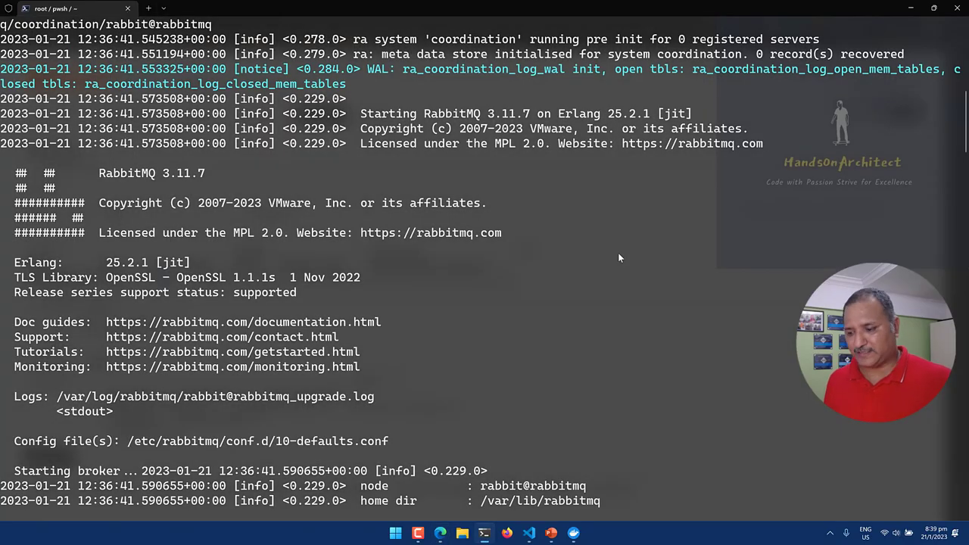
pyautogui.hotkey('ctrl', 'c')
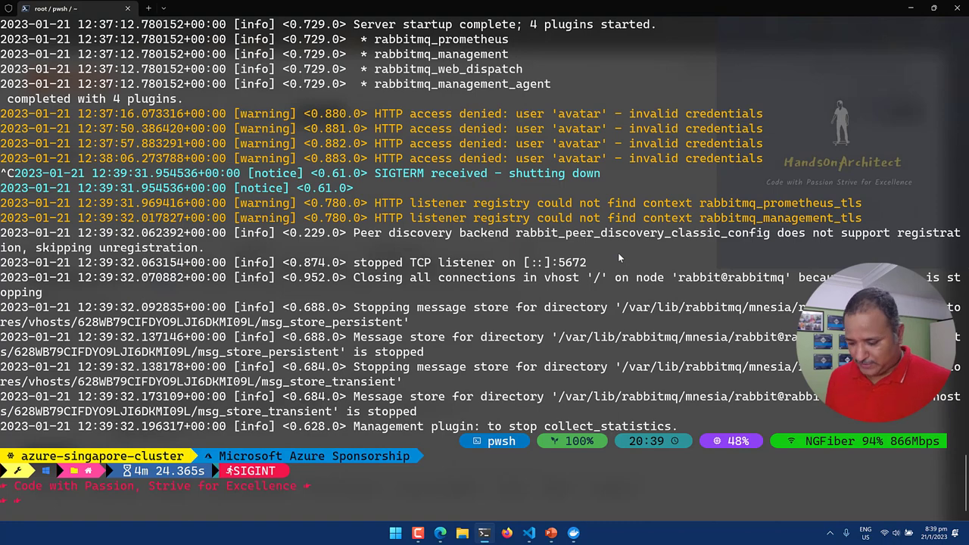
pyautogui.write('cls')
pyautogui.press('Return')
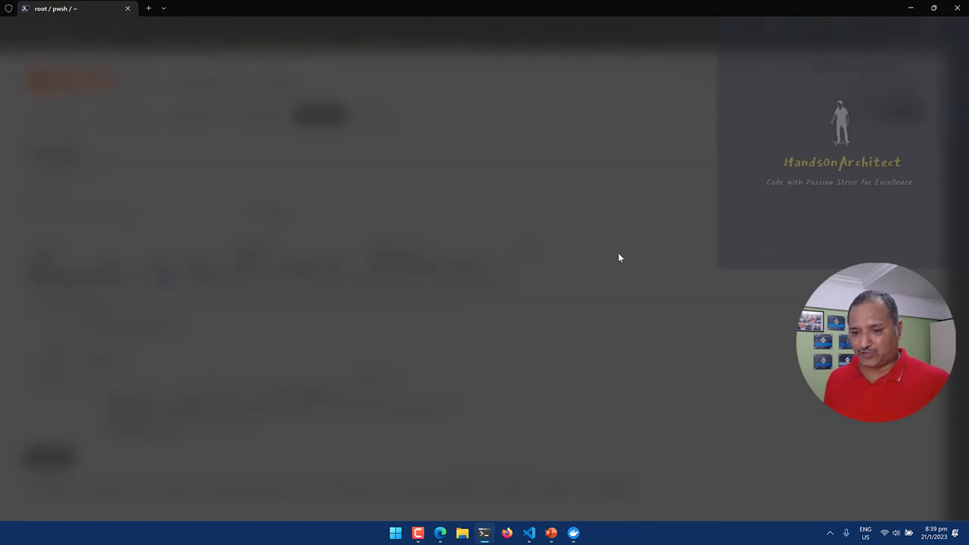
# Verify Docker Desktop shows only determined_hermann from docker/getting-started remaining.
pyautogui.hotkey('alt', 'Tab')
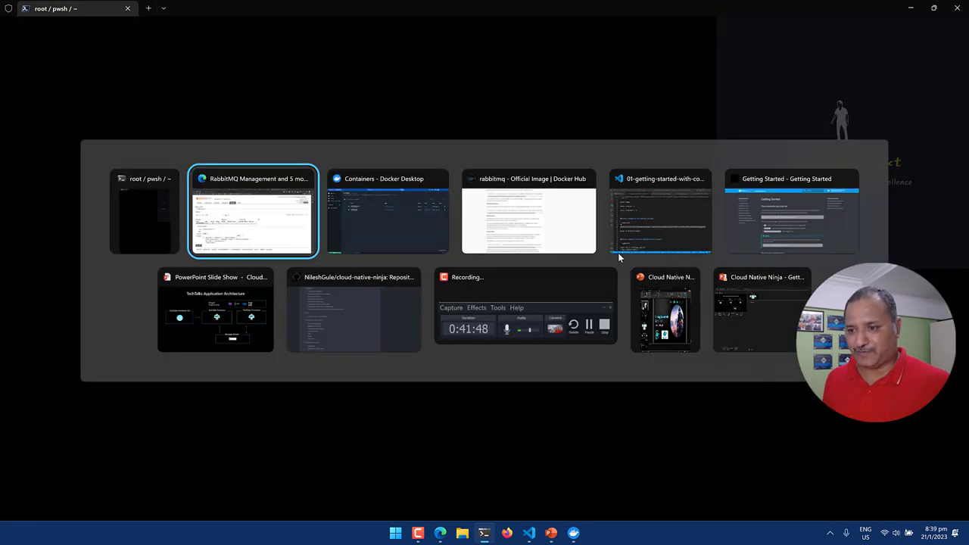
pyautogui.hotkey('alt', 'Tab')
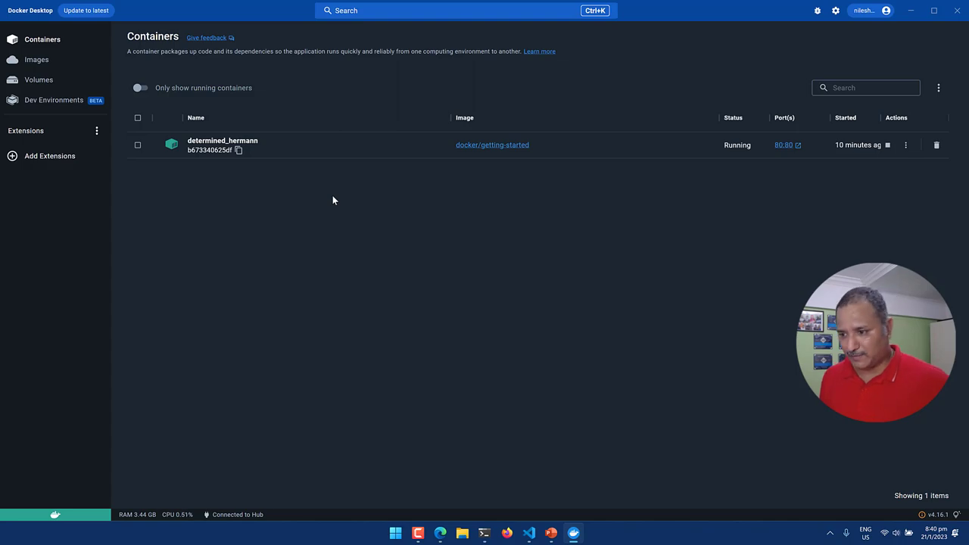
pyautogui.hotkey('alt', 'Tab')
pyautogui.hotkey('alt', 'Tab')
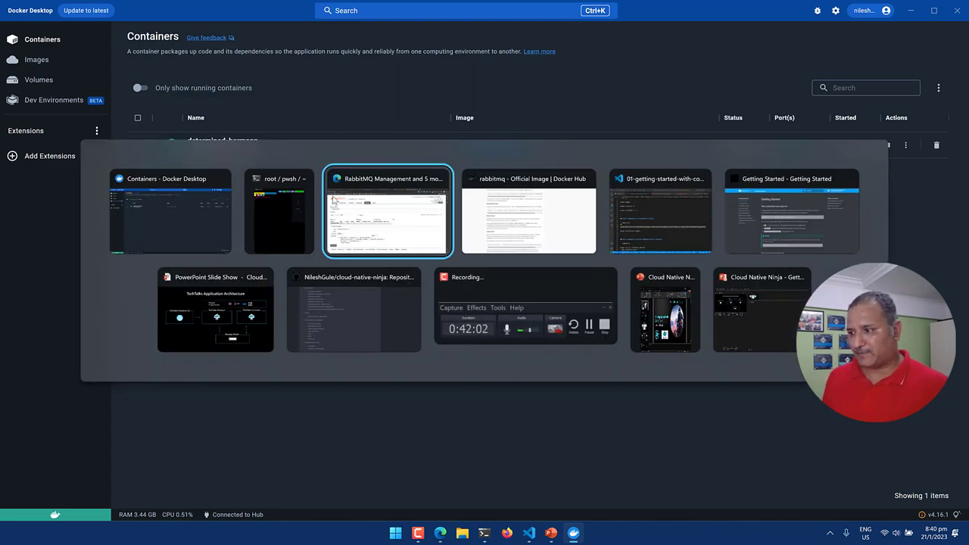
pyautogui.hotkey('alt', 'Tab')
pyautogui.hotkey('alt', 'Tab')
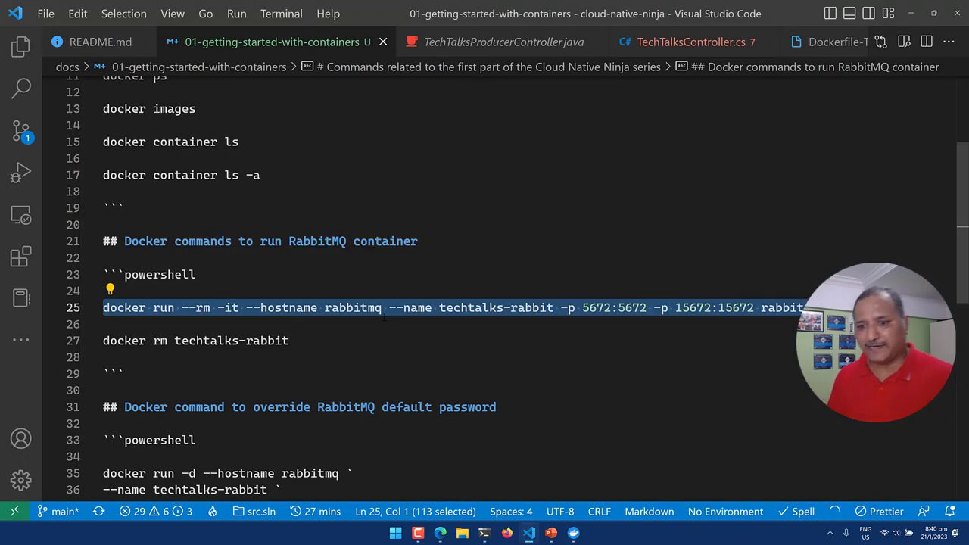
# Select the custom-credentials docker run command on lines 35–41 of the VS Code notes.
pyautogui.scroll(-2, 391, 331)
pyautogui.scroll(-7, 392, 331)
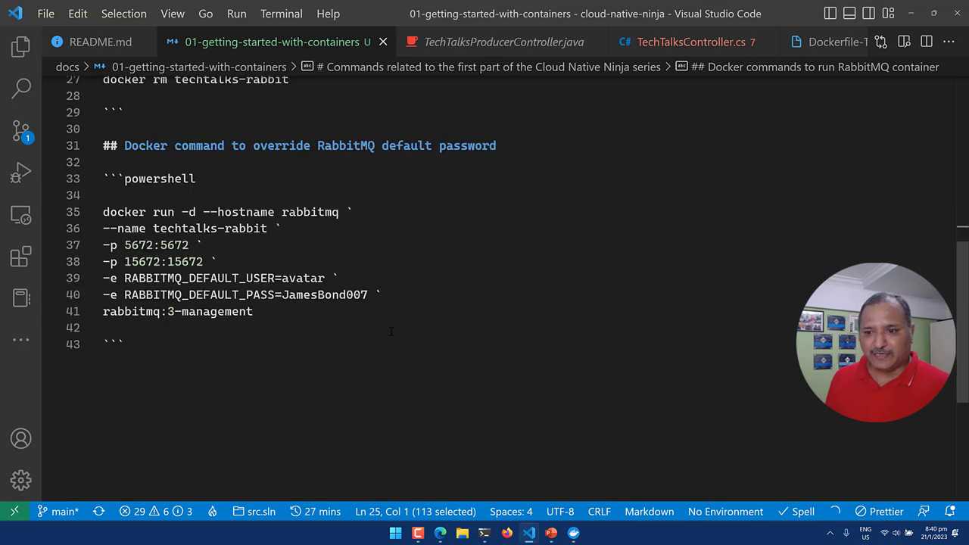
pyautogui.scroll(2, 260, 222)
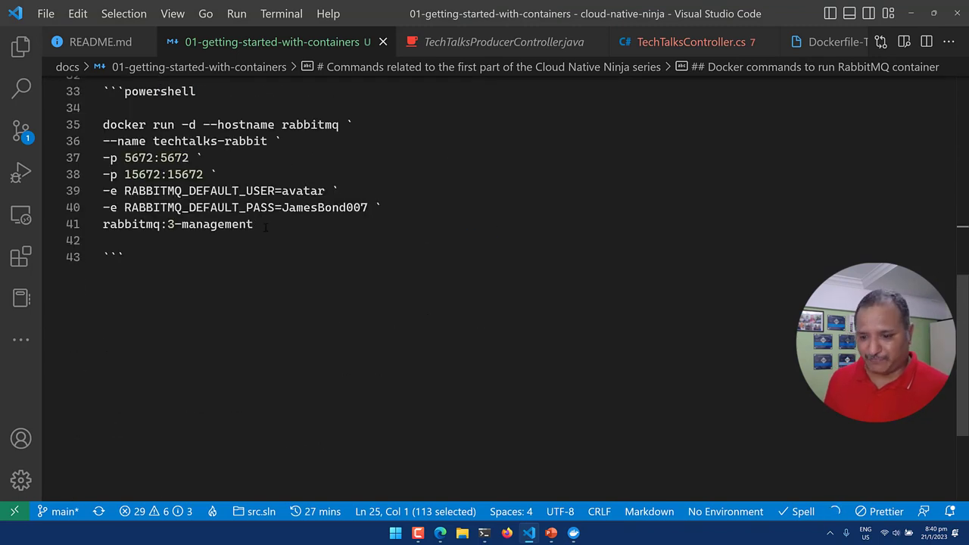
pyautogui.click(265, 227)
pyautogui.hotkey('shift', 'Home')
pyautogui.hotkey('shift', 'Up')
pyautogui.hotkey('shift', 'Up')
pyautogui.hotkey('shift', 'Up')
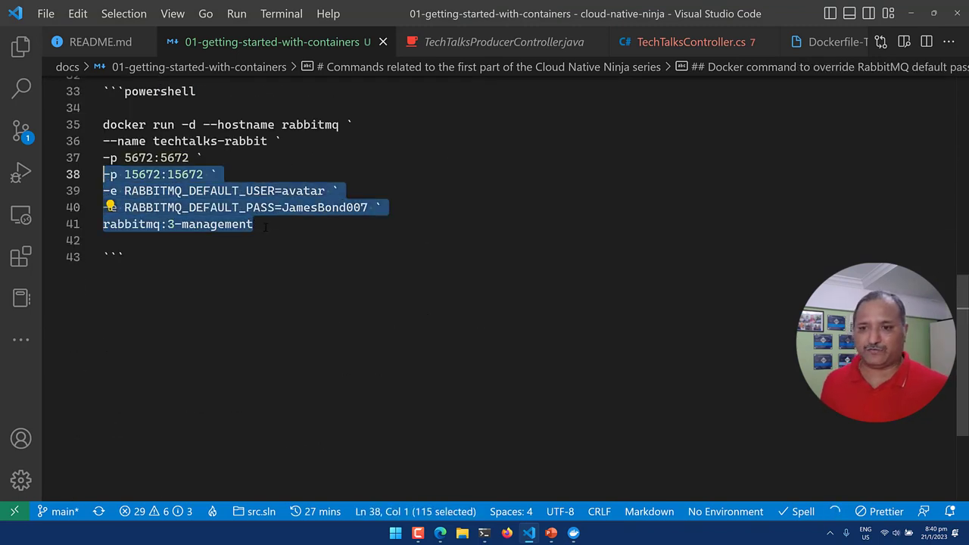
pyautogui.hotkey('shift', 'Up')
pyautogui.hotkey('shift', 'Up')
pyautogui.hotkey('shift', 'Up')
pyautogui.hotkey('shift', 'Up')
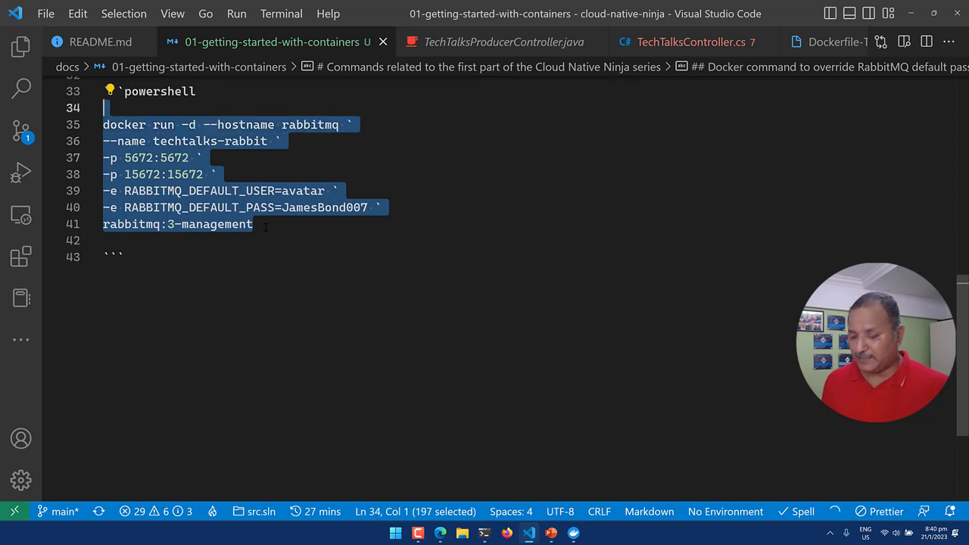
pyautogui.hotkey('shift', 'Down')
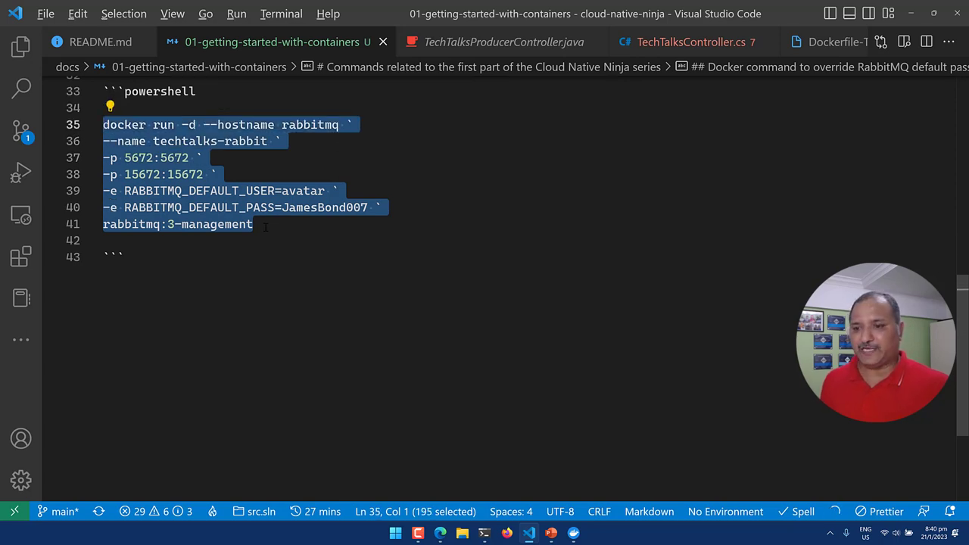
pyautogui.hotkey('alt', 'Tab')
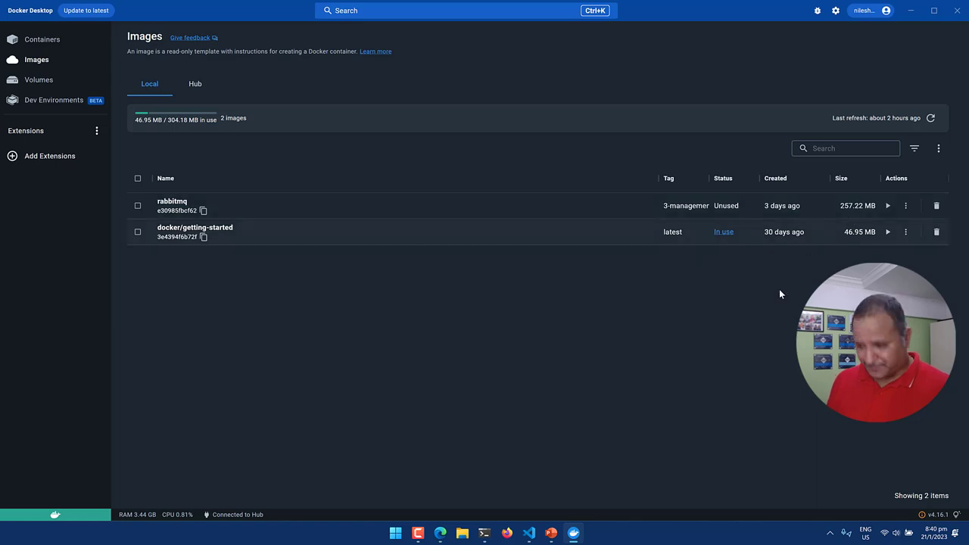
pyautogui.hotkey('alt', 'Tab')
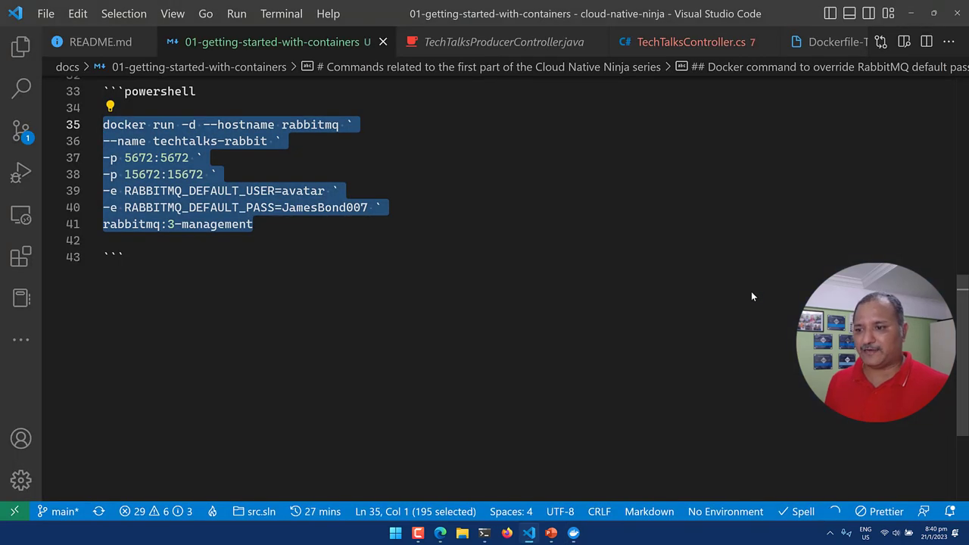
pyautogui.hotkey('alt', 'Tab')
pyautogui.hotkey('alt', 'Tab')
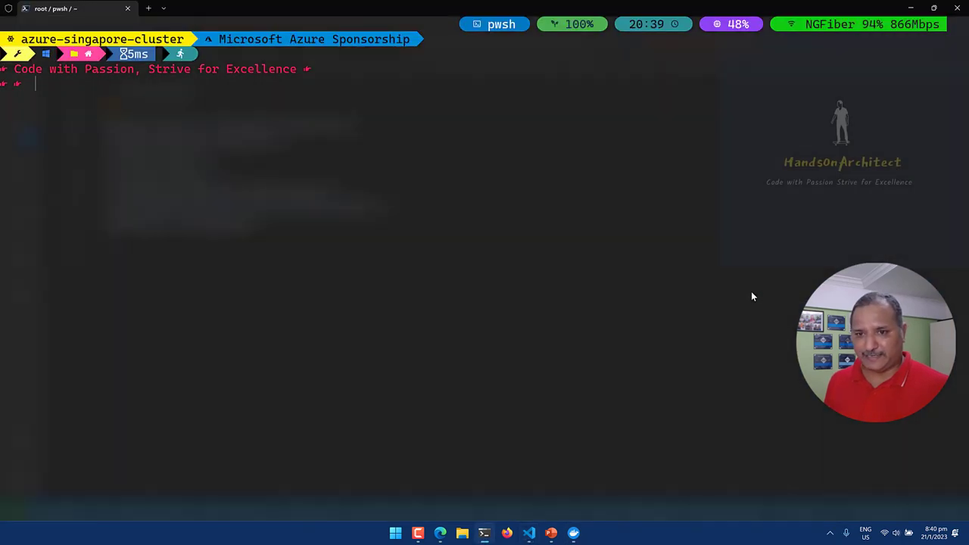
# Paste and run the multi-line docker run, starting techtalks-rabbit detached with custom credentials.
pyautogui.hotkey('ctrl', 'v')
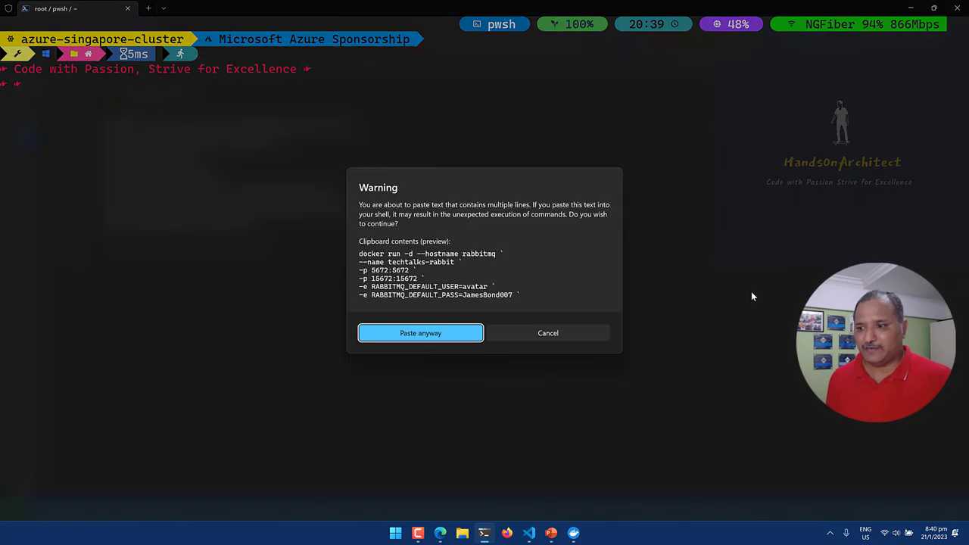
pyautogui.press('Escape')
pyautogui.write('docker run -d --hostname rabbitmq `')
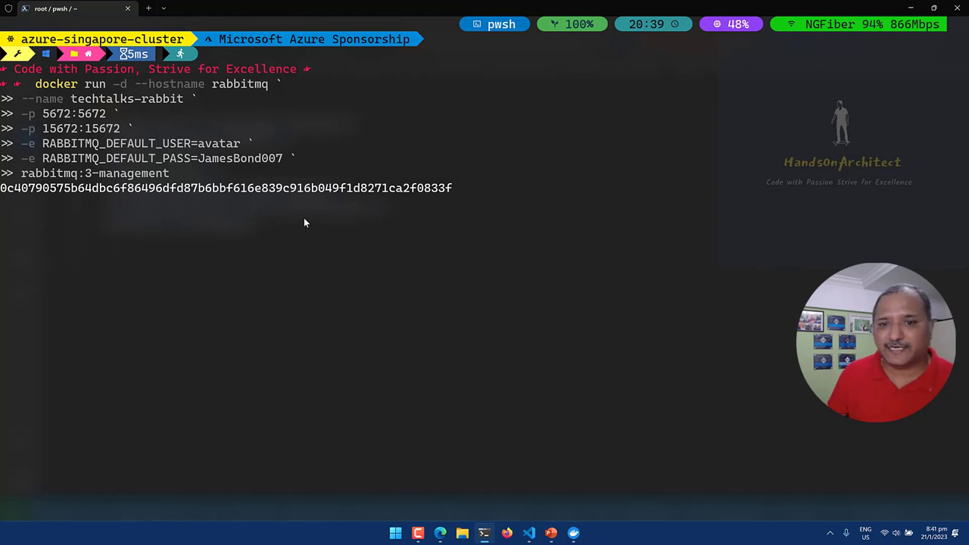
pyautogui.hotkey('alt', 'Tab')
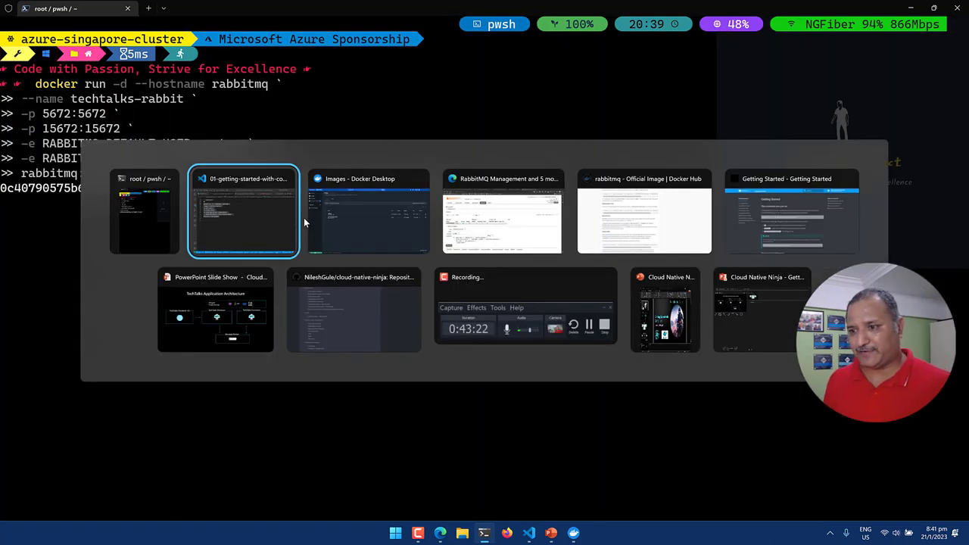
# Open the management UI from the 15672:15672 port link and close the old RabbitMQ tab.
pyautogui.hotkey('alt', 'Tab')
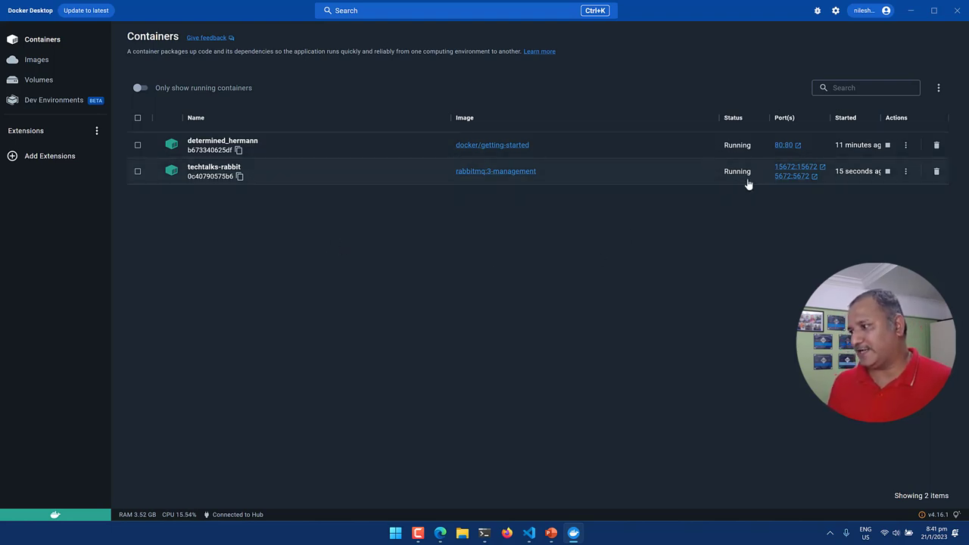
pyautogui.click(787, 169)
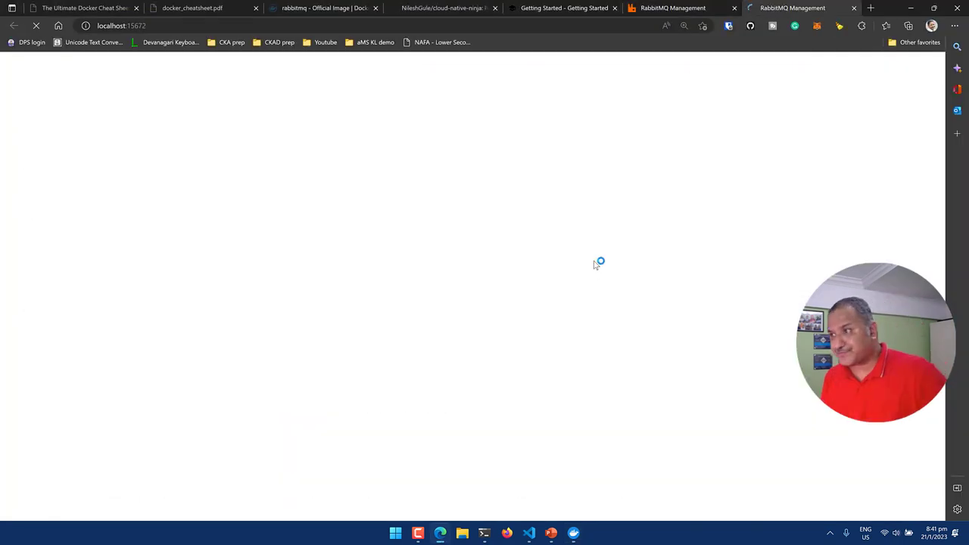
pyautogui.click(733, 8)
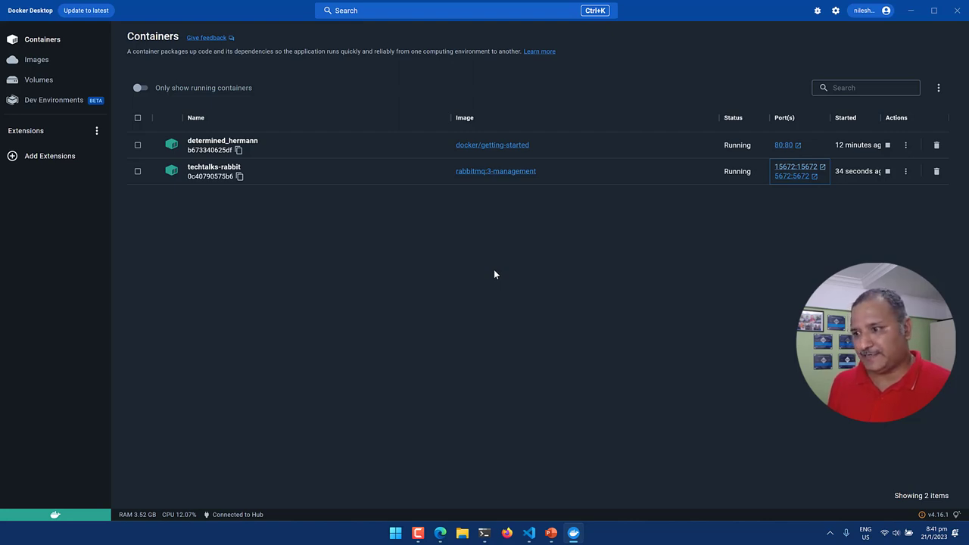
pyautogui.hotkey('alt', 'Tab')
pyautogui.hotkey('alt', 'Tab')
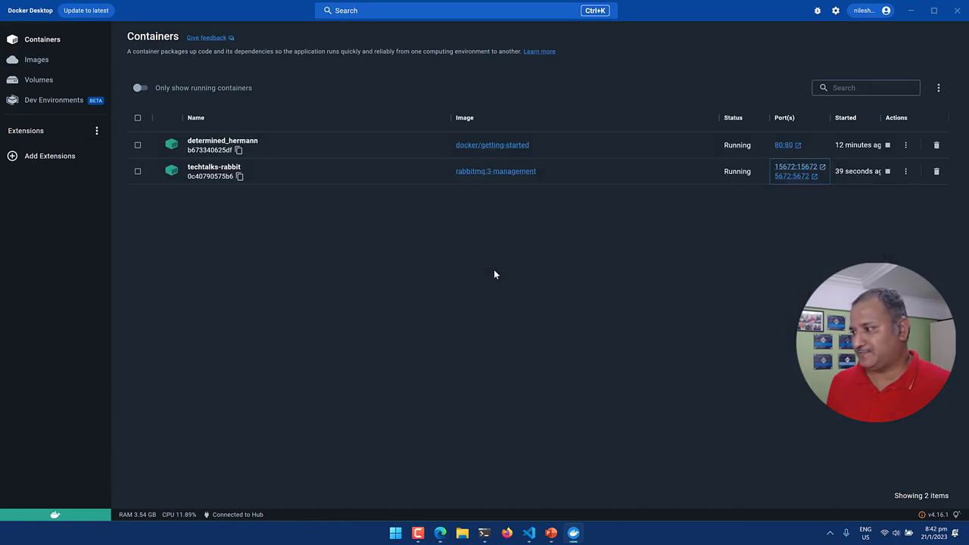
pyautogui.hotkey('alt', 'Tab')
pyautogui.hotkey('alt', 'Tab')
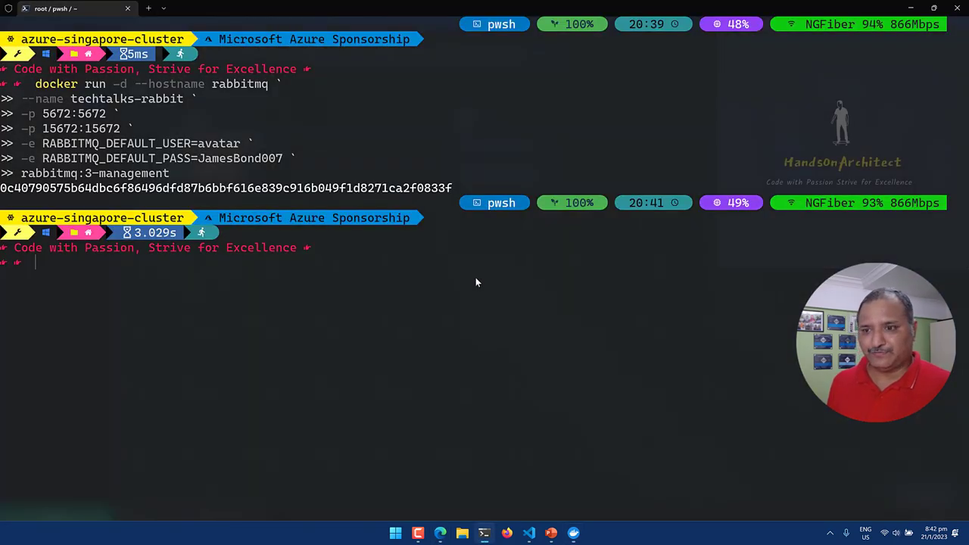
pyautogui.hotkey('alt', 'Tab')
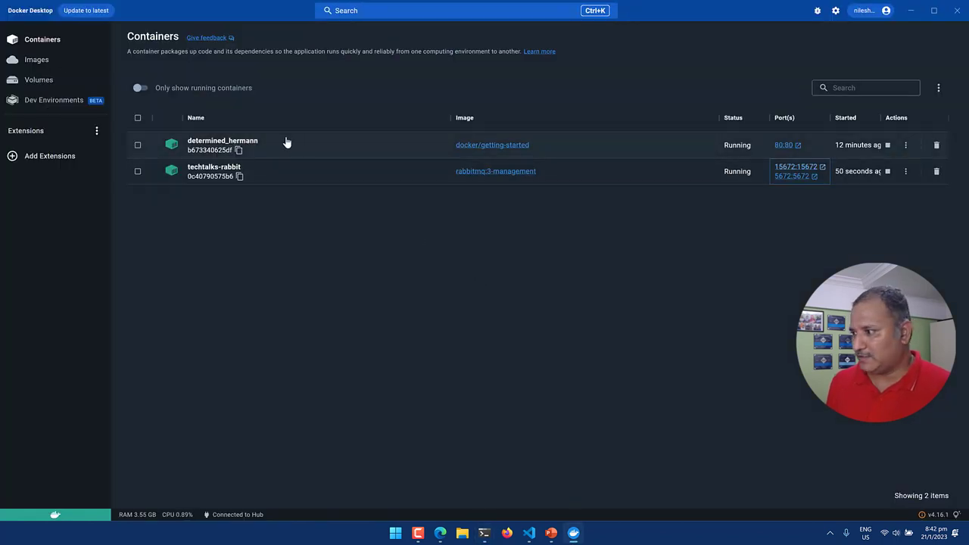
# Open the techtalks-rabbit container's logs and highlight the 'Created user' and 4-plugin startup lines.
pyautogui.click(212, 173)
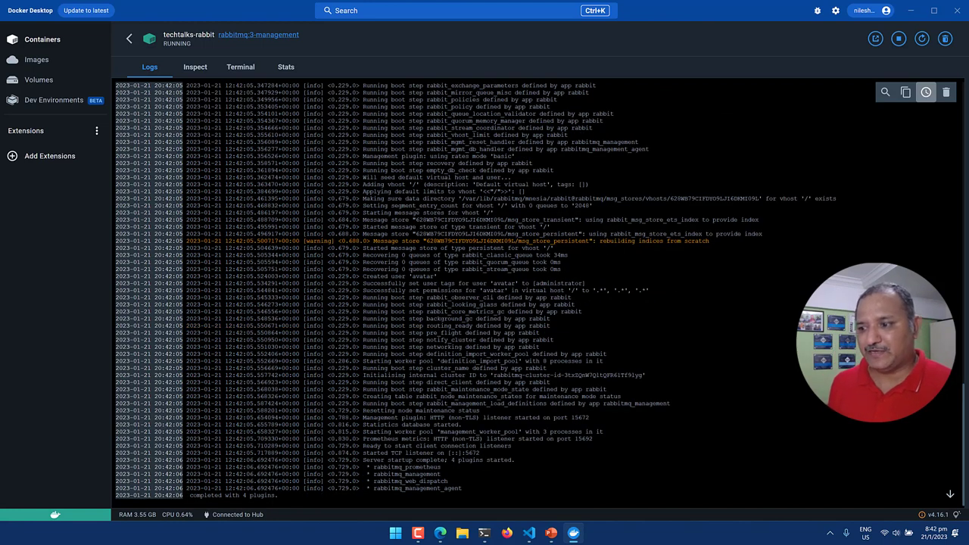
pyautogui.moveTo(356, 277); pyautogui.dragTo(447, 277)
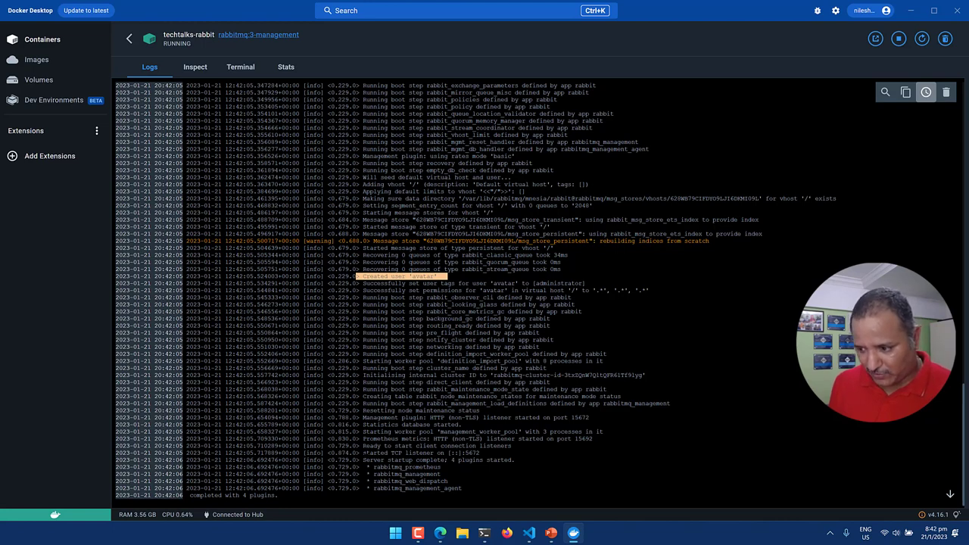
pyautogui.moveTo(365, 459); pyautogui.dragTo(507, 480)
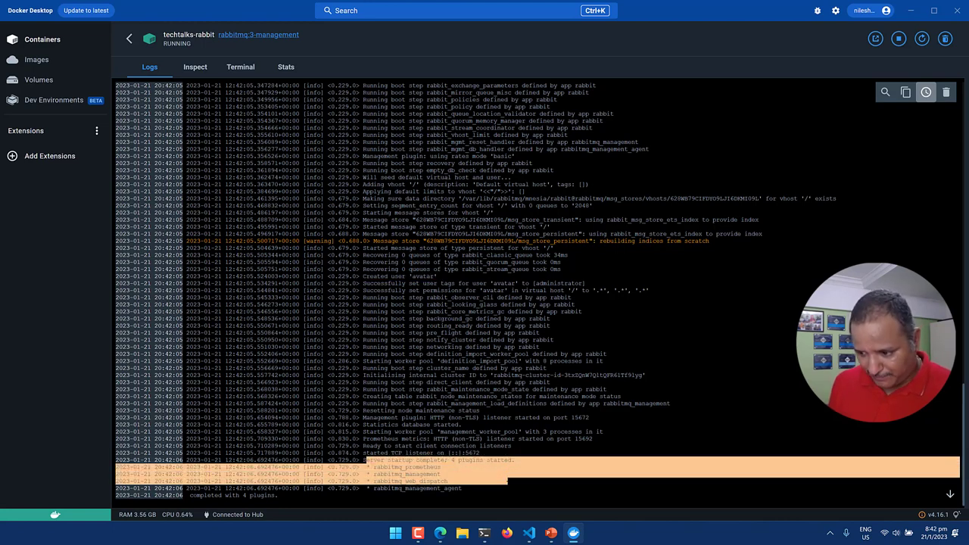
pyautogui.click(508, 481)
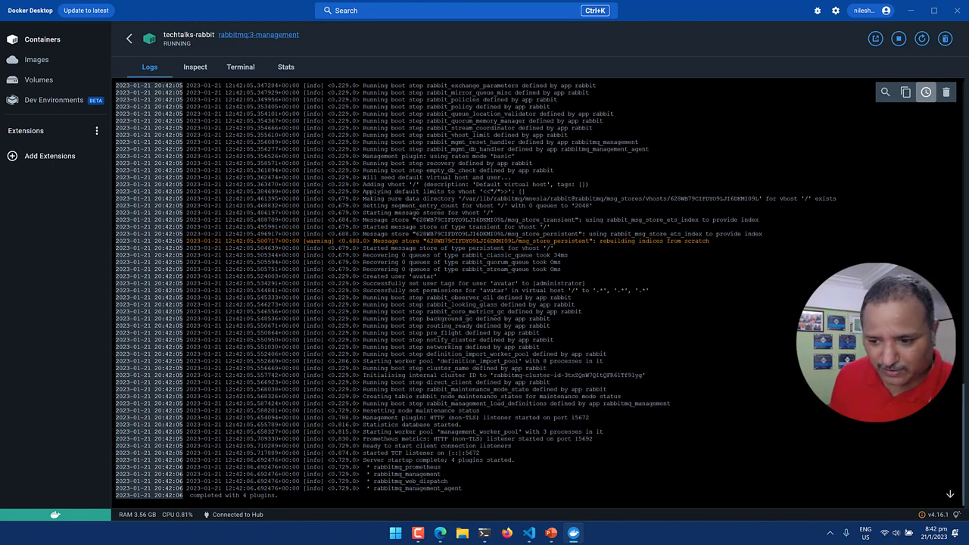
# In Edge, submit the custom username and password in the browser sign-in prompt, then dismiss it.
pyautogui.hotkey('alt', 'Tab')
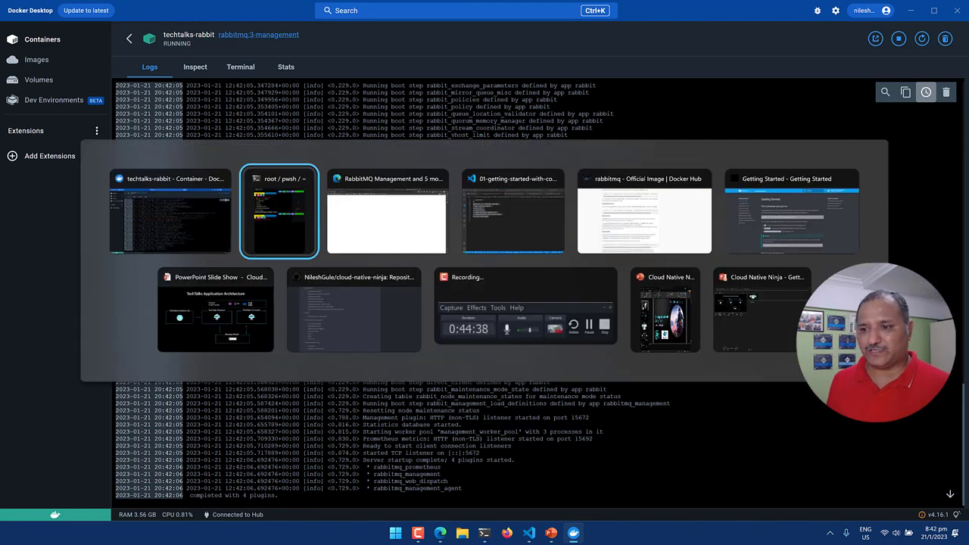
pyautogui.hotkey('alt', 'Tab')
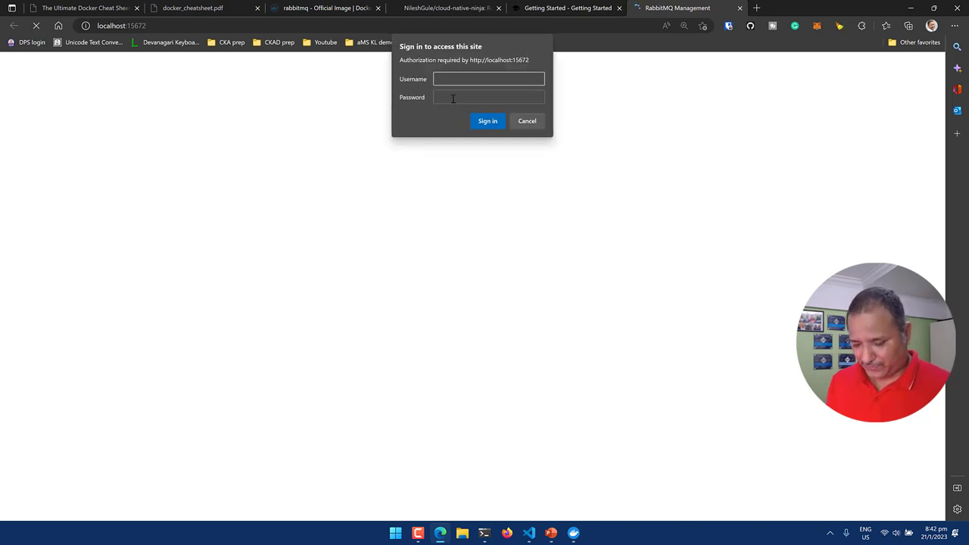
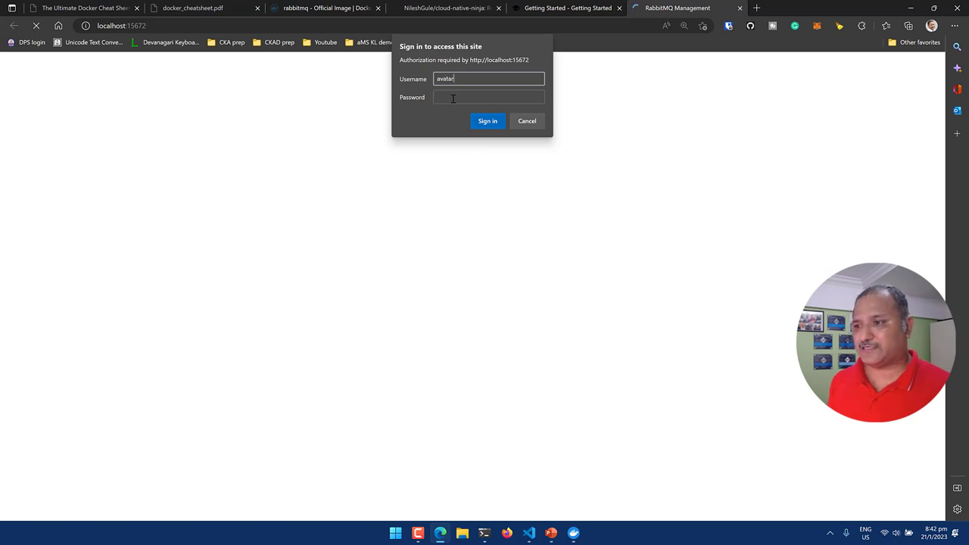
pyautogui.click(452, 98)
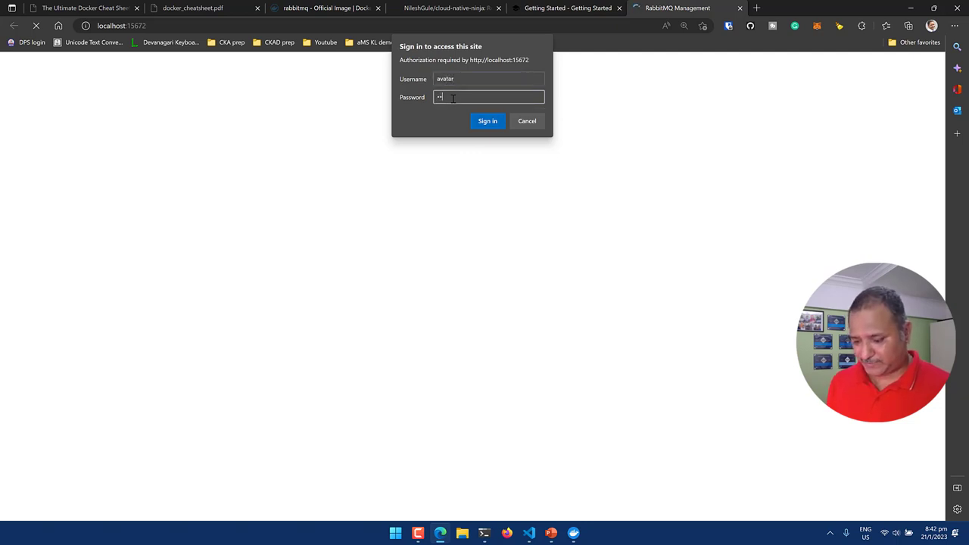
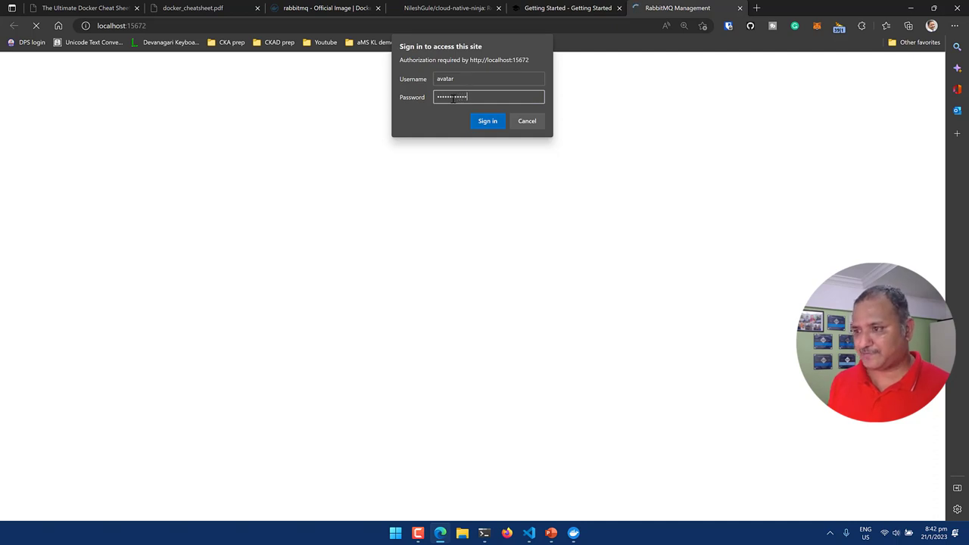
pyautogui.press('Return')
pyautogui.click(527, 121)
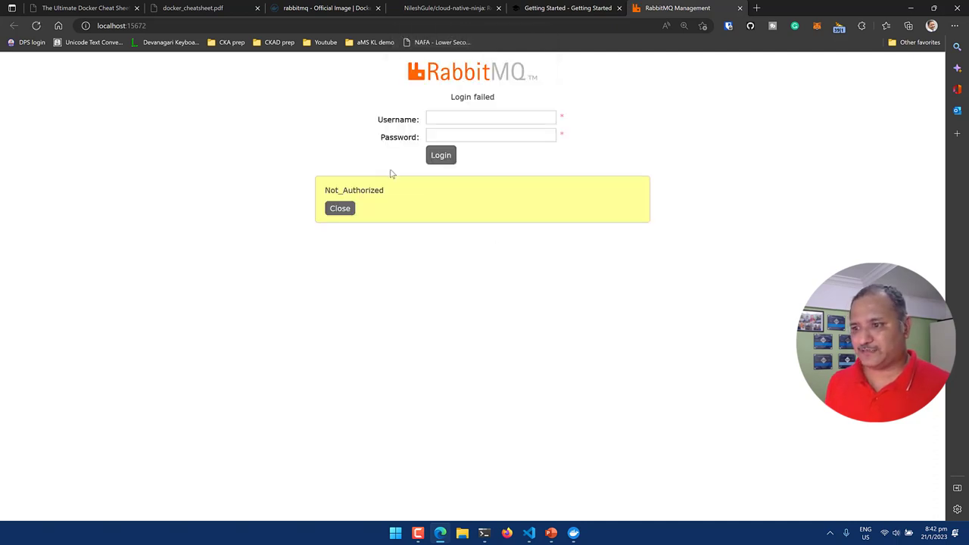
# Re-enter the custom username and a password on the RabbitMQ Management login page.
pyautogui.click(446, 117)
pyautogui.write('avatar')
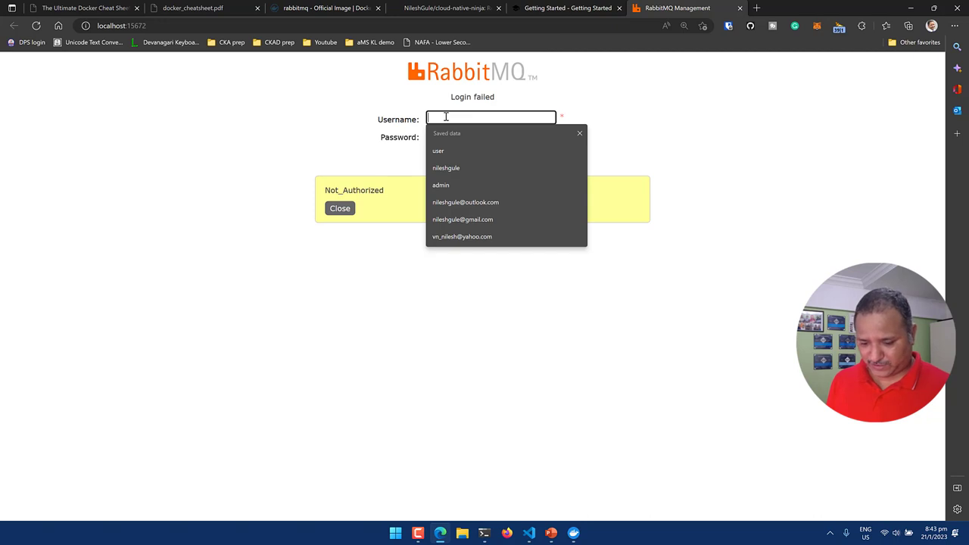
pyautogui.press('Tab')
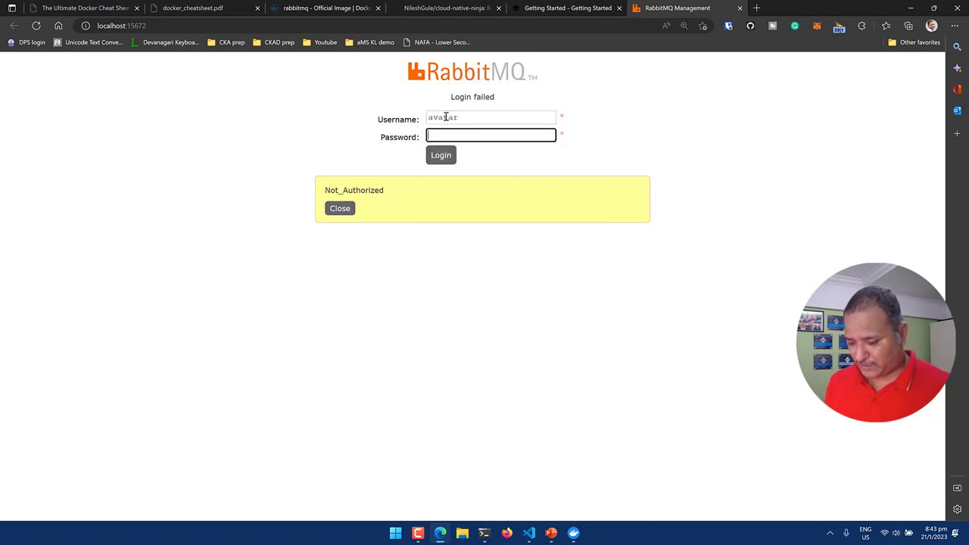
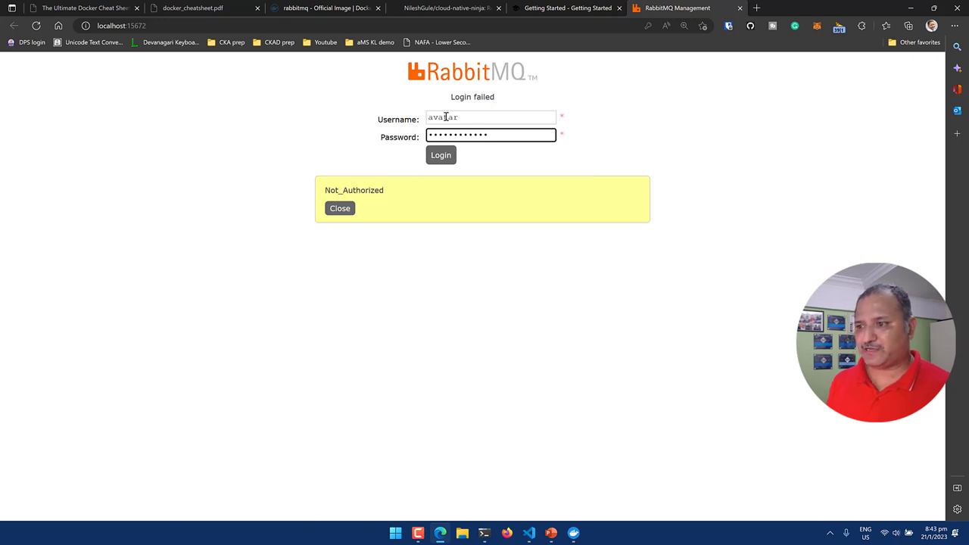
# Log in as the custom user and confirm the Queues page lists zero queues.
pyautogui.click(443, 155)
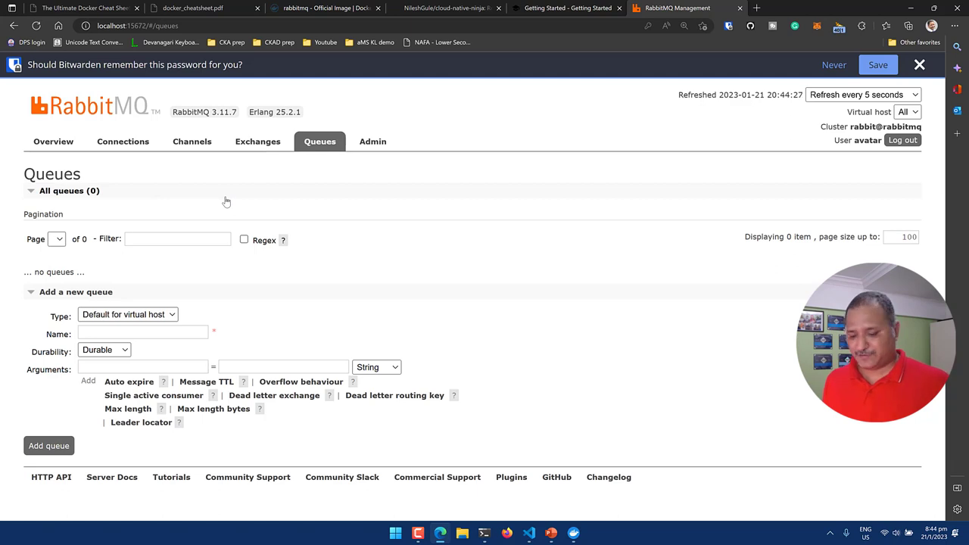
pyautogui.hotkey('alt', 'Tab')
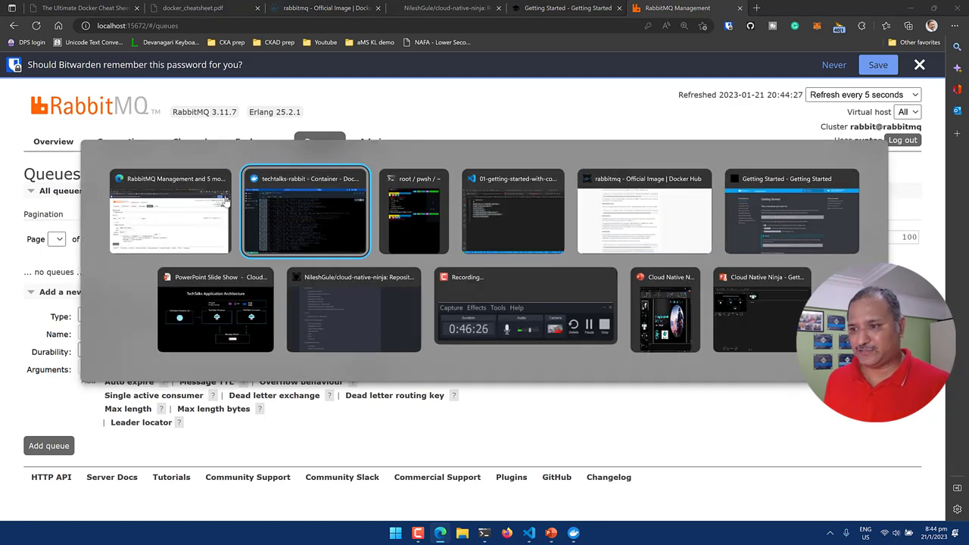
# Return to the PowerPoint slide show and advance to the Docker Architecture slide.
pyautogui.hotkey('alt', 'Tab')
pyautogui.hotkey('alt', 'Tab')
pyautogui.hotkey('alt', 'Tab')
pyautogui.hotkey('alt', 'Tab')
pyautogui.hotkey('alt', 'Tab')
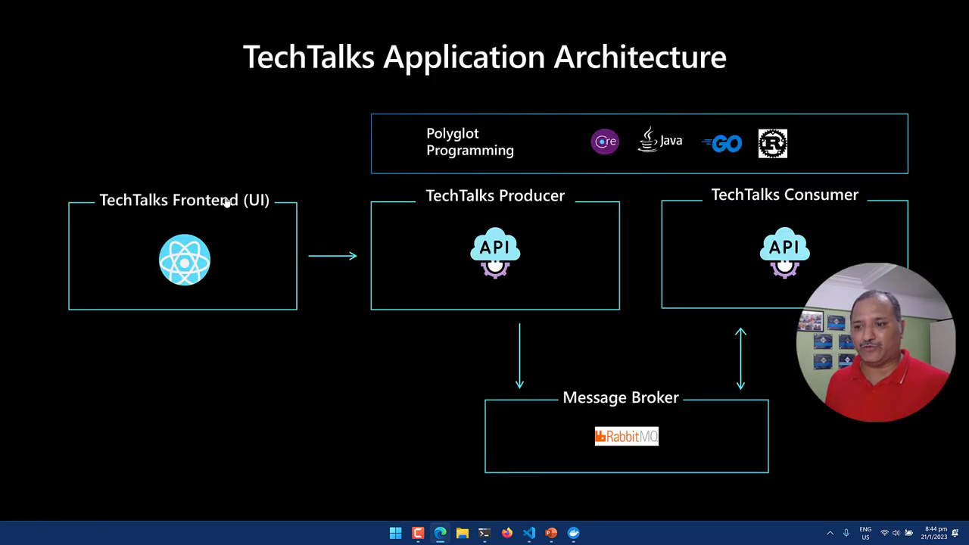
pyautogui.press('Right')
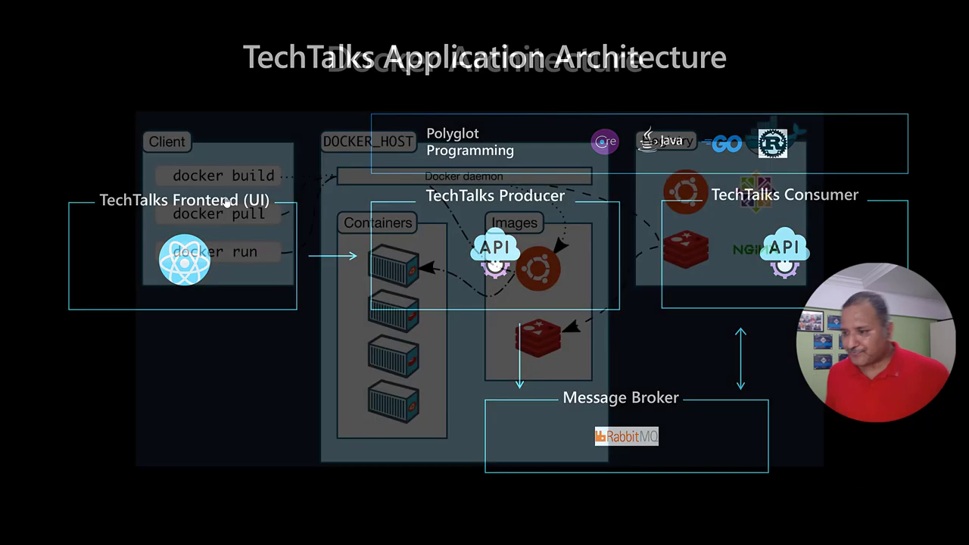